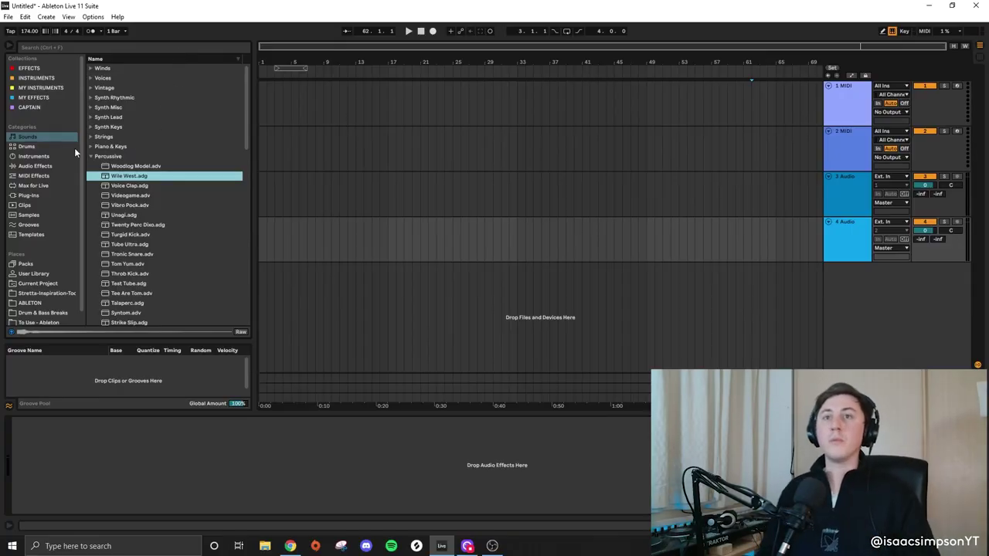
- Convert the harmony of the ZEN_LFHH2_75 piano loop to a new MIDI track and fold its note view to the used notes
{"action": "left_click", "coordinate": [92, 157]}
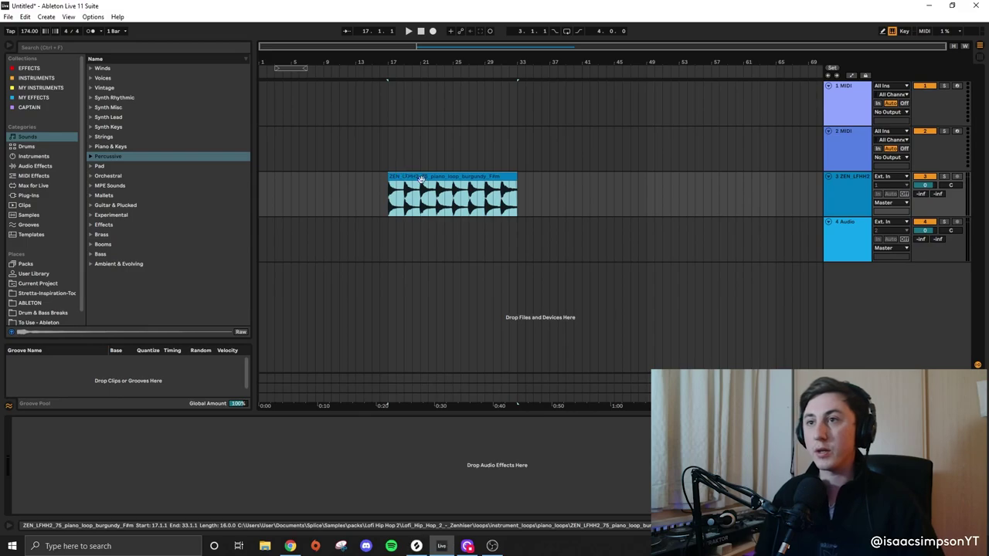
{"action": "left_click", "coordinate": [436, 185]}
{"action": "double_click", "coordinate": [435, 186]}
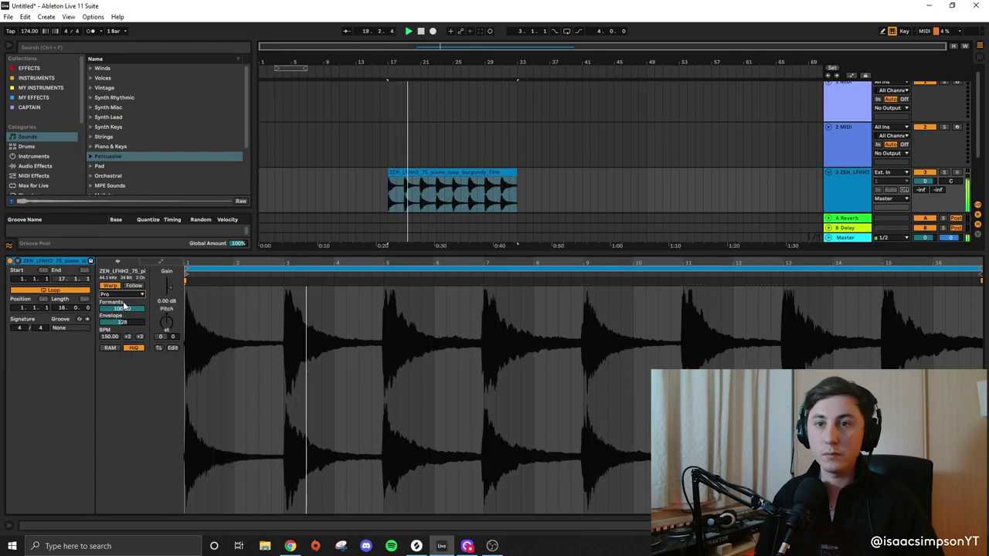
{"action": "right_click", "coordinate": [584, 180]}
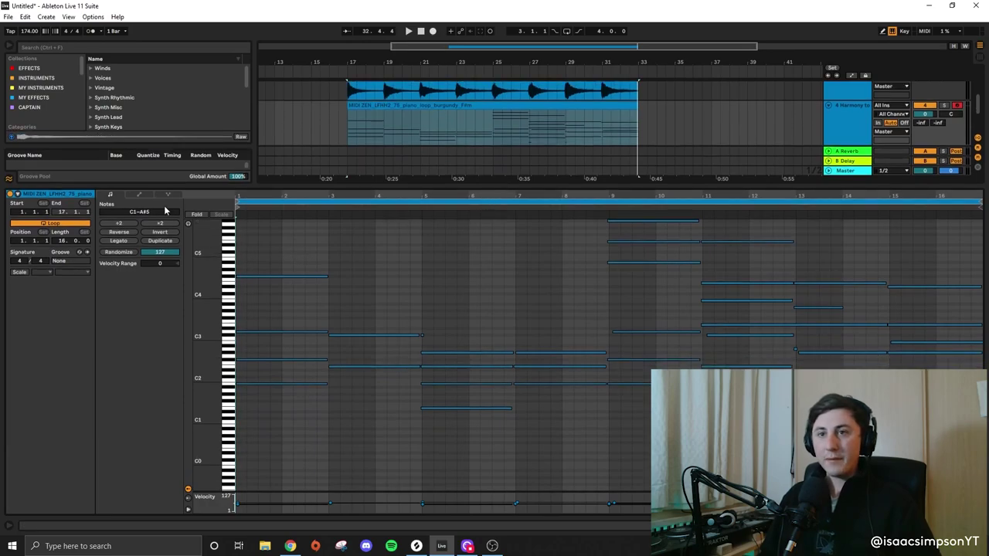
{"action": "left_click", "coordinate": [199, 214]}
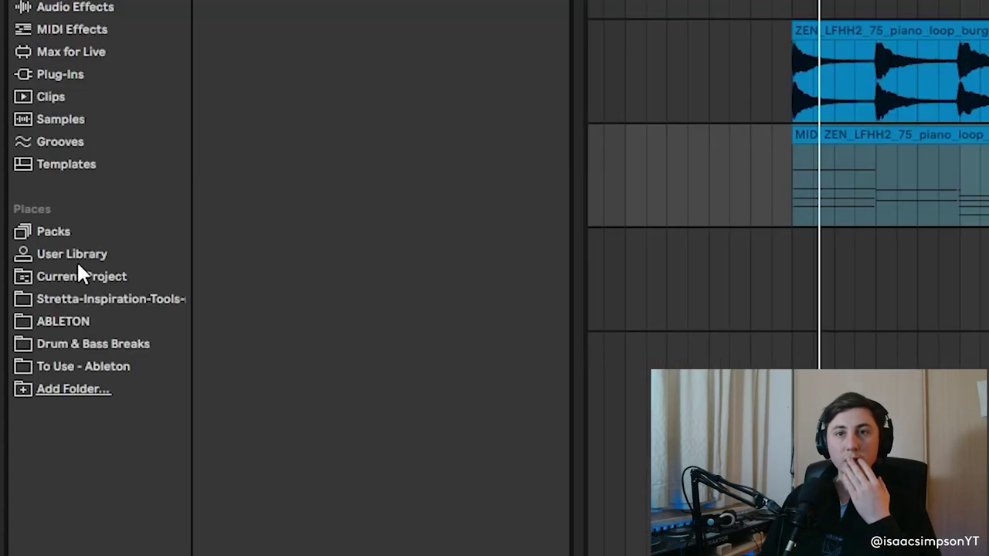
- Search the packs for "piano", load Grand Piano Equal Production.adg on the harmony track, and clear the search
{"action": "left_click", "coordinate": [28, 264]}
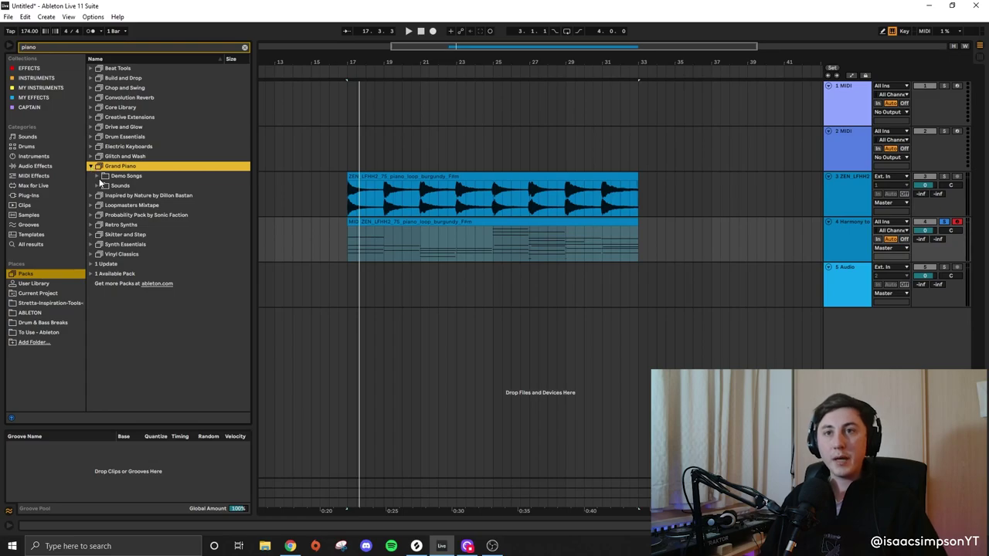
{"action": "left_click", "coordinate": [97, 186]}
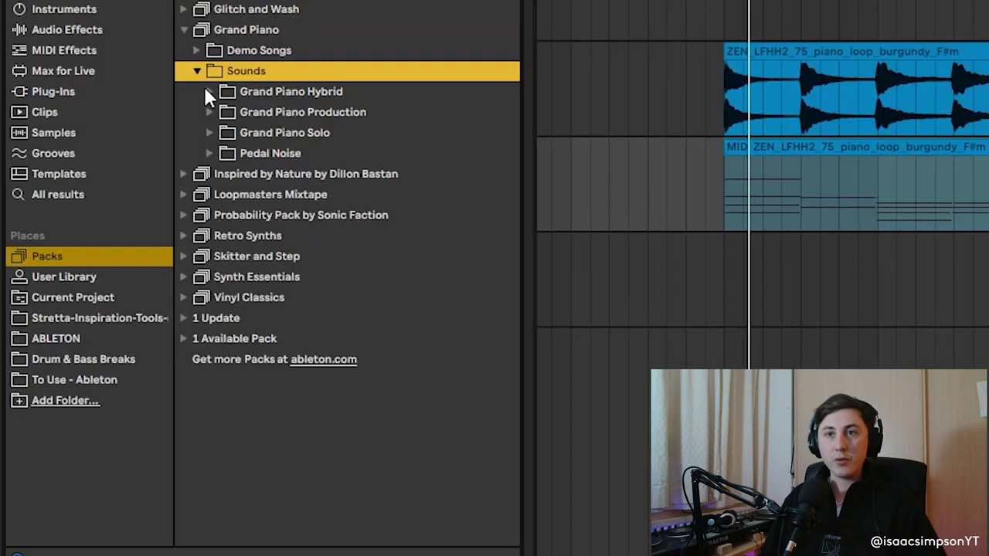
{"action": "left_click", "coordinate": [101, 196]}
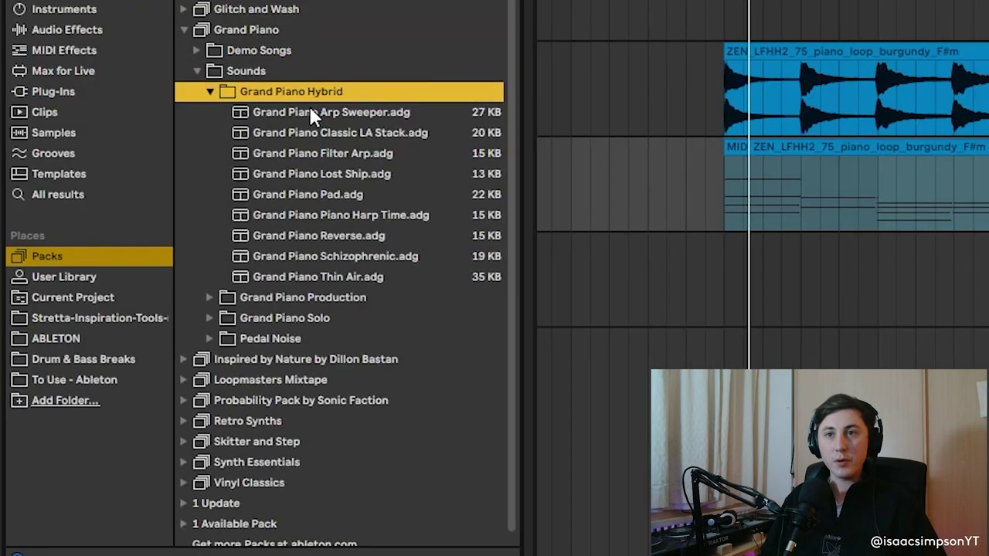
{"action": "left_click", "coordinate": [152, 206]}
{"action": "left_click", "coordinate": [321, 132]}
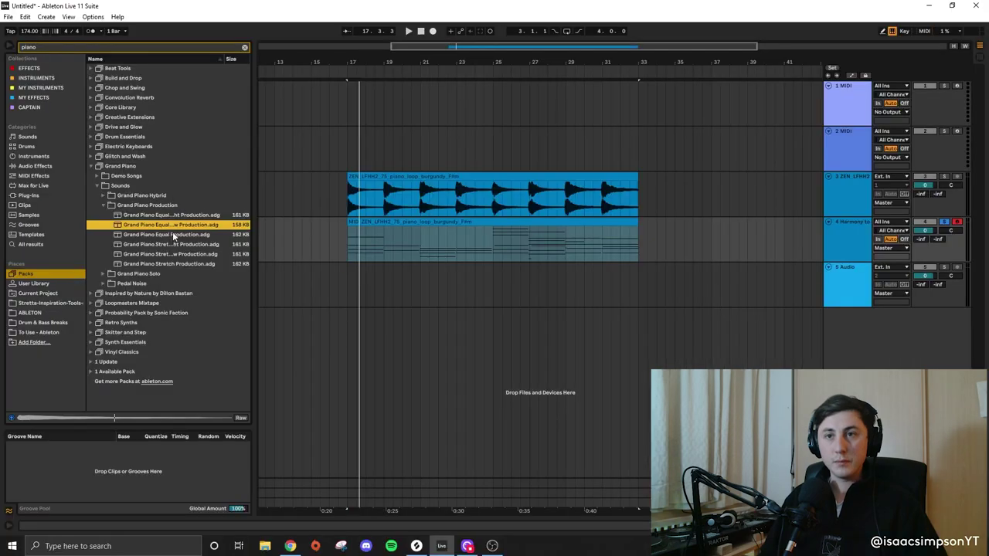
{"action": "double_click", "coordinate": [172, 235]}
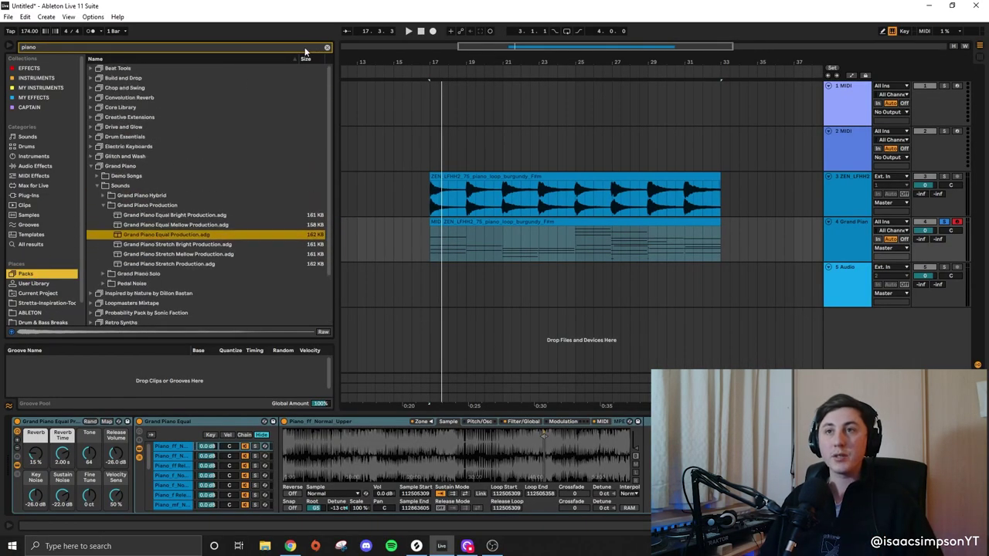
{"action": "left_click", "coordinate": [328, 49]}
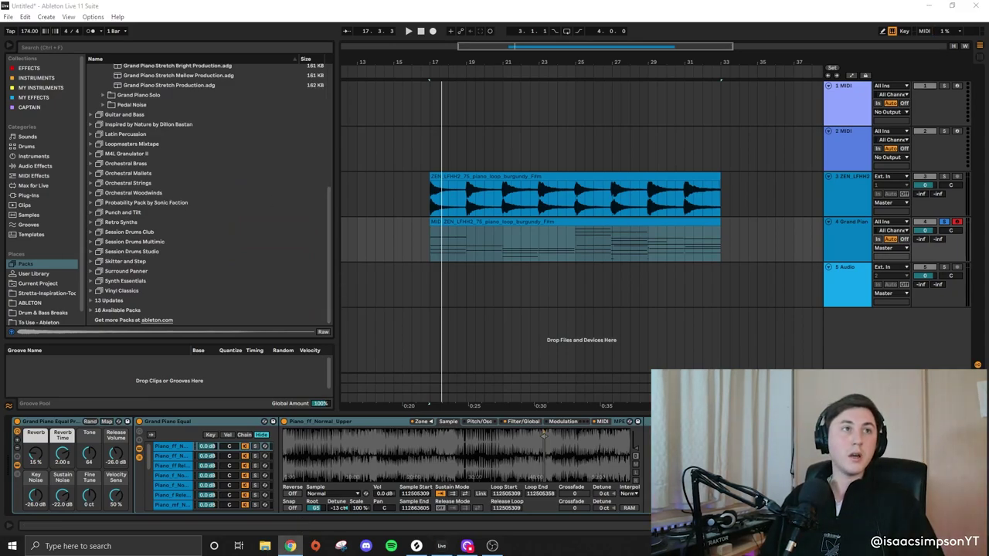
- Switch to Chrome, search for "ableton packs" and browse the Ableton Packs page
{"action": "left_click_drag", "start_coordinate": [544, 435], "coordinate": [598, 6]}
{"action": "type", "text": "ableton p"}
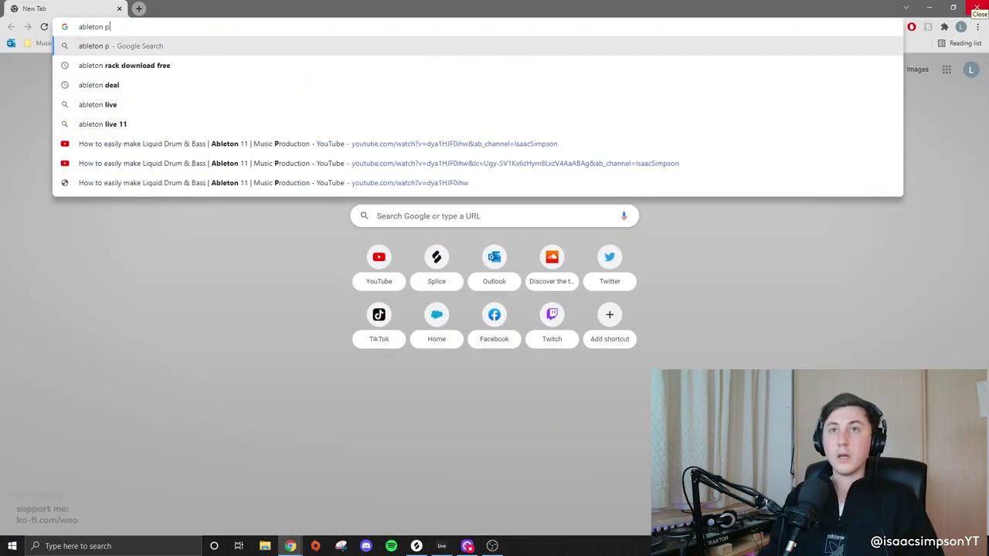
{"action": "type", "text": "acks"}
{"action": "key", "text": "Return"}
{"action": "scroll", "coordinate": [131, 336], "scroll_direction": "down", "scroll_amount": 2}
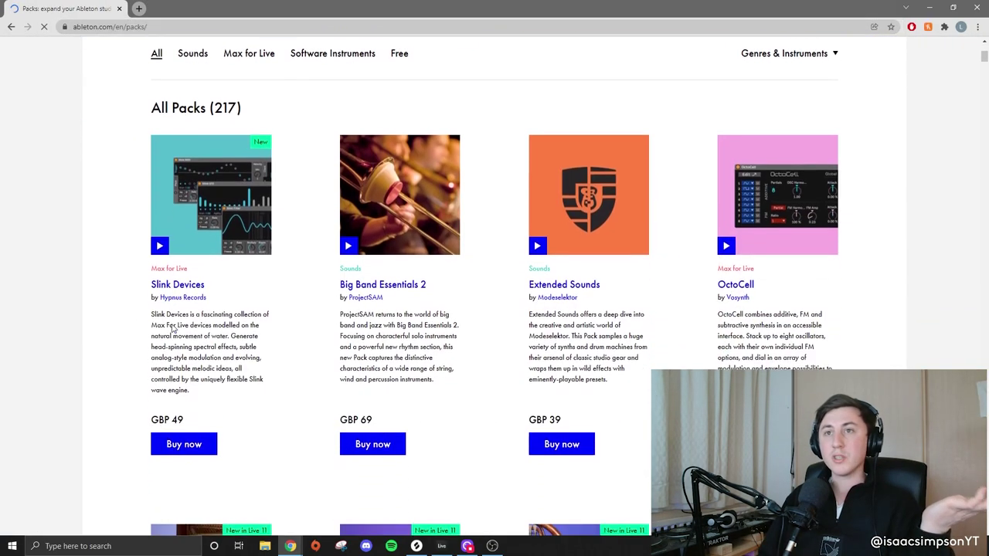
{"action": "scroll", "coordinate": [235, 425], "scroll_direction": "down", "scroll_amount": 2}
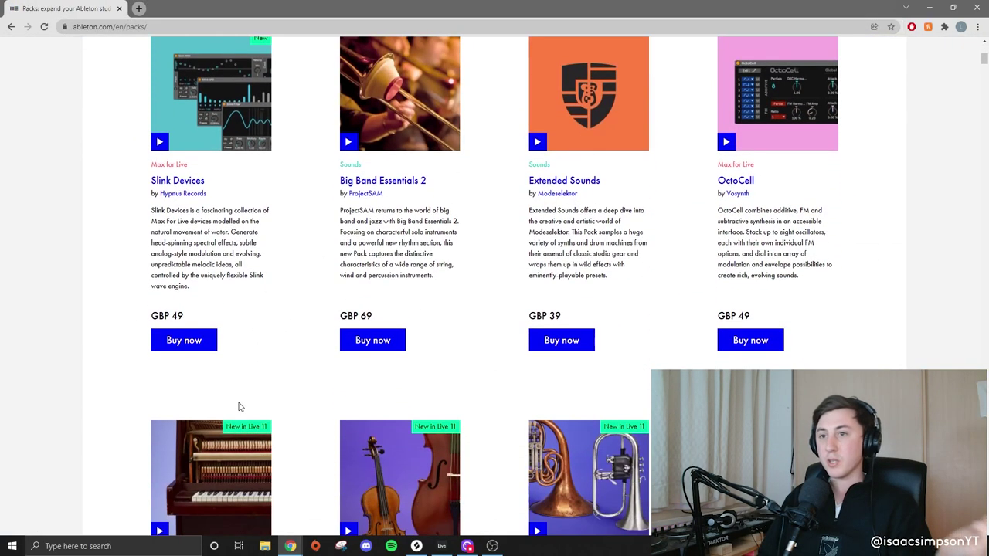
{"action": "scroll", "coordinate": [265, 342], "scroll_direction": "up", "scroll_amount": 3}
{"action": "scroll", "coordinate": [266, 342], "scroll_direction": "up", "scroll_amount": 3}
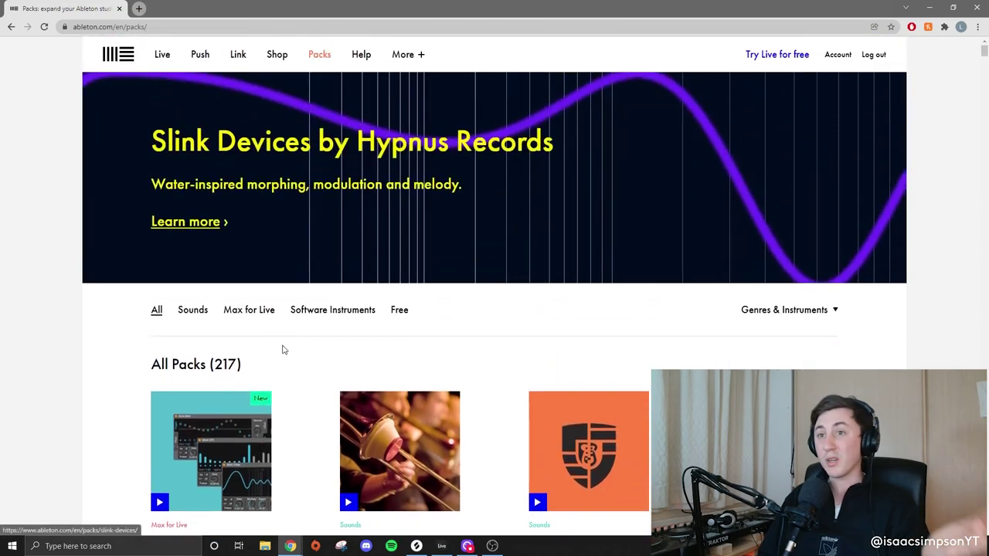
- Filter the packs to the free ones and download Break Selection For Live 9
{"action": "left_click", "coordinate": [399, 309]}
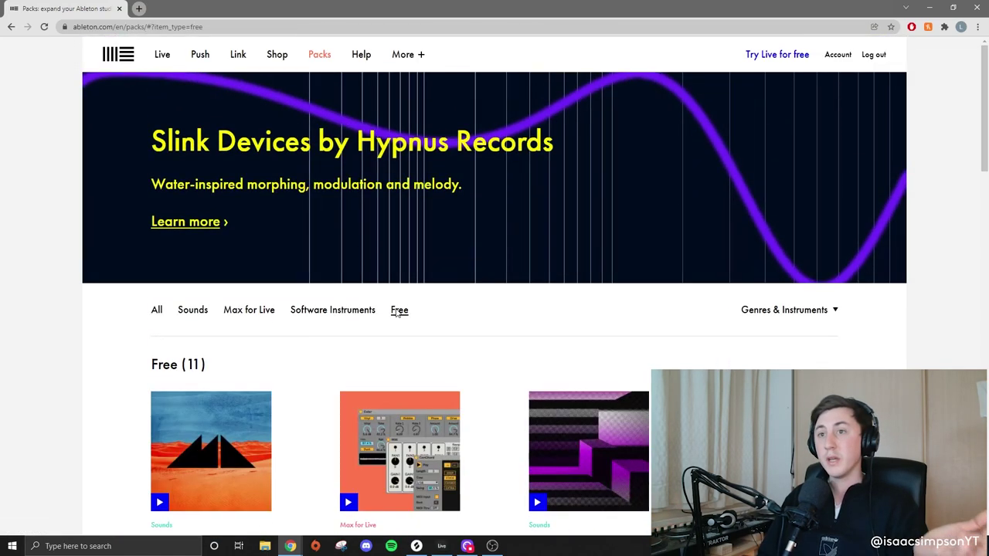
{"action": "scroll", "coordinate": [328, 424], "scroll_direction": "down", "scroll_amount": 4}
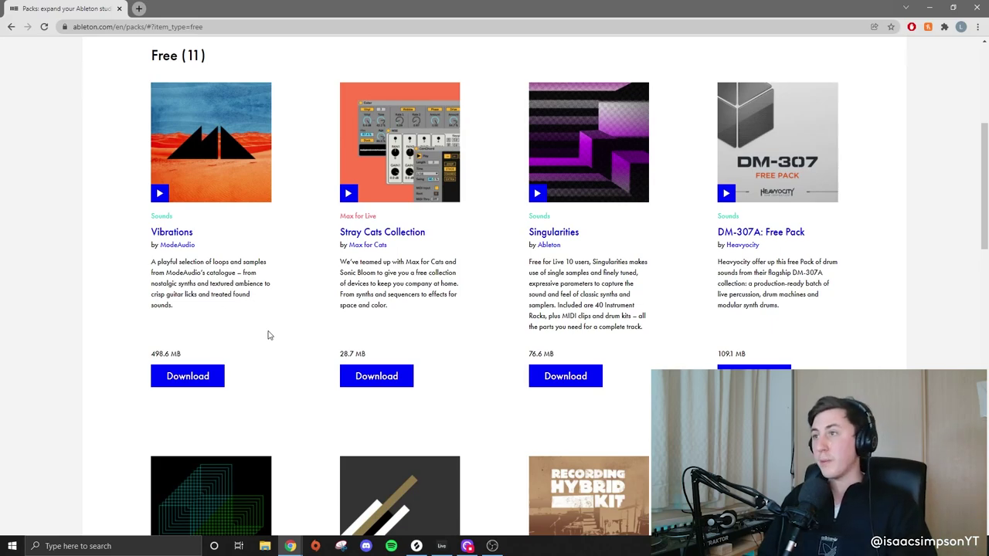
{"action": "scroll", "coordinate": [269, 335], "scroll_direction": "down", "scroll_amount": 5}
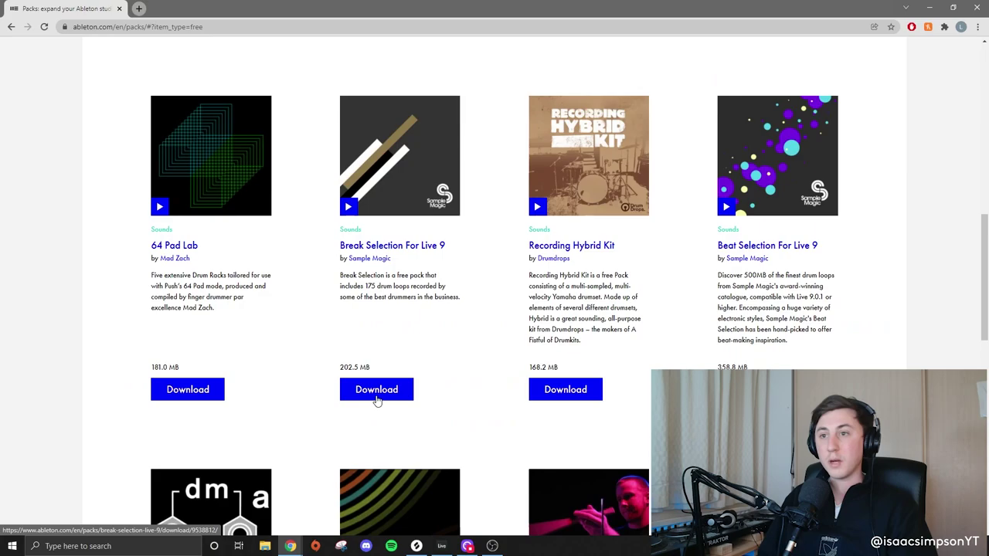
{"action": "left_click", "coordinate": [376, 396]}
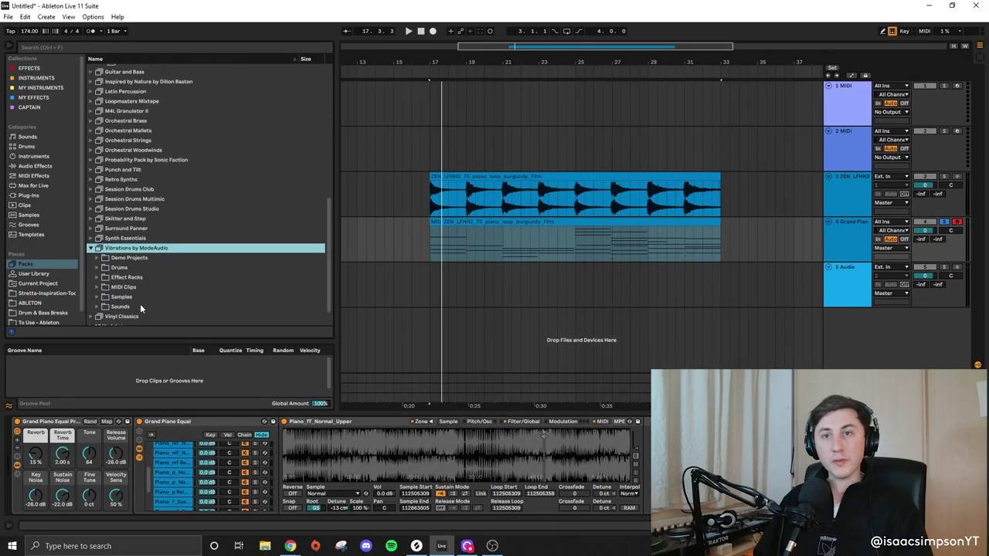
- Browse the installed packs and place the SM101_brk_ding ding_160bpm.aif vintage break on a new audio track at bar 17
{"action": "left_click", "coordinate": [174, 282]}
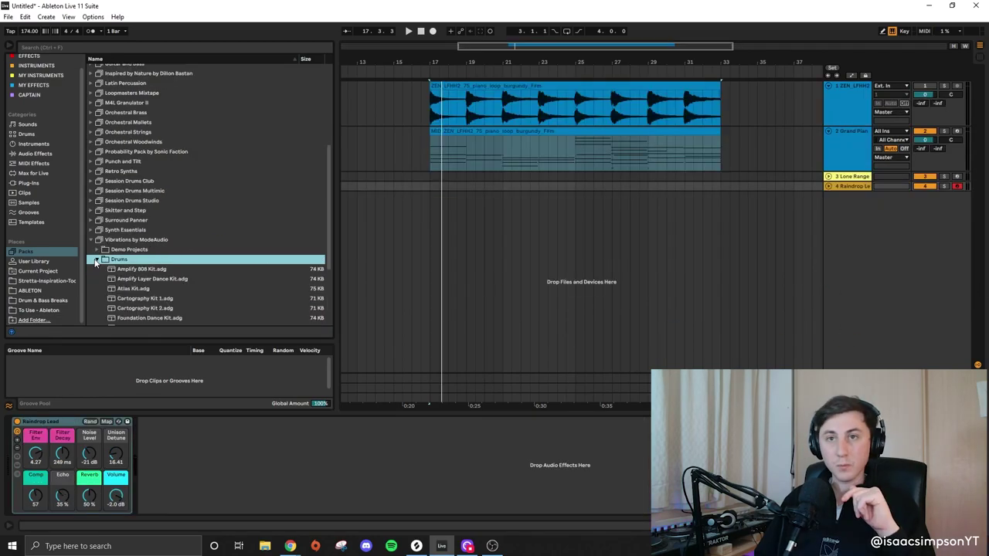
{"action": "left_click", "coordinate": [127, 269]}
{"action": "left_click", "coordinate": [158, 245]}
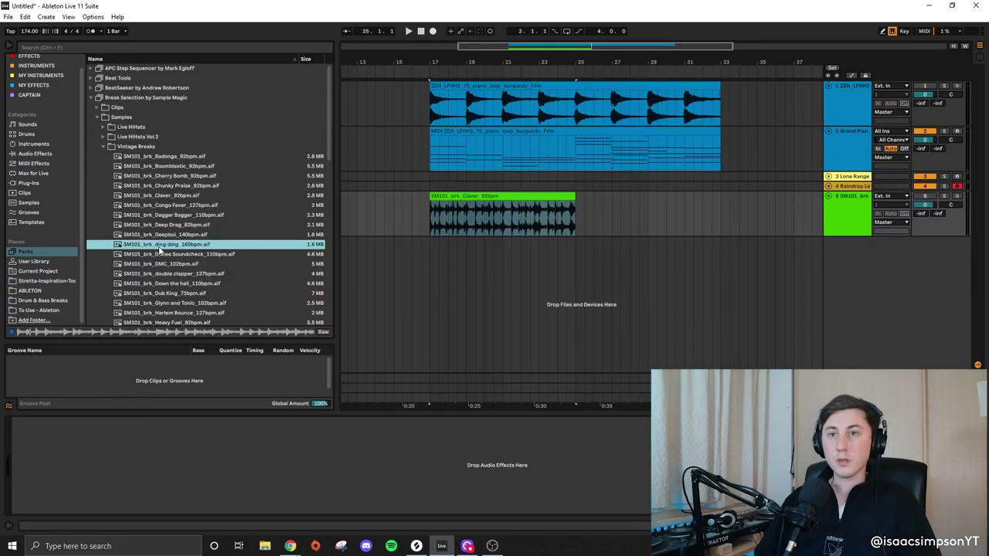
{"action": "left_click_drag", "start_coordinate": [166, 247], "coordinate": [433, 260]}
- Add the Dizzee Soundcheck 110bpm break on its own track and place SM101_drm100_chevellefill_fill.aif after the first drum fill at bar 19
{"action": "left_click", "coordinate": [191, 256]}
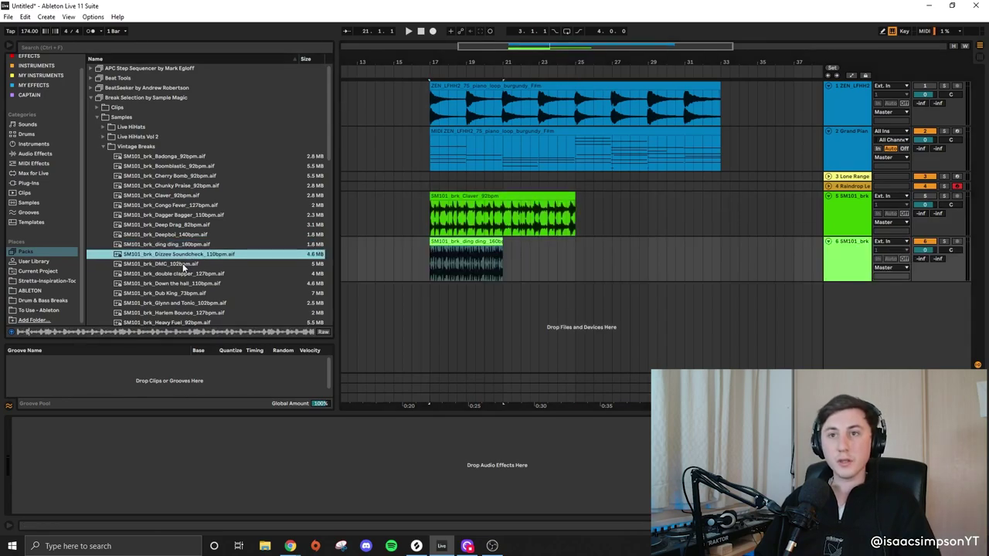
{"action": "left_click", "coordinate": [151, 140]}
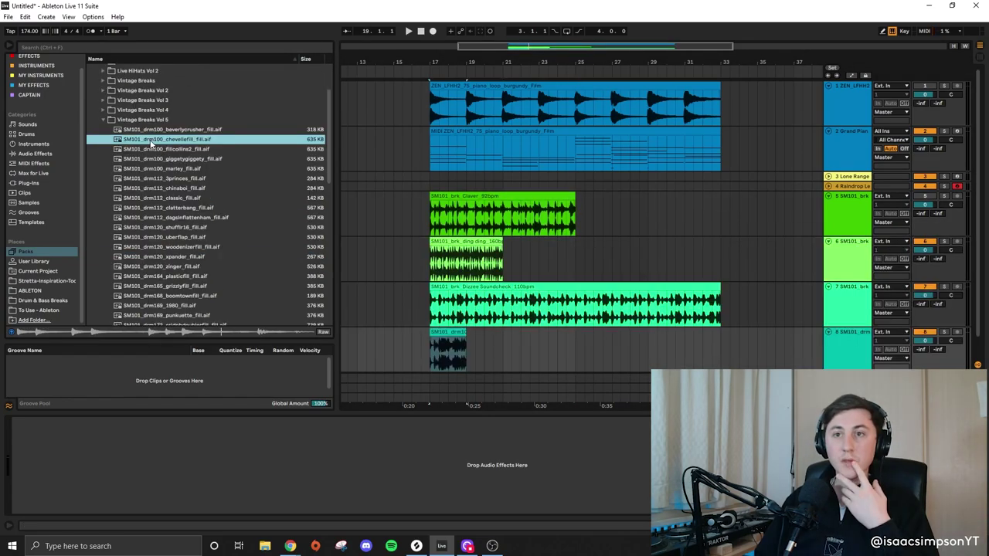
{"action": "left_click_drag", "start_coordinate": [151, 140], "coordinate": [469, 352]}
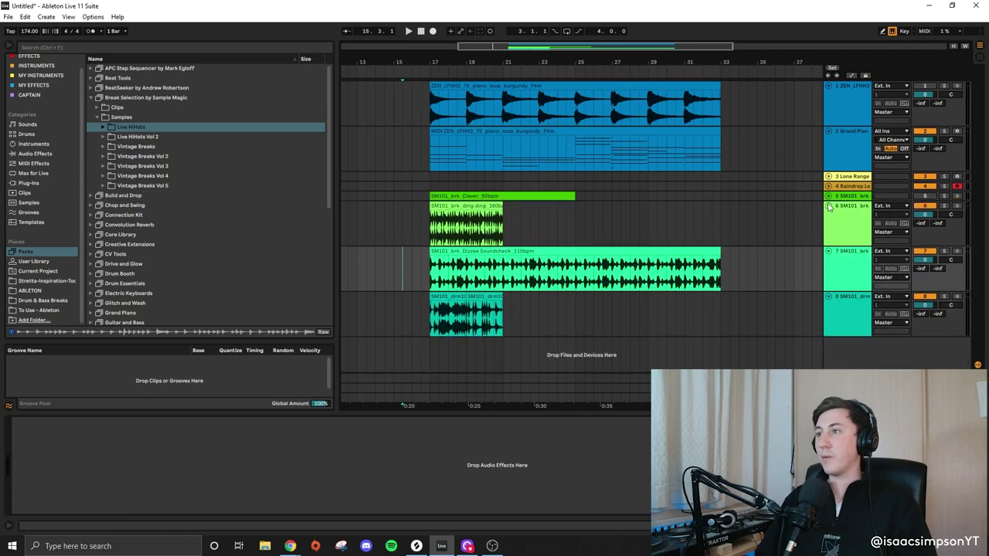
- Open the grand piano MIDI clip and transpose the long E2 note starting at its bar 5 up an octave
{"action": "left_click", "coordinate": [499, 133]}
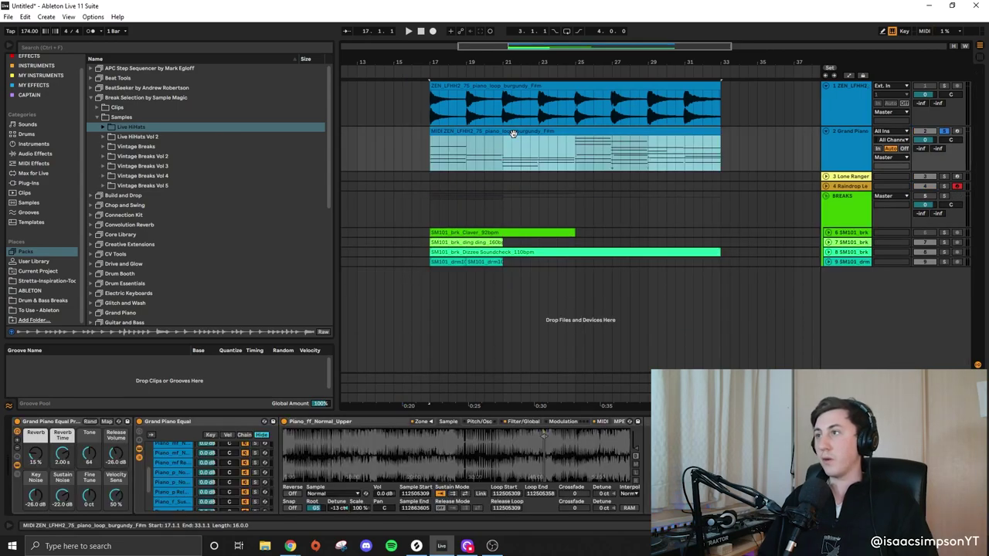
{"action": "key", "text": "space"}
{"action": "double_click", "coordinate": [500, 133]}
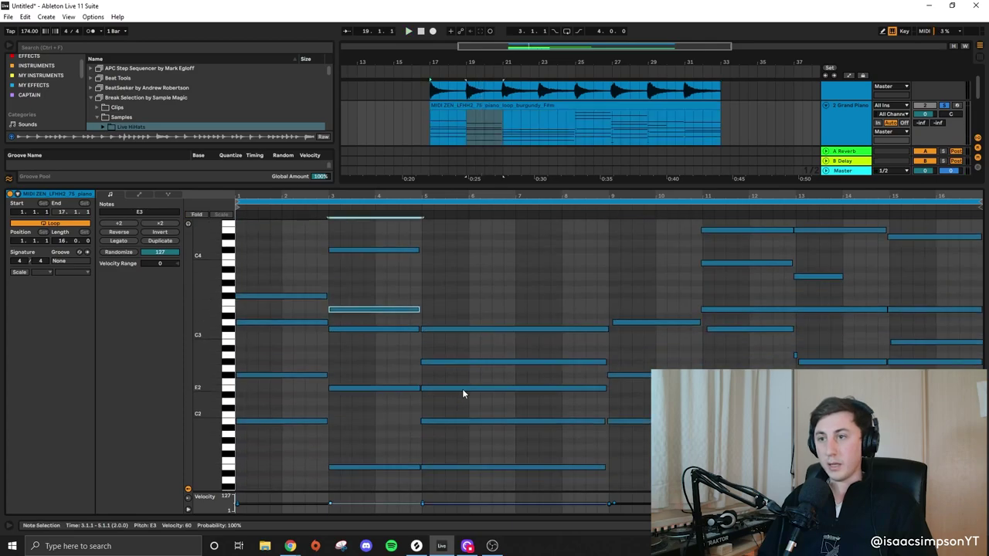
{"action": "left_click", "coordinate": [465, 388]}
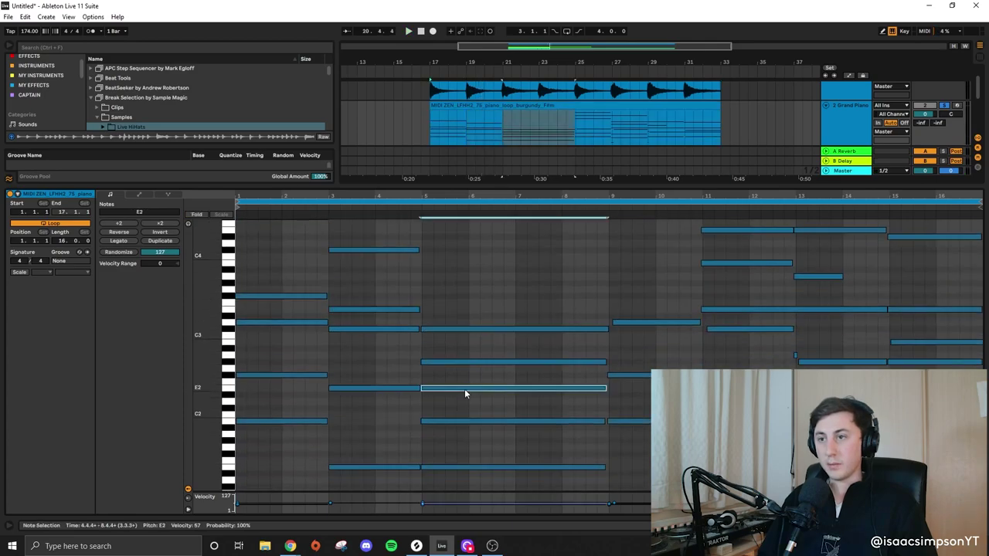
{"action": "key", "text": "shift+Up"}
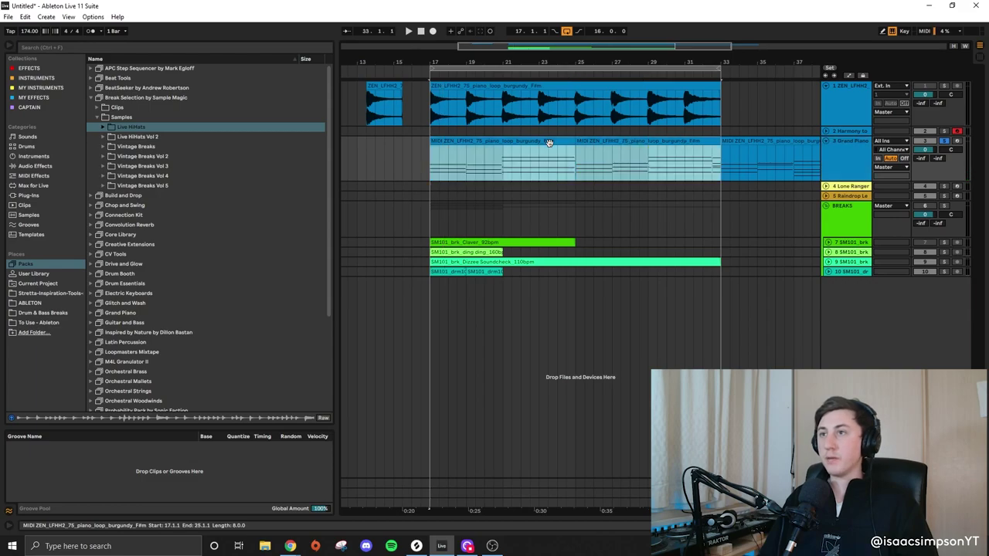
- Solo the Lone Ranger track
{"action": "left_click", "coordinate": [944, 186]}
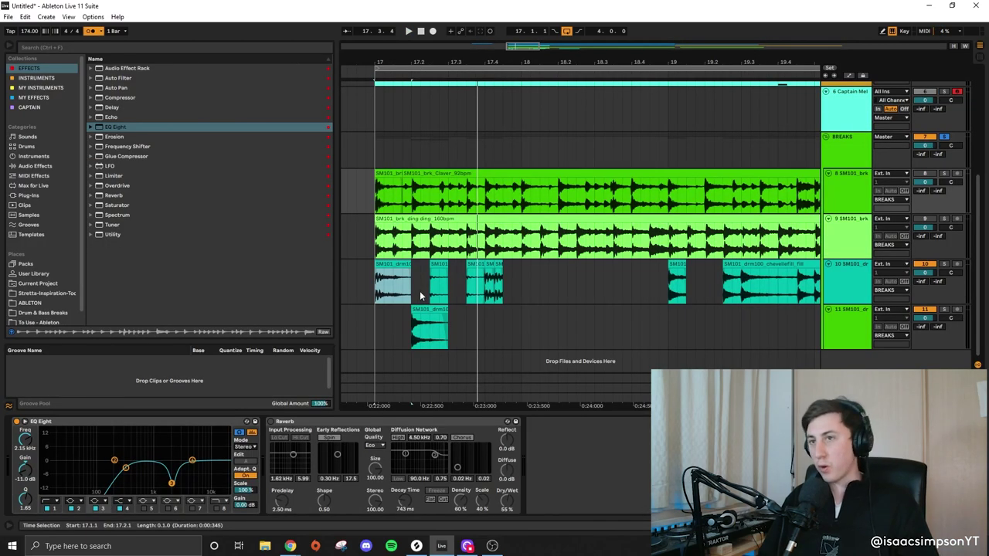
- Layer a short slice of the Claver break around beat 17.3 onto the sliced break track below the ding ding loop
{"action": "left_click", "coordinate": [401, 264]}
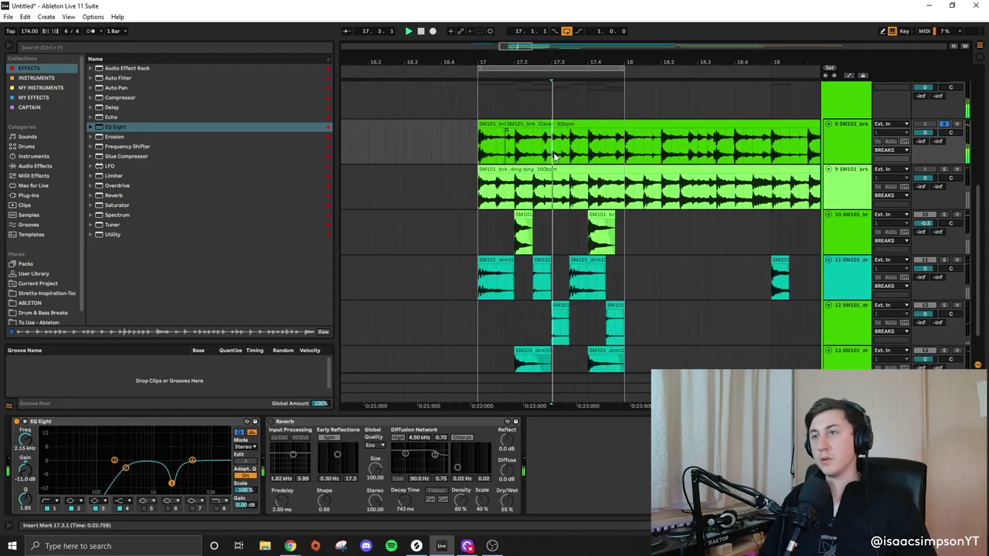
{"action": "left_click", "coordinate": [841, 150]}
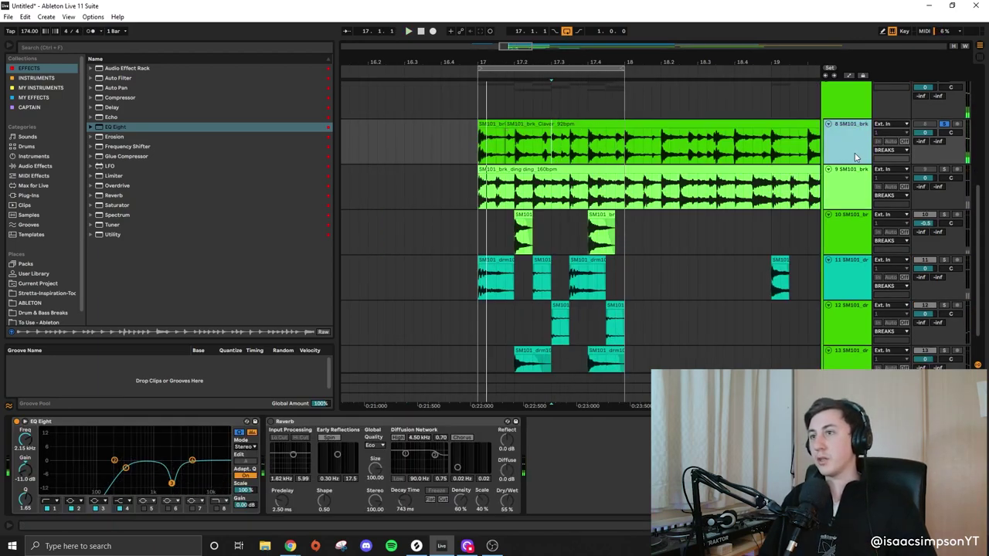
{"action": "left_click_drag", "start_coordinate": [561, 152], "coordinate": [544, 238]}
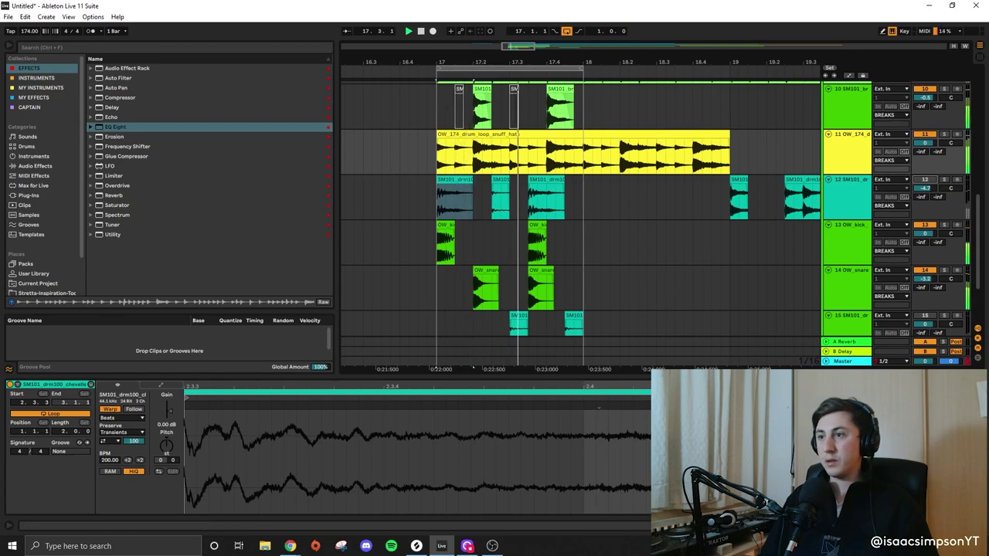
- Duplicate the one-bar pattern of the OW snare track and the two slice tracks below it from bar 17 into bars 18 and 19
{"action": "key", "text": "ctrl+alt+l"}
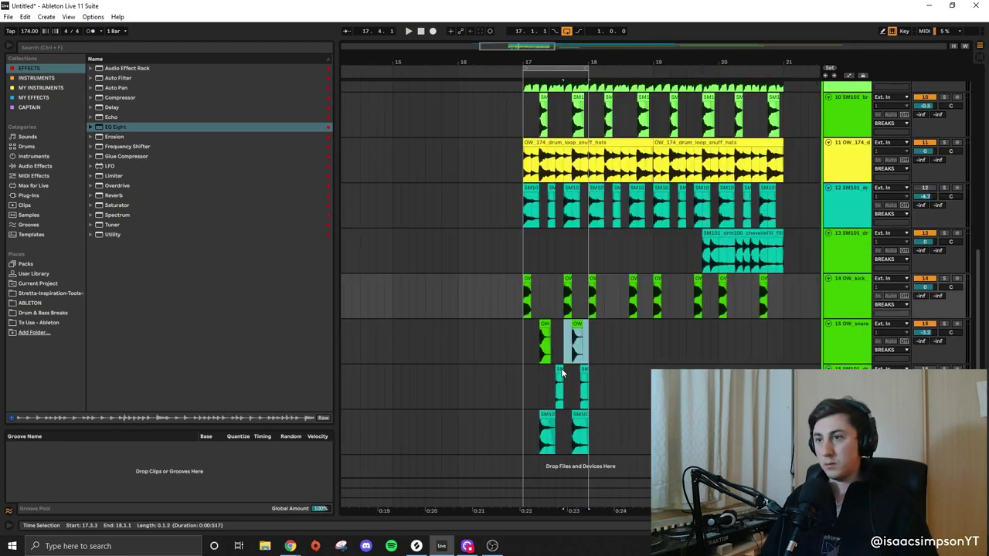
{"action": "left_click_drag", "start_coordinate": [587, 321], "coordinate": [527, 429]}
{"action": "key", "text": "ctrl+d"}
{"action": "key", "text": "ctrl+d"}
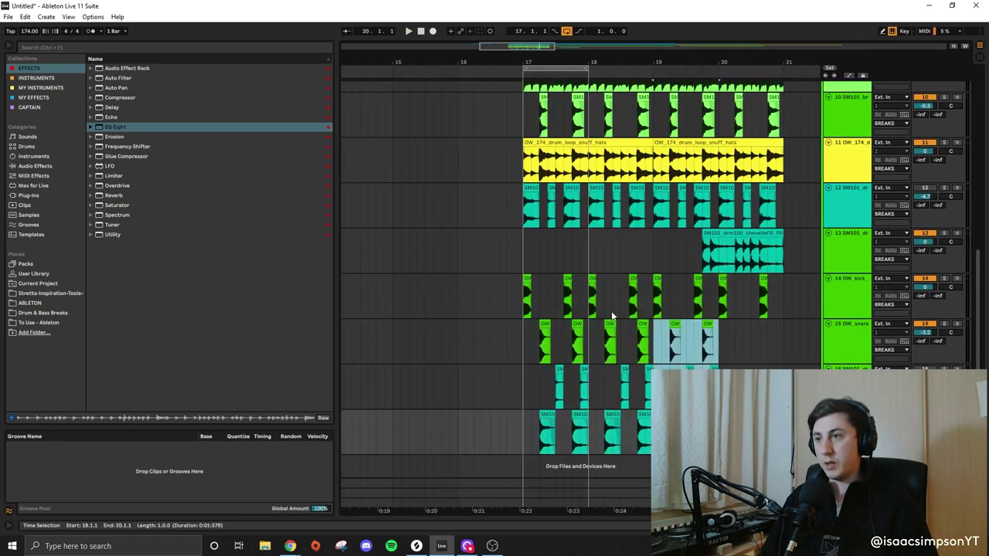
- Play the four-bar break loop from bar 17 and lower the ding ding break track's volume to about -1.1 dB
{"action": "scroll", "coordinate": [618, 313], "scroll_direction": "up", "scroll_amount": 1}
{"action": "scroll", "coordinate": [631, 309], "scroll_direction": "up", "scroll_amount": 3}
{"action": "key", "text": "space"}
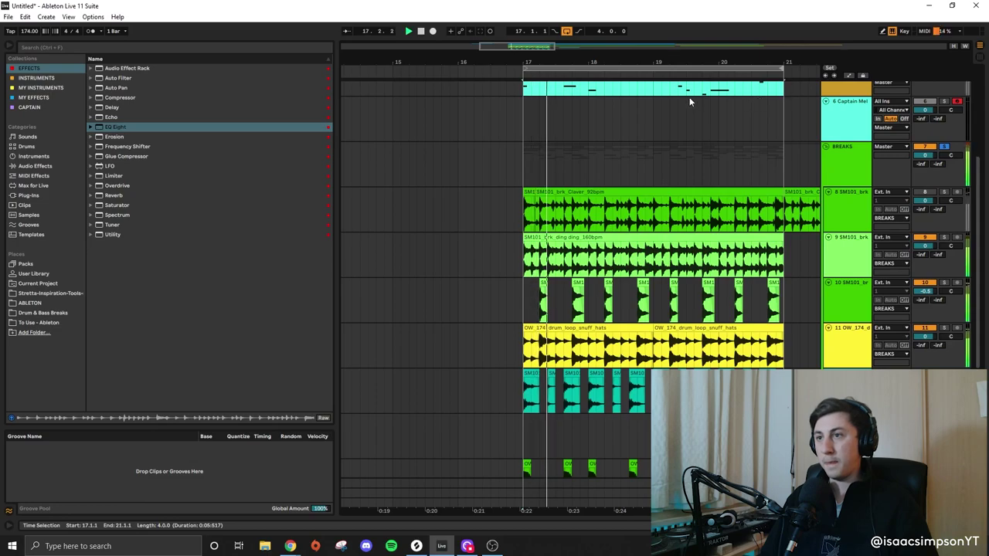
{"action": "left_click_drag", "start_coordinate": [920, 246], "coordinate": [919, 257]}
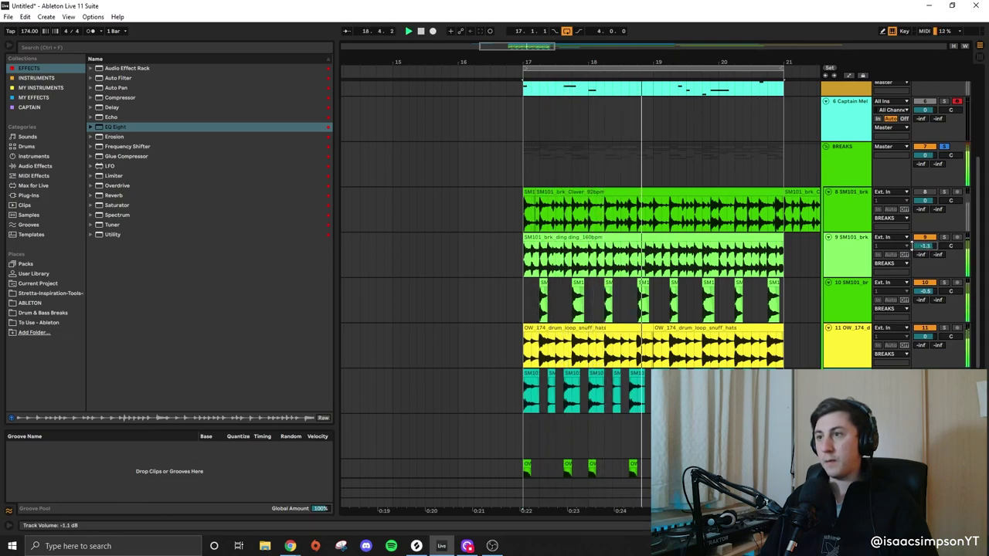
- Move the clip on the DRUM FILL track earlier so that the fill ends at bar 21
{"action": "scroll", "coordinate": [669, 260], "scroll_direction": "down", "scroll_amount": 2}
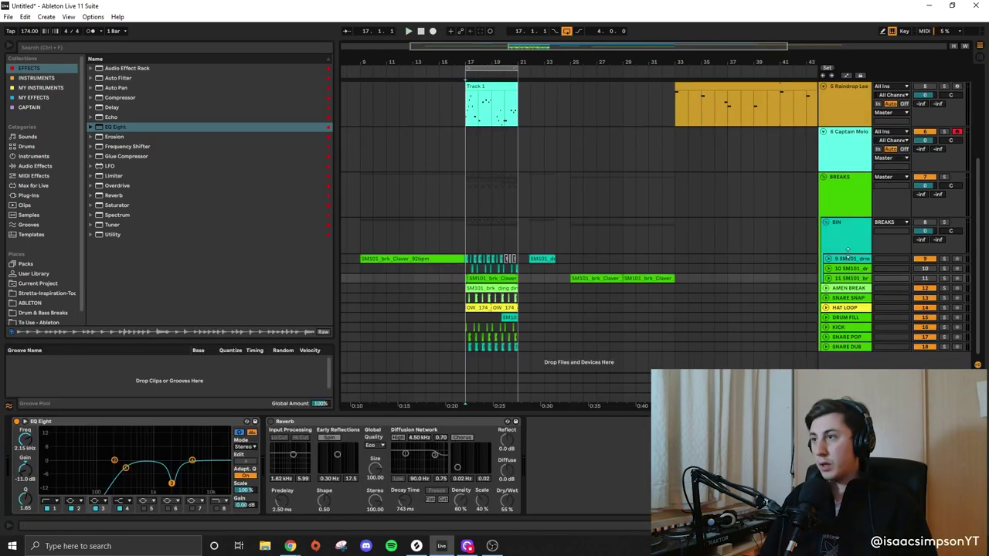
{"action": "left_click", "coordinate": [845, 262]}
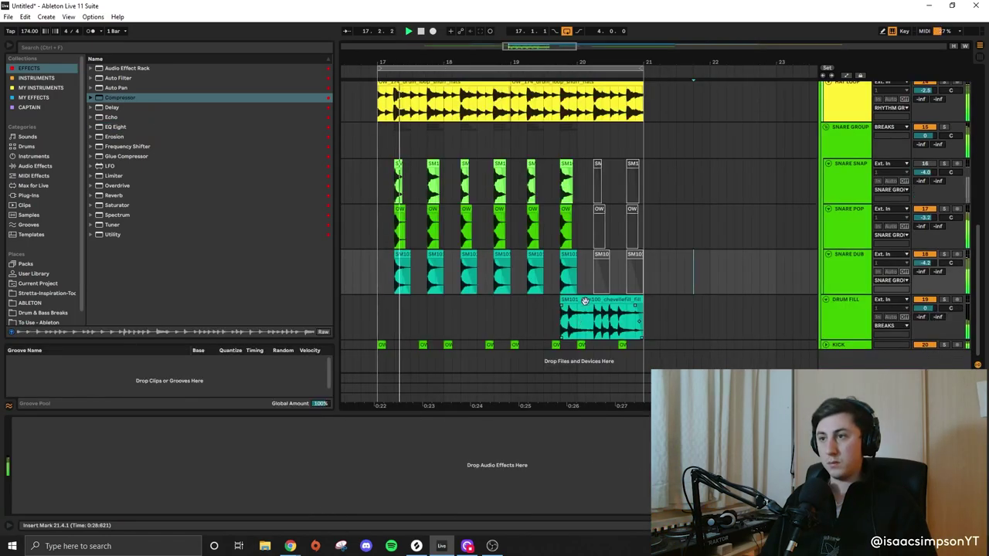
{"action": "left_click_drag", "start_coordinate": [661, 301], "coordinate": [613, 302]}
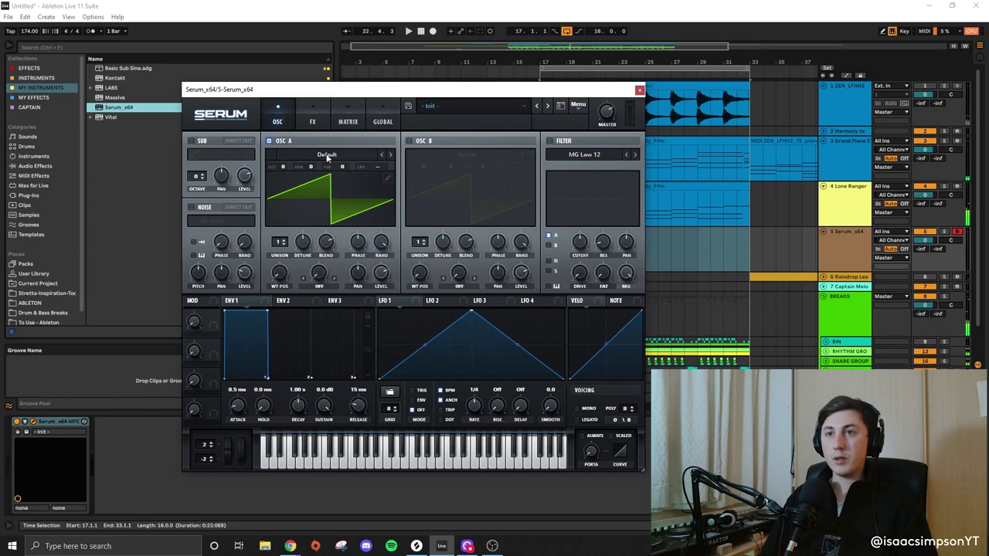
- Open the wavetable list of oscillator A in the Serum synth
{"action": "left_click", "coordinate": [327, 154]}
{"action": "mouse_move", "coordinate": [335, 168]}
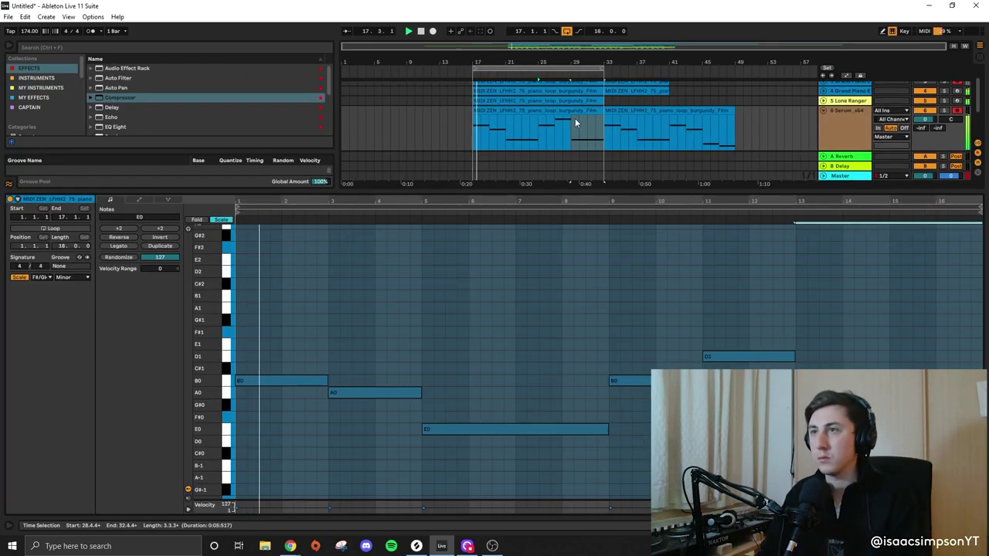
- Examine the chord notes of the 16-bar piano loop MIDI clip in the piano roll, including the upper octaves
{"action": "double_click", "coordinate": [608, 190]}
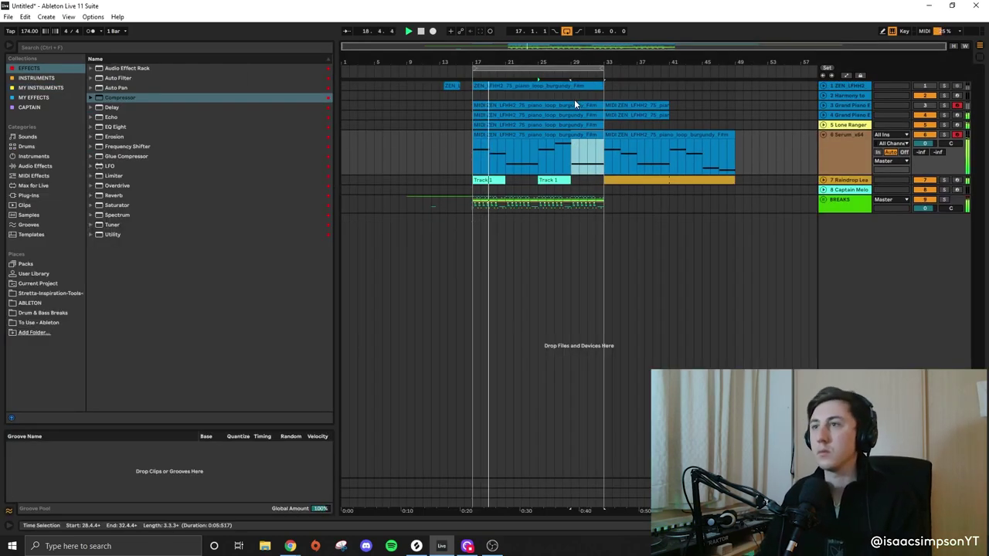
{"action": "key", "text": "ctrl+alt+l"}
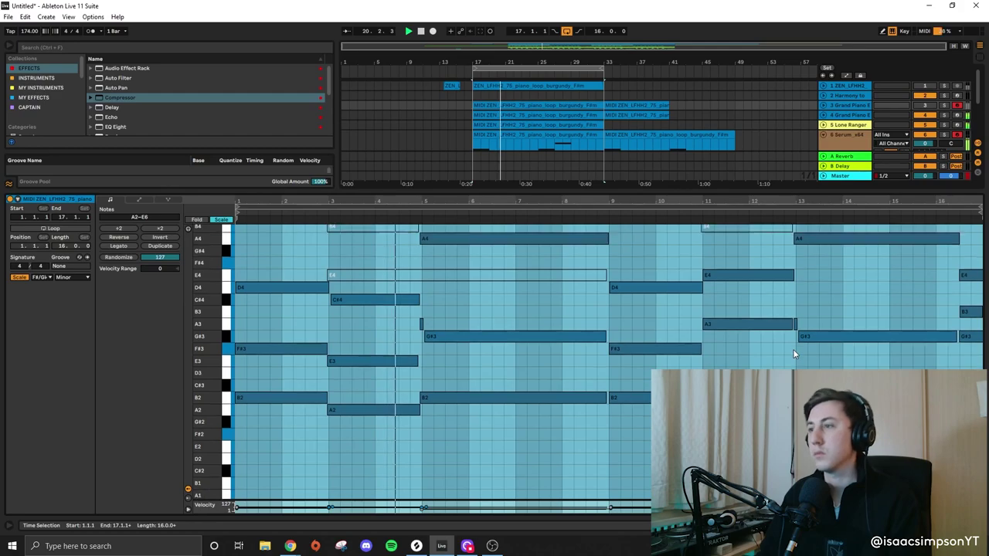
{"action": "scroll", "coordinate": [794, 354], "scroll_direction": "up", "scroll_amount": 3}
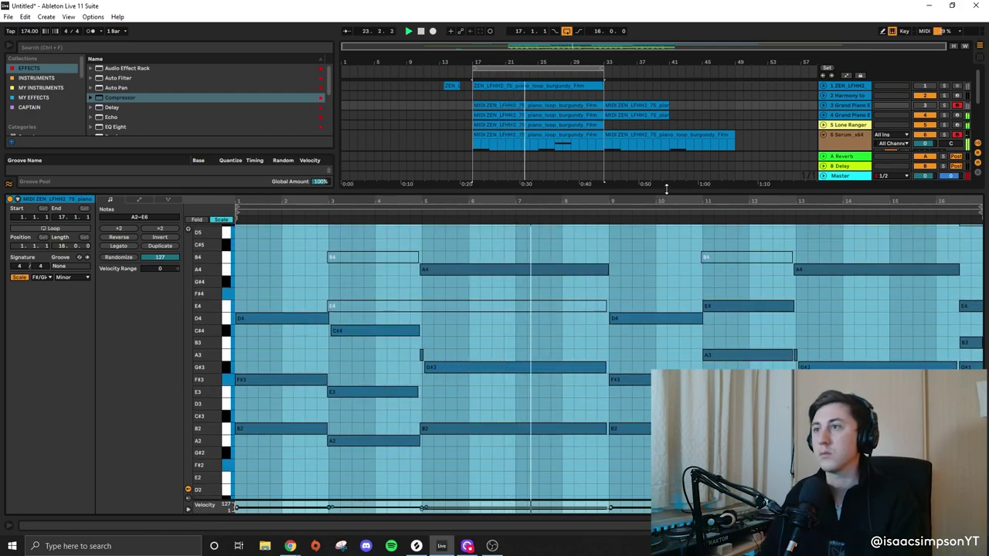
{"action": "key", "text": "ctrl+alt+l"}
- Loop the four-bar ding ding clip starting at bar 17 on the AMEN BREAK track
{"action": "left_click", "coordinate": [578, 290]}
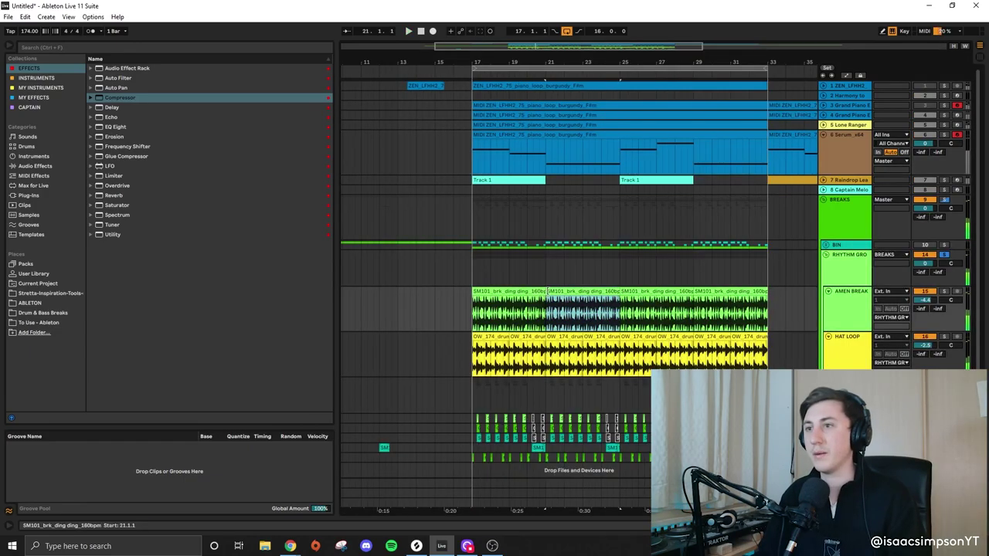
{"action": "left_click", "coordinate": [531, 291]}
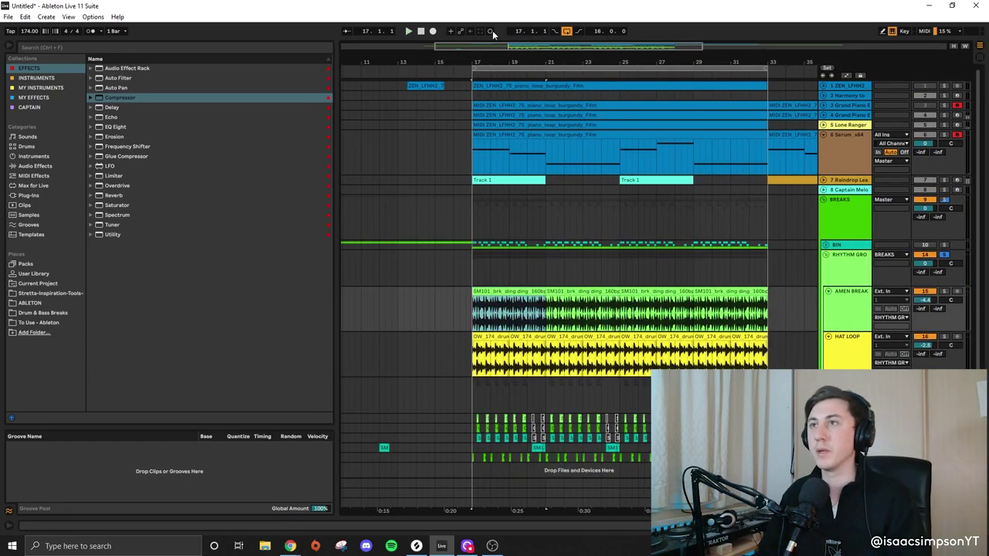
{"action": "key", "text": "ctrl+l"}
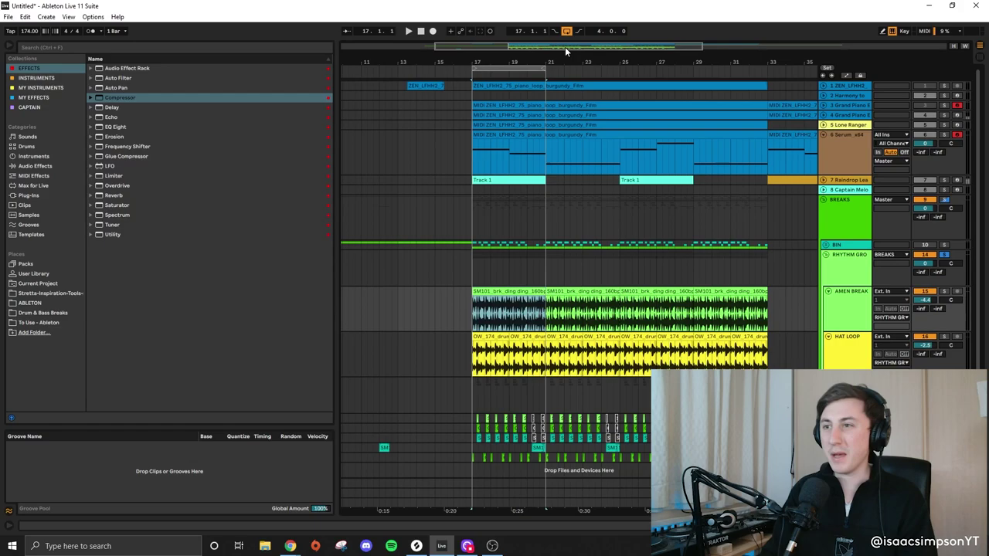
- Delete the slice from 17.1.3 to 17.2.1 in the AMEN BREAK clip
{"action": "scroll", "coordinate": [516, 311], "scroll_direction": "up", "scroll_amount": 5}
{"action": "scroll", "coordinate": [503, 311], "scroll_direction": "down", "scroll_amount": 3}
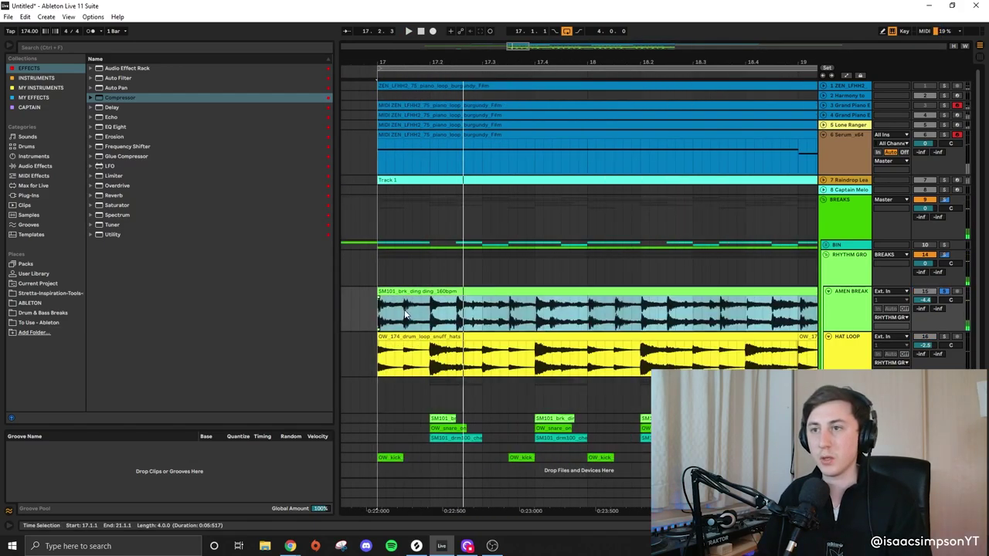
{"action": "left_click_drag", "start_coordinate": [404, 310], "coordinate": [430, 316]}
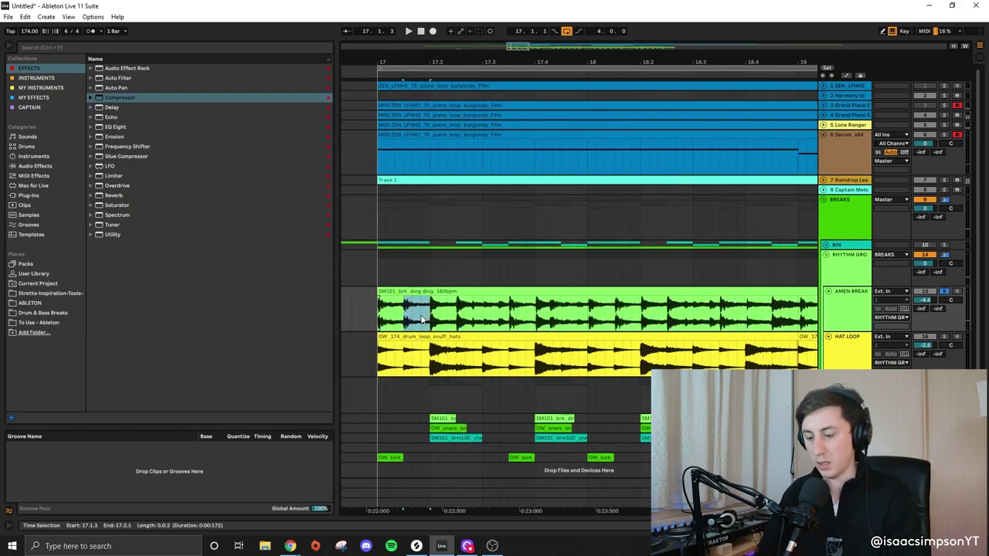
{"action": "key", "text": "Delete"}
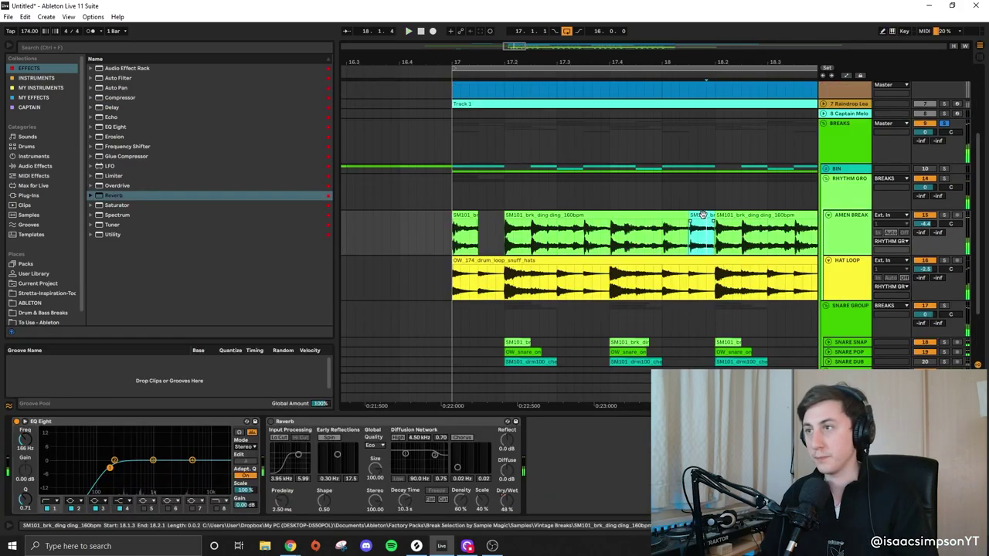
- Copy the AMEN BREAK slice at 18.1.3 into the gap at 17.1.3 and play the break from bar 17
{"action": "left_click_drag", "start_coordinate": [703, 214], "coordinate": [492, 225]}
{"action": "left_click", "coordinate": [463, 218]}
{"action": "key", "text": "space"}
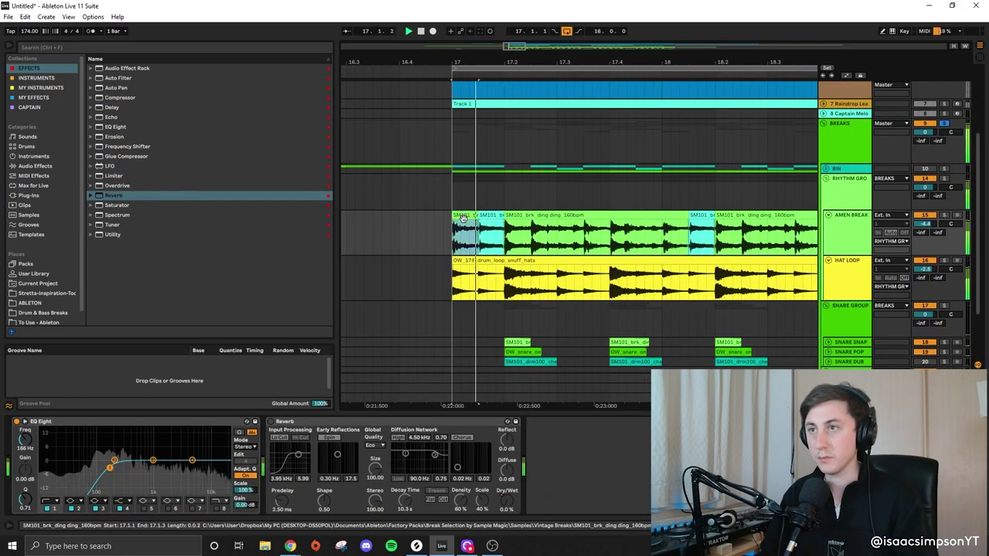
{"action": "scroll", "coordinate": [552, 233], "scroll_direction": "down", "scroll_amount": 5}
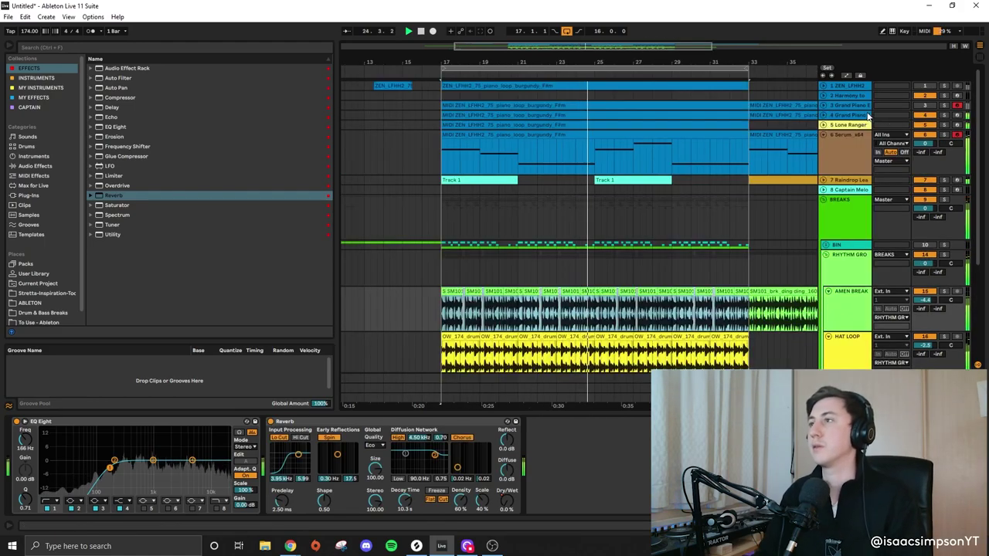
- Solo Grand Piano track 4 and collapse its PHAT REACK effect rack
{"action": "left_click", "coordinate": [869, 116]}
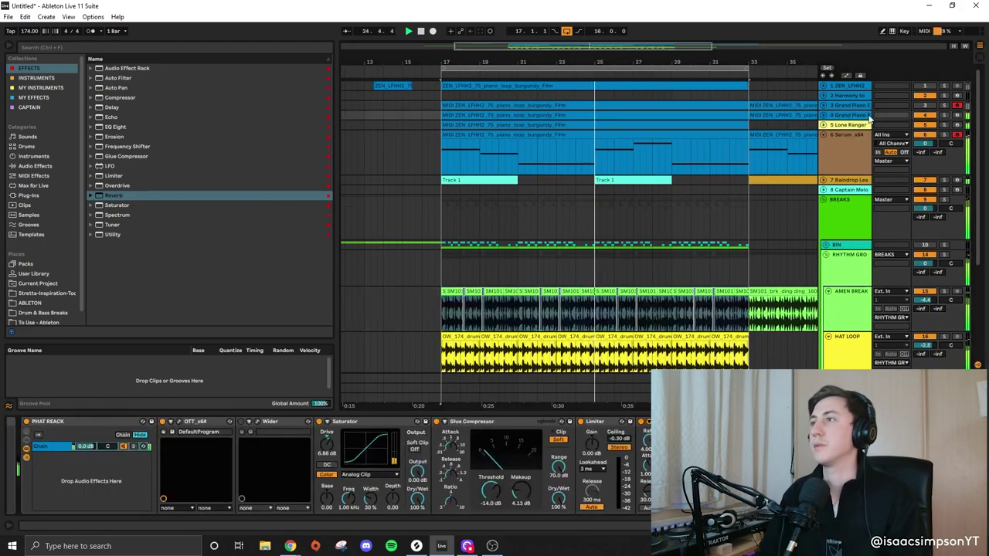
{"action": "left_click", "coordinate": [945, 115]}
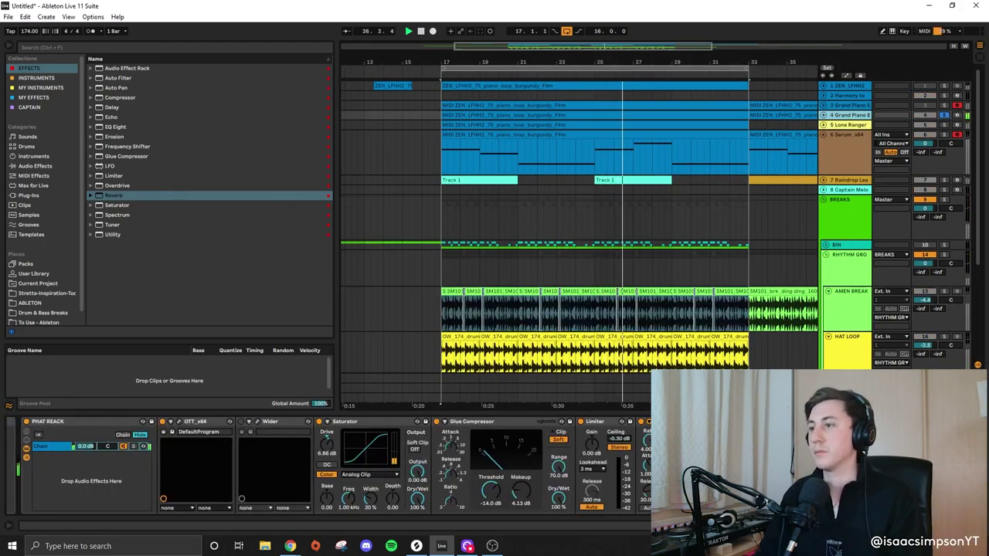
{"action": "double_click", "coordinate": [357, 421]}
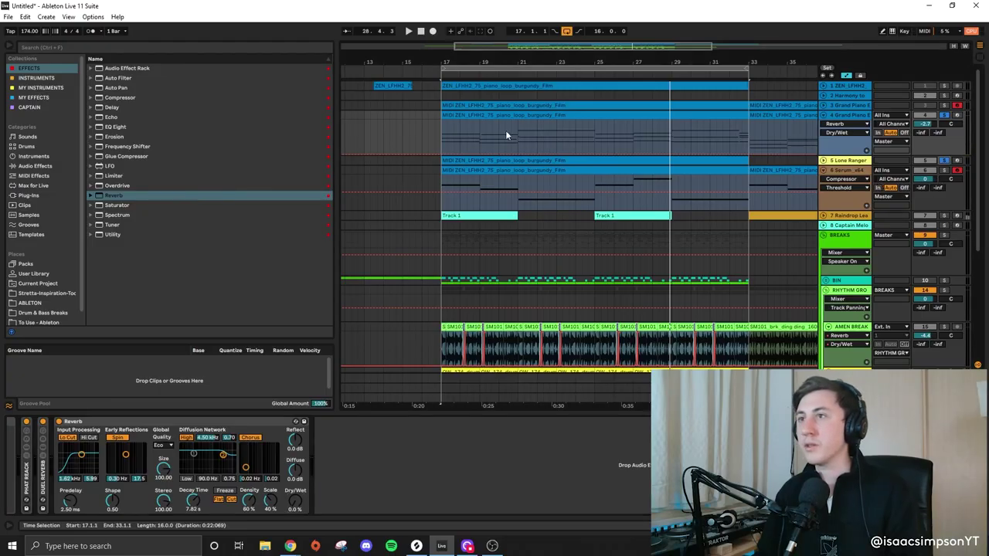
- Play the piano from bar 19 and adjust its Reverb Dry/Wet automation near bar 25
{"action": "left_click", "coordinate": [481, 141]}
{"action": "key", "text": "space"}
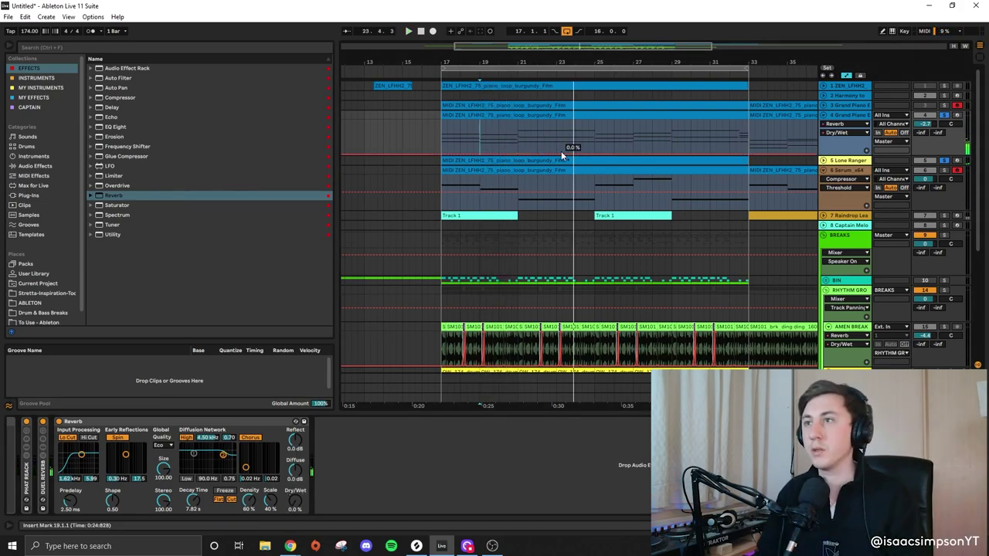
{"action": "left_click_drag", "start_coordinate": [616, 121], "coordinate": [594, 153]}
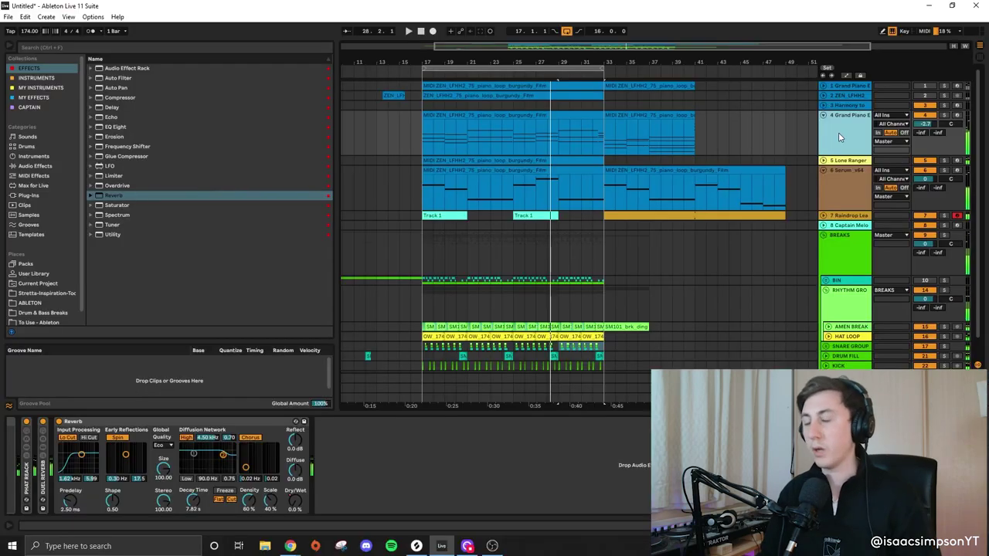
- Duplicate the Raindrop Lead track
{"action": "left_click", "coordinate": [848, 217]}
{"action": "key", "text": "ctrl+d"}
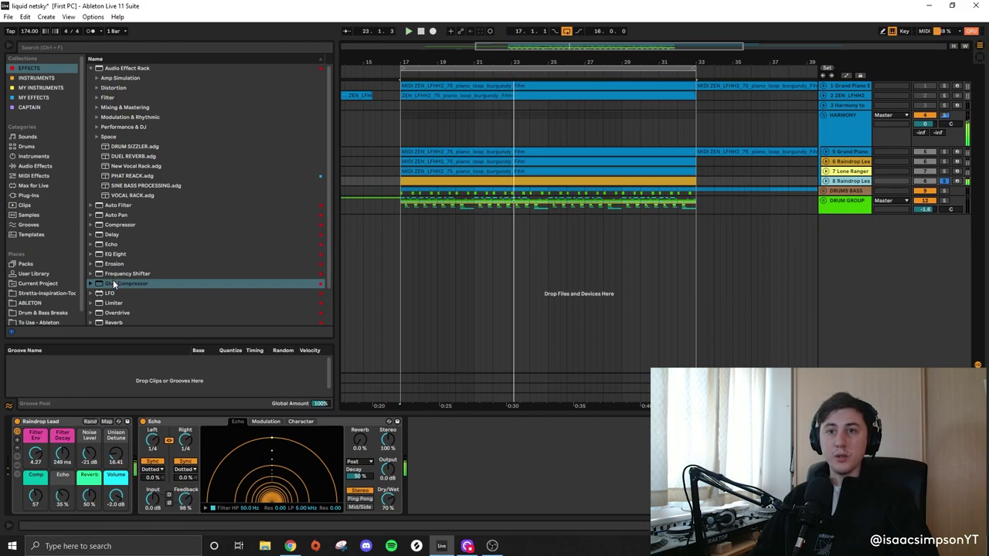
- Add an EQ Eight after the Echo on the Raindrop Lead track, with a low cut and a 12.5 dB dip at 899 Hz
{"action": "left_click_drag", "start_coordinate": [124, 257], "coordinate": [452, 451]}
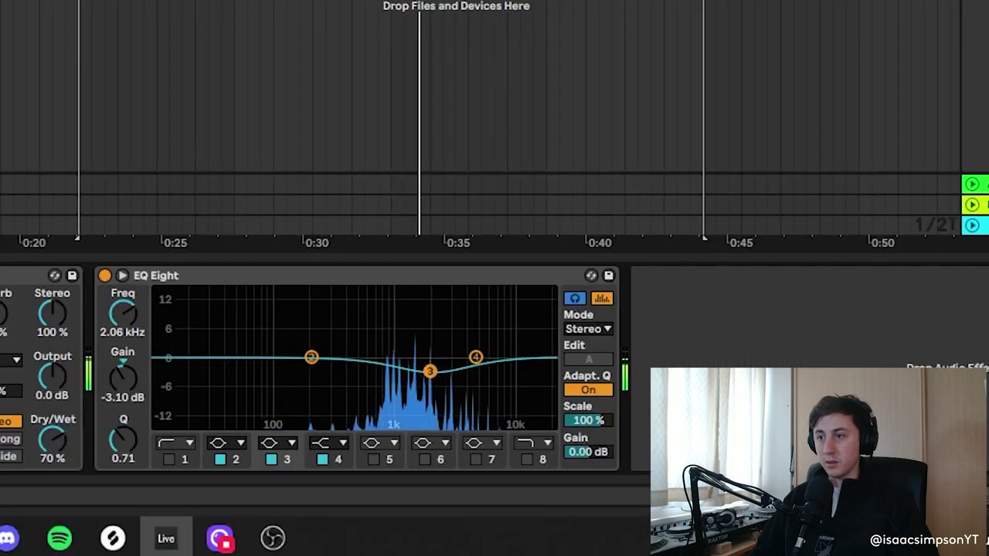
{"action": "left_click_drag", "start_coordinate": [567, 467], "coordinate": [546, 470]}
{"action": "mouse_move", "coordinate": [391, 378]}
{"action": "left_mouse_down"}
{"action": "mouse_move", "coordinate": [379, 378]}
{"action": "mouse_move", "coordinate": [387, 375]}
{"action": "left_mouse_up"}
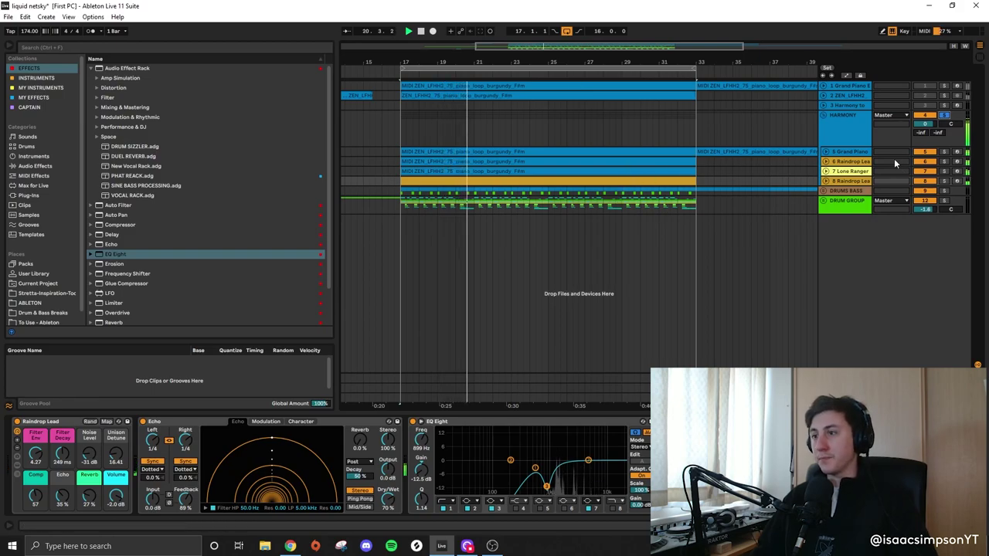
- Unfold the DRUMS BASS group, solo the BASSLINE track and play its 16-bar clip from bar 17
{"action": "left_click", "coordinate": [843, 191]}
{"action": "left_click", "coordinate": [823, 192]}
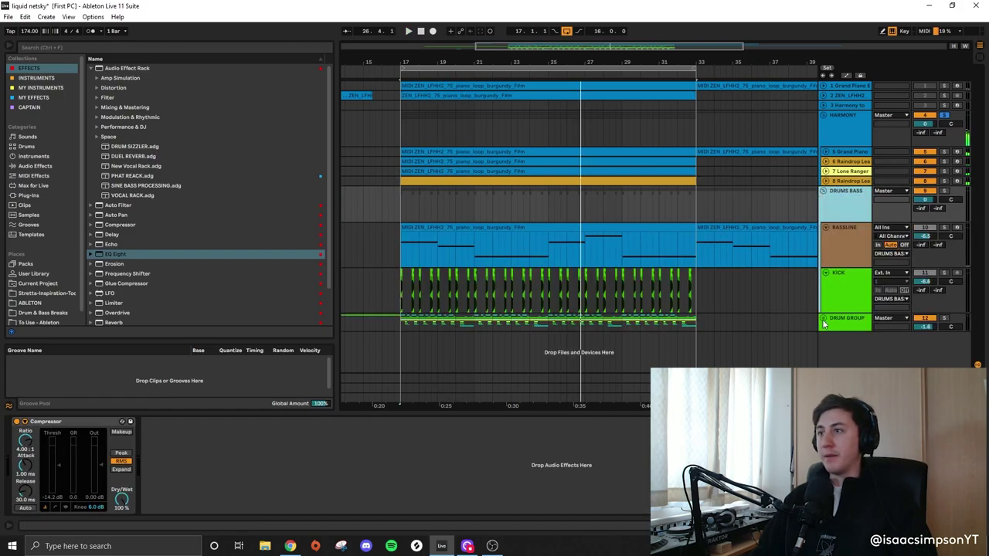
{"action": "left_click", "coordinate": [944, 228]}
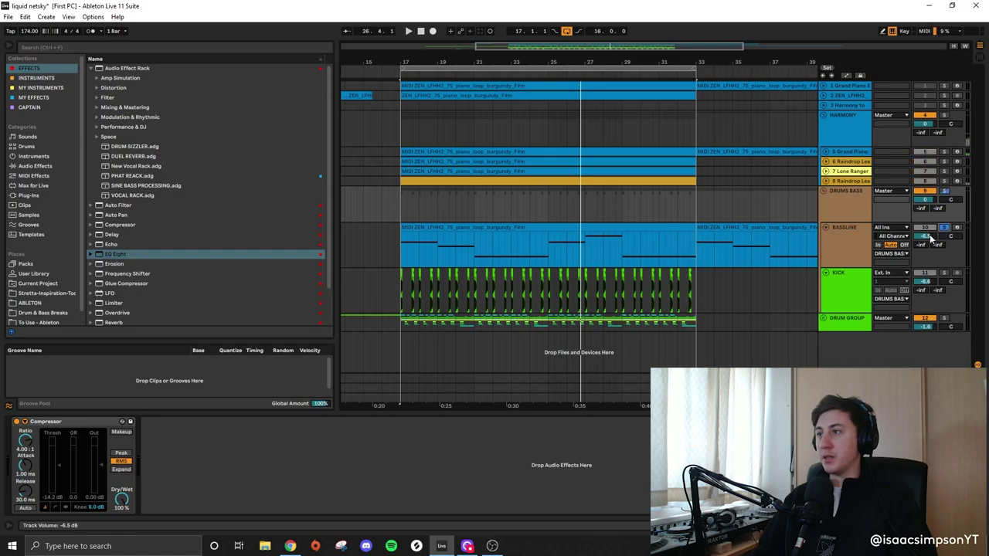
{"action": "left_click", "coordinate": [479, 230]}
{"action": "key", "text": "space"}
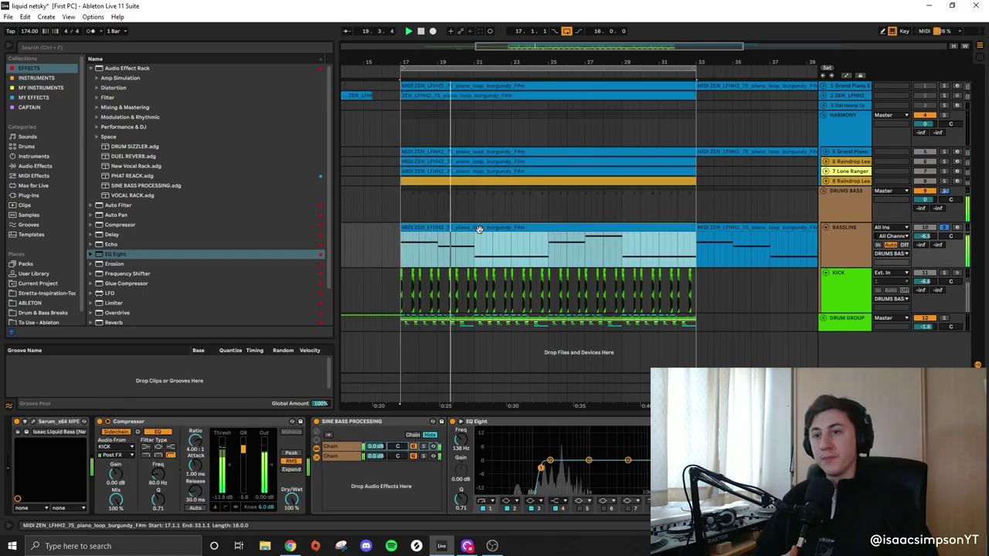
- Examine the SUB chain of the SINE BASS PROCESSING rack, including the Utility's bass mono setting and the EQ Eight
{"action": "left_click", "coordinate": [388, 425]}
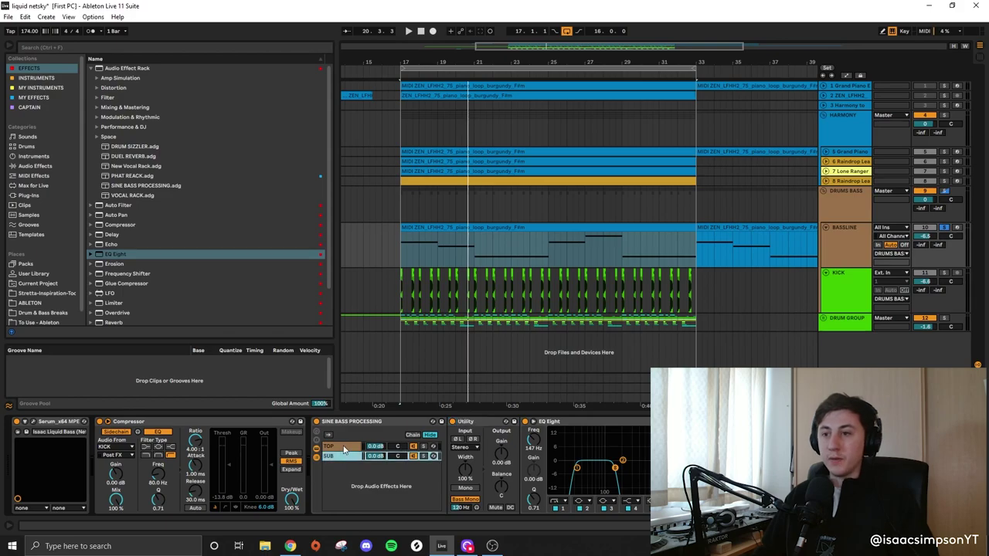
{"action": "left_click", "coordinate": [456, 508]}
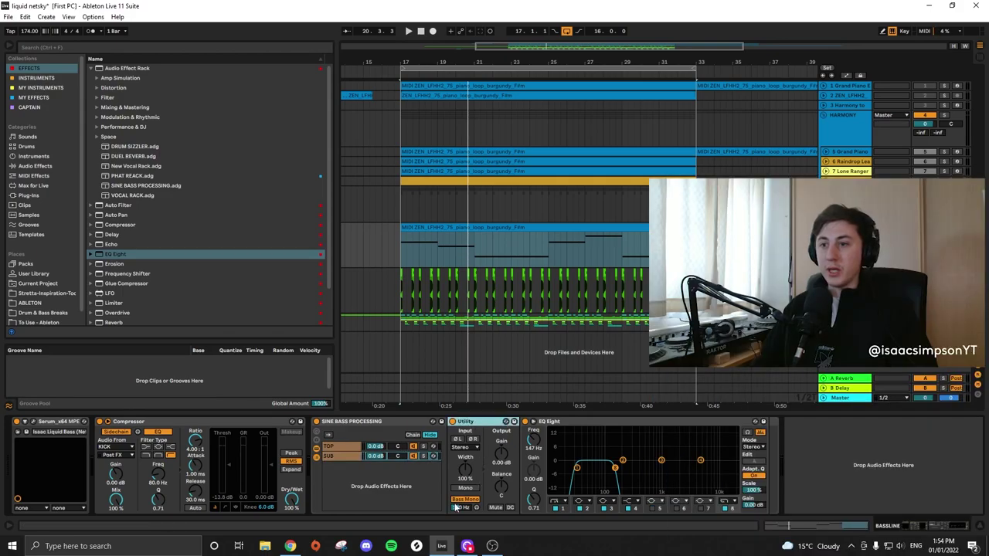
{"action": "left_click", "coordinate": [563, 430]}
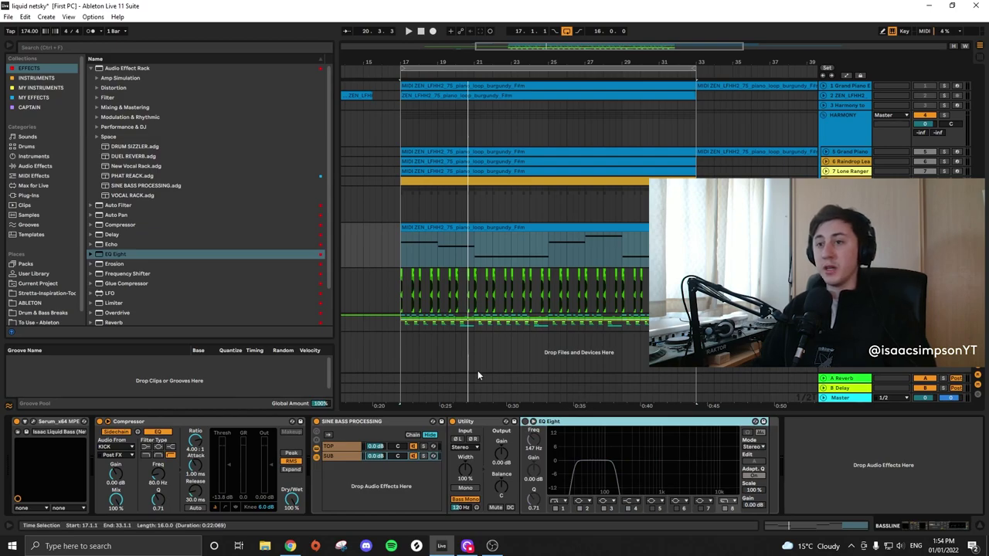
- Play the bassline and compare the SUB chain's sound with EQ Eight filters 1 and 8 switched off and on
{"action": "key", "text": "space"}
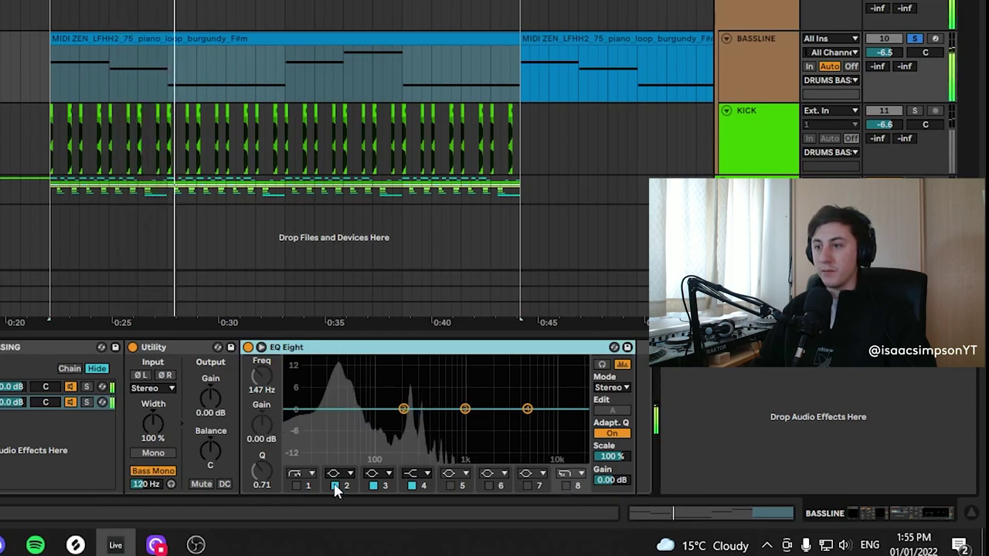
{"action": "left_click", "coordinate": [296, 485]}
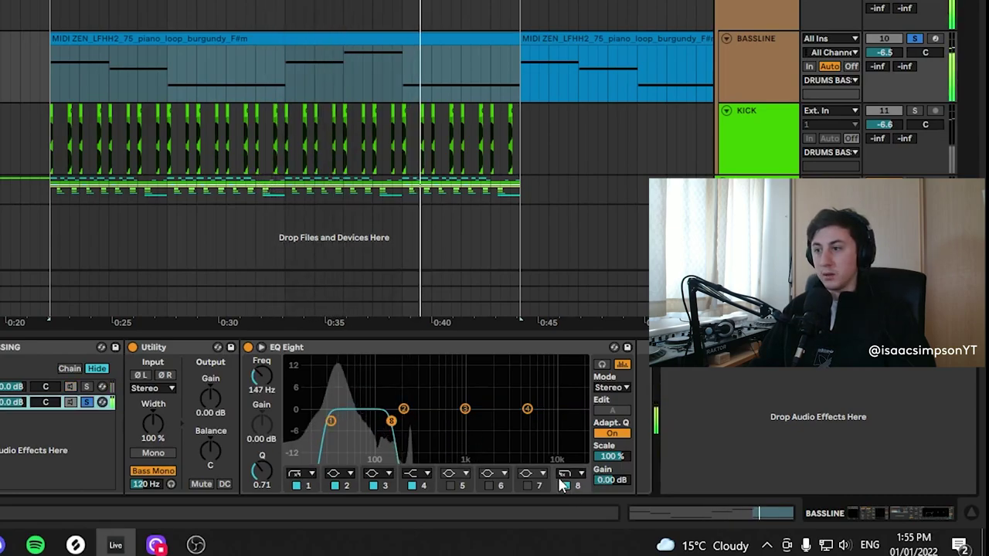
{"action": "left_click", "coordinate": [565, 485]}
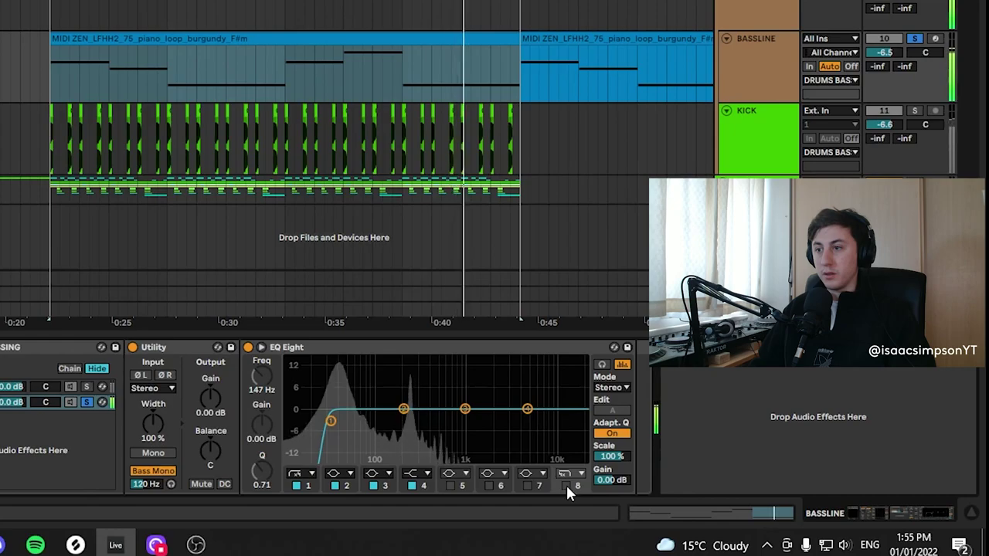
{"action": "left_click", "coordinate": [565, 485]}
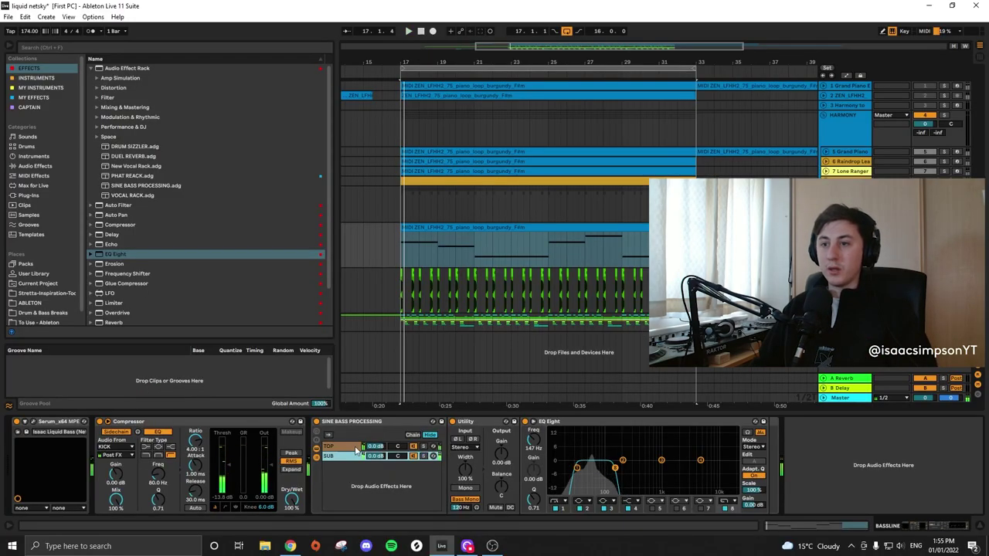
- Compare the devices on the TOP and SUB chains of the SINE BASS PROCESSING rack
{"action": "left_click", "coordinate": [357, 448]}
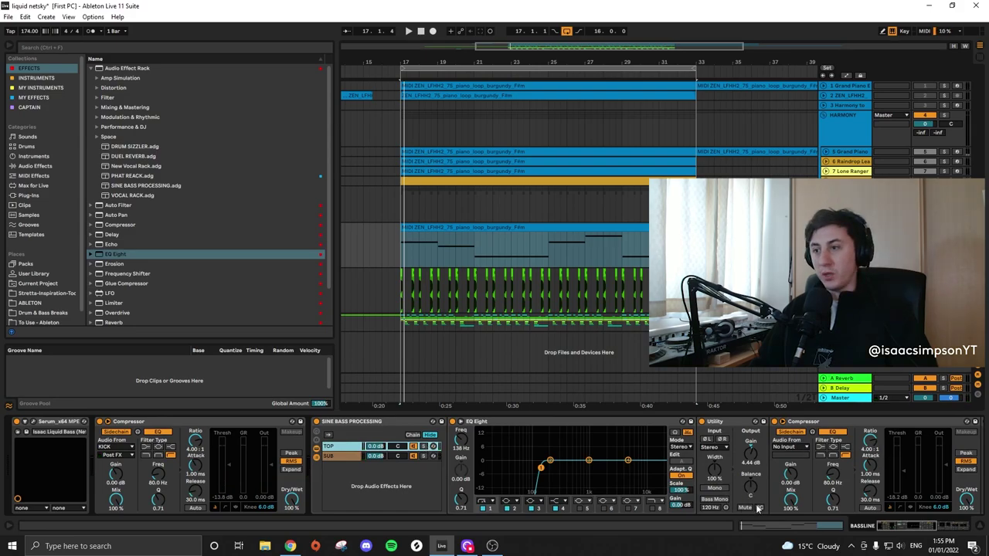
{"action": "left_click", "coordinate": [357, 456]}
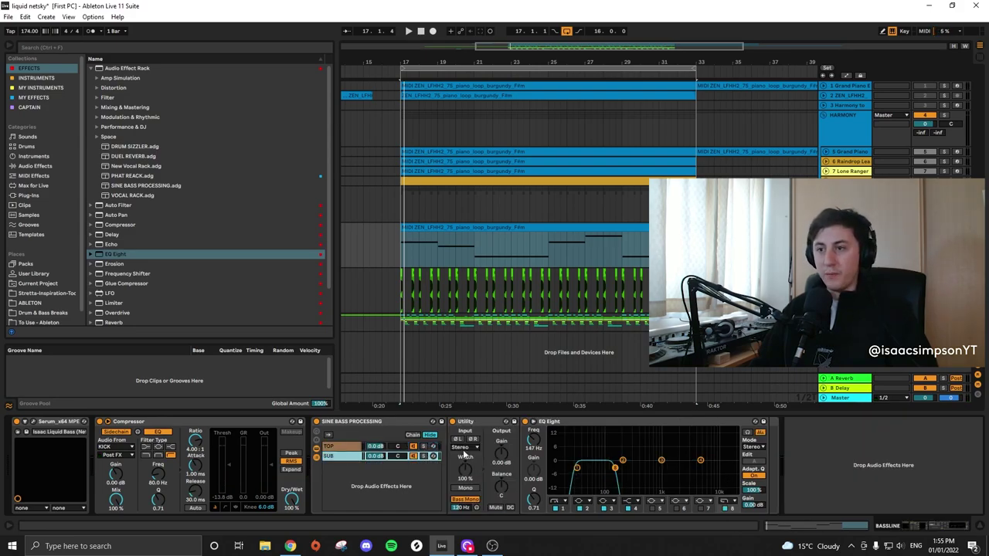
- Play the bassline and examine the TOP chain's devices, from EQ Eight and Utility through Compressor, Erosion and Saturator to Reverb
{"action": "left_click", "coordinate": [338, 446]}
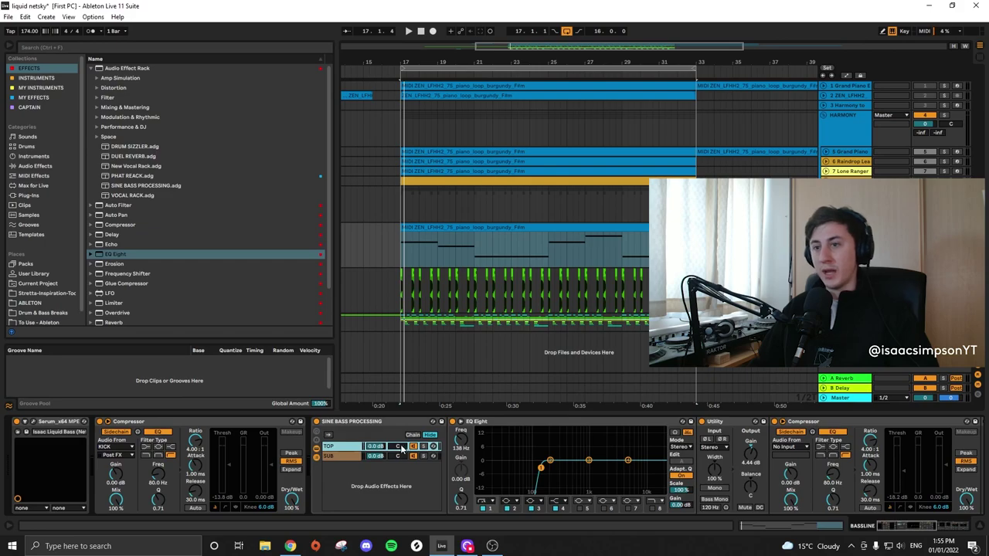
{"action": "key", "text": "space"}
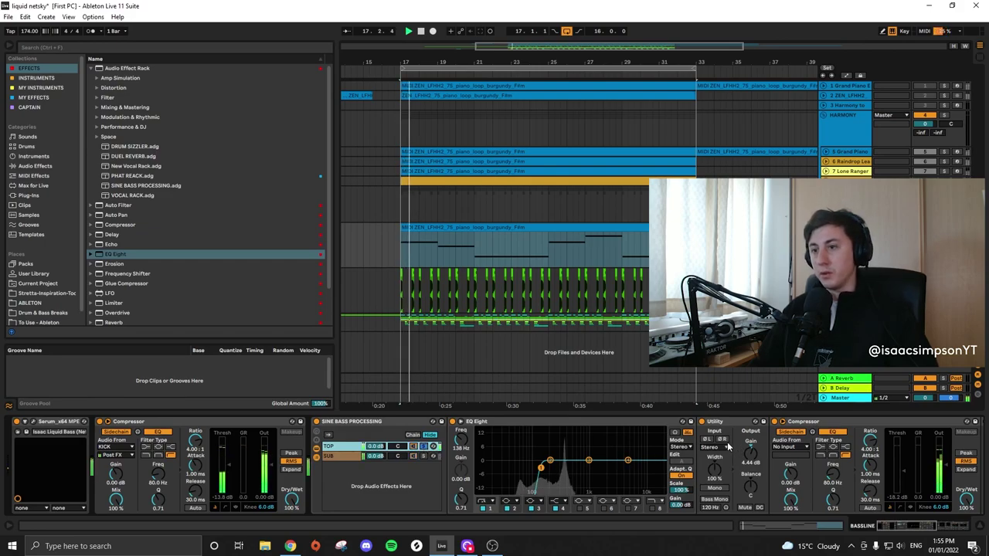
{"action": "scroll", "coordinate": [526, 425], "scroll_direction": "down", "scroll_amount": 3}
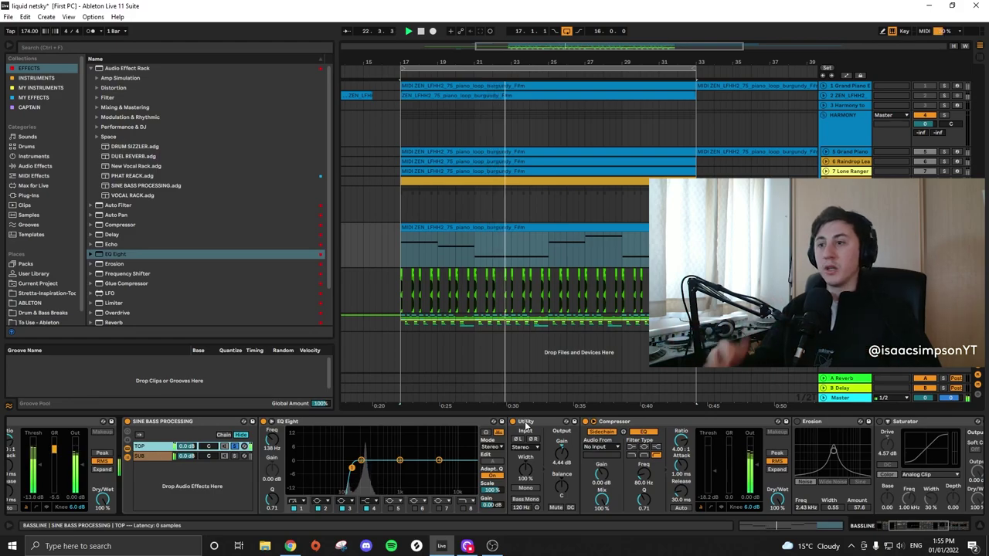
{"action": "scroll", "coordinate": [387, 460], "scroll_direction": "up", "scroll_amount": 2}
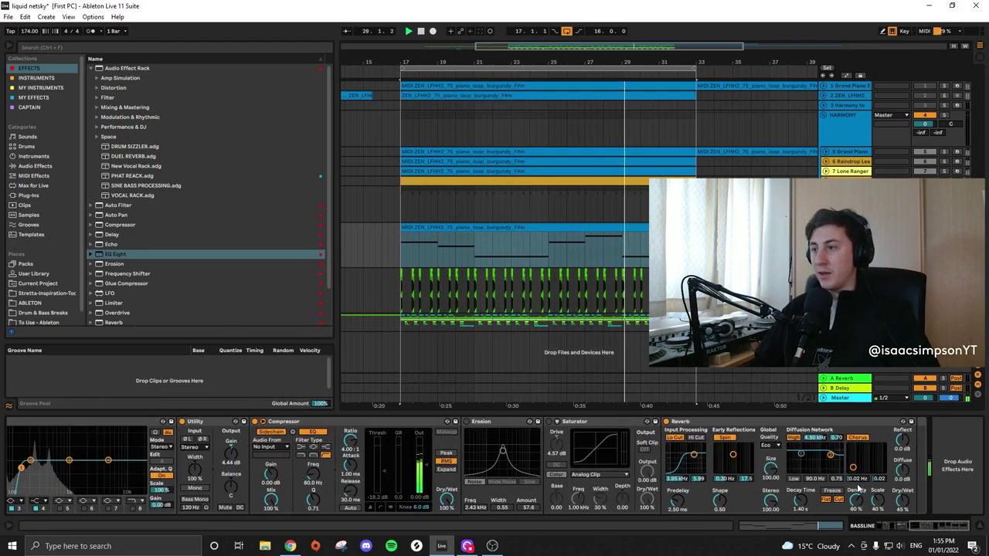
{"action": "scroll", "coordinate": [186, 441], "scroll_direction": "up", "scroll_amount": 2}
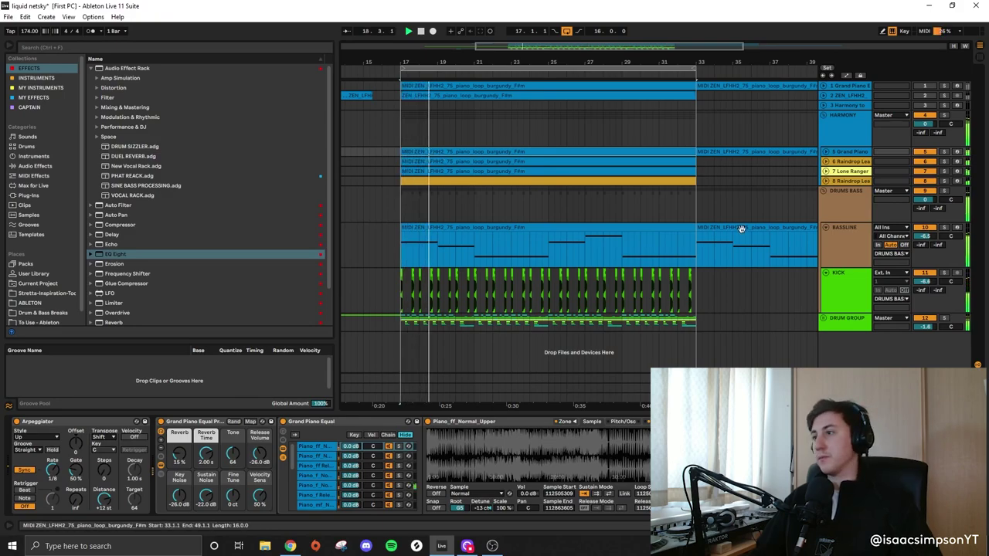
- Return from the Splice ride search to Ableton Live and add a MIDI track below DRUM FILL
{"action": "key", "text": "Tab"}
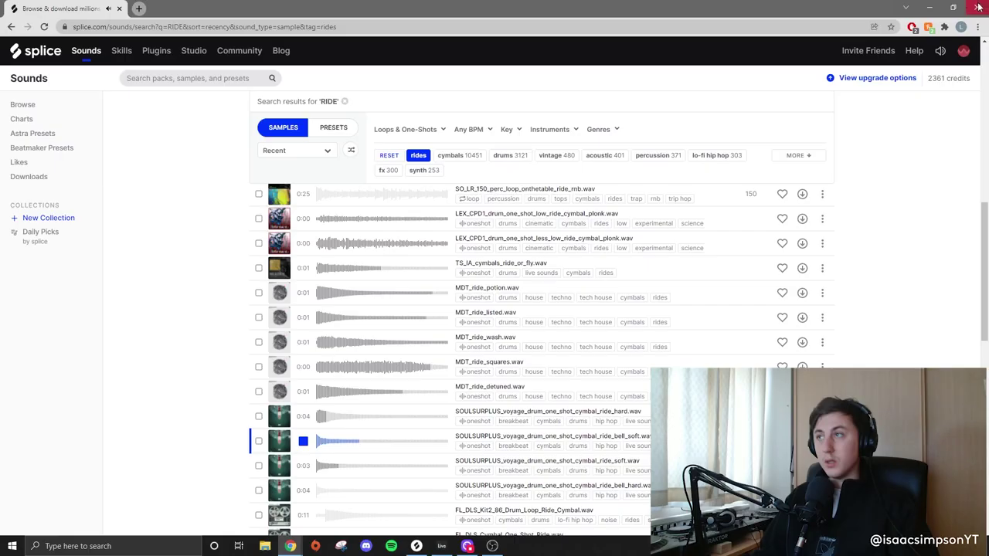
{"action": "left_click", "coordinate": [919, 12]}
{"action": "scroll", "coordinate": [502, 246], "scroll_direction": "down", "scroll_amount": 1}
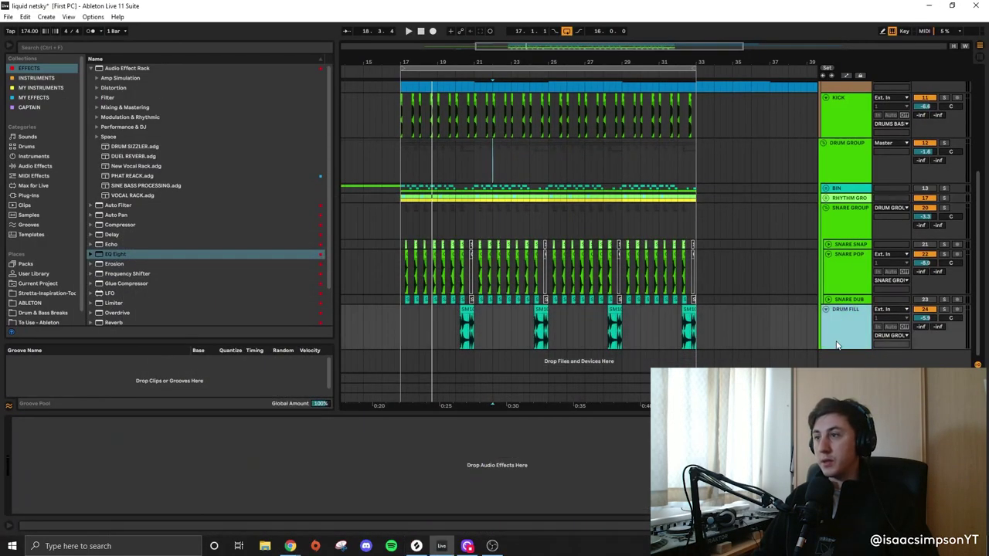
{"action": "key", "text": "ctrl+shift+t"}
- Search the Packs for jazz and load 64 Pad Kit Jazz from Drum Booth onto the new MIDI track
{"action": "left_click", "coordinate": [25, 264]}
{"action": "left_click", "coordinate": [99, 48]}
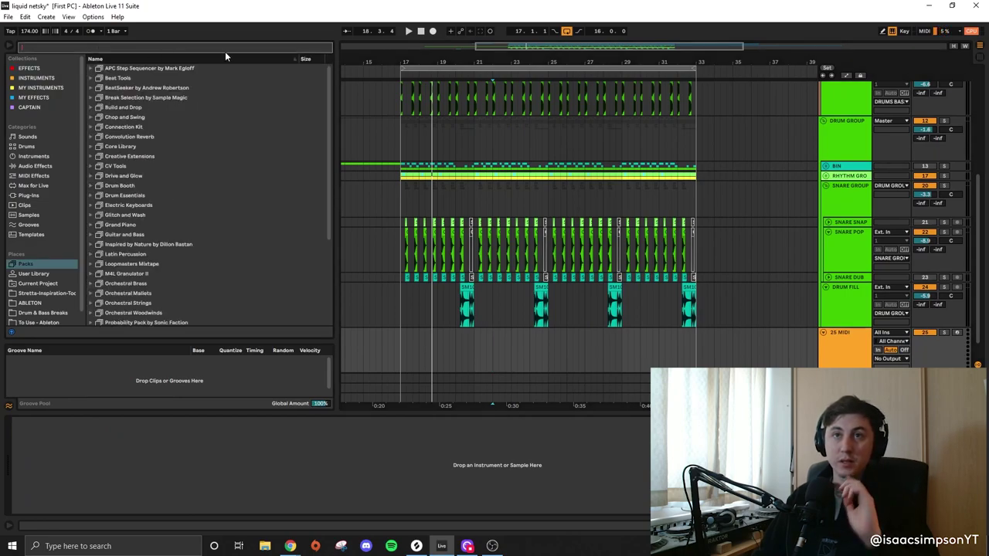
{"action": "type", "text": "jazz"}
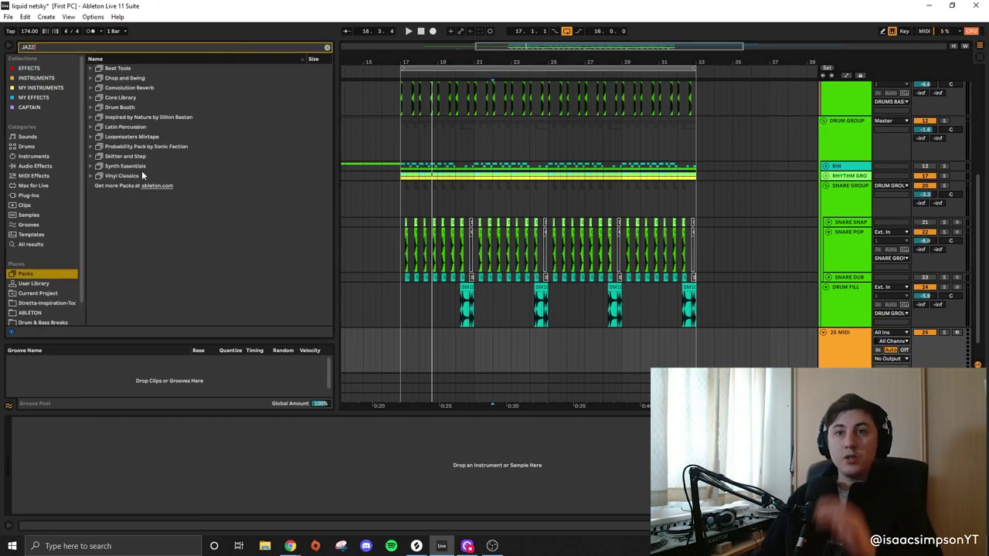
{"action": "left_click", "coordinate": [91, 107]}
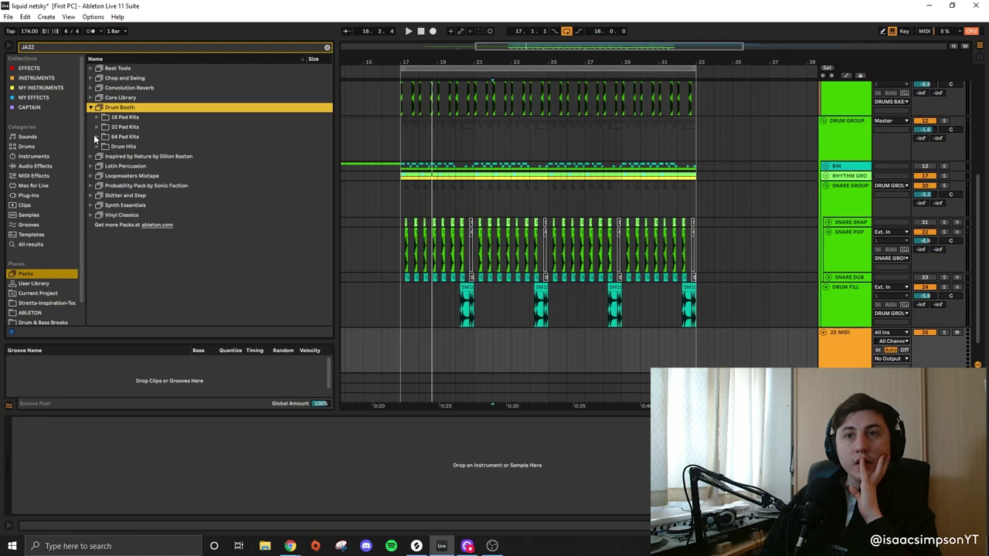
{"action": "left_click", "coordinate": [96, 136]}
{"action": "left_click_drag", "start_coordinate": [139, 146], "coordinate": [854, 344]}
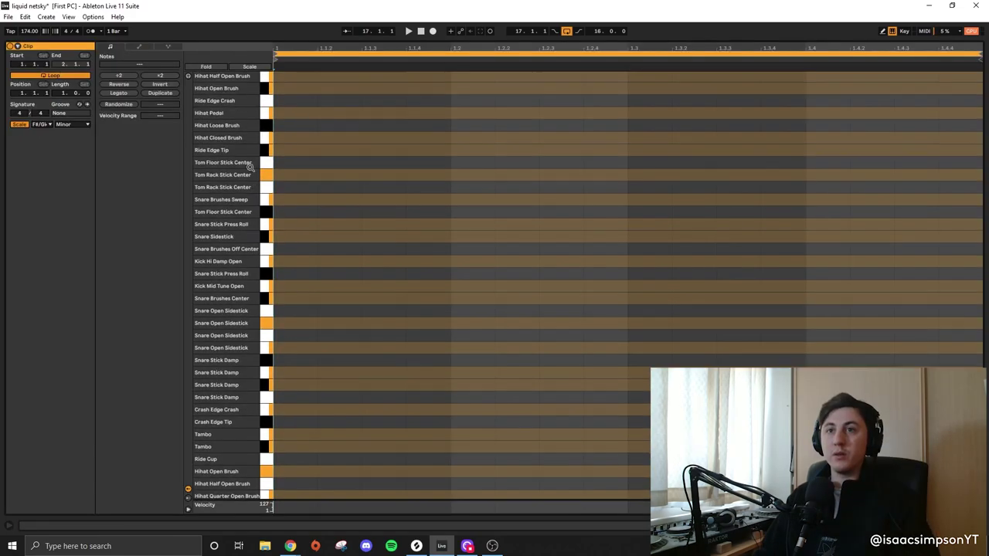
- Move the selected eighth-note ride pattern from the Ride Cup row to the Ride Cup Tip row and audition it
{"action": "scroll", "coordinate": [218, 190], "scroll_direction": "up", "scroll_amount": 3}
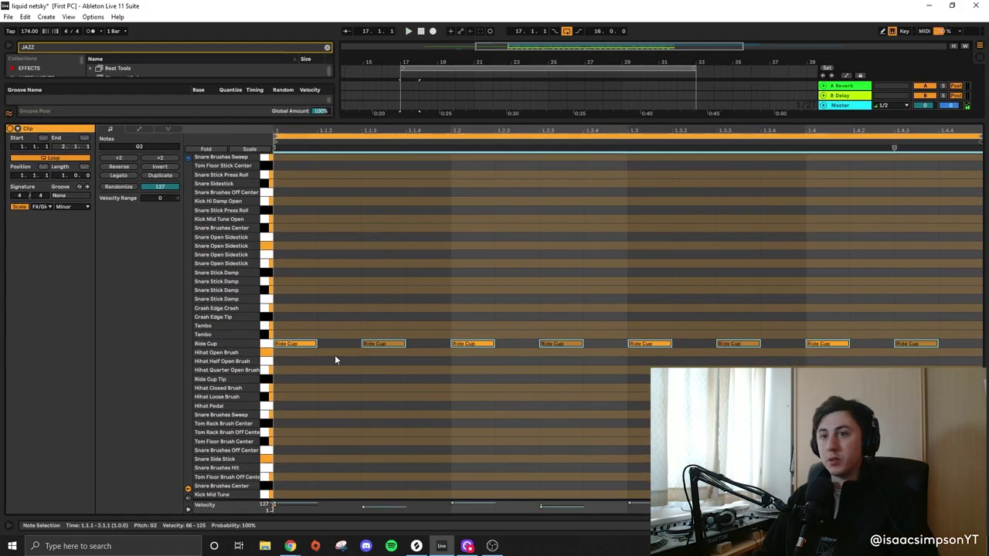
{"action": "left_click_drag", "start_coordinate": [308, 346], "coordinate": [310, 379]}
{"action": "key", "text": "space"}
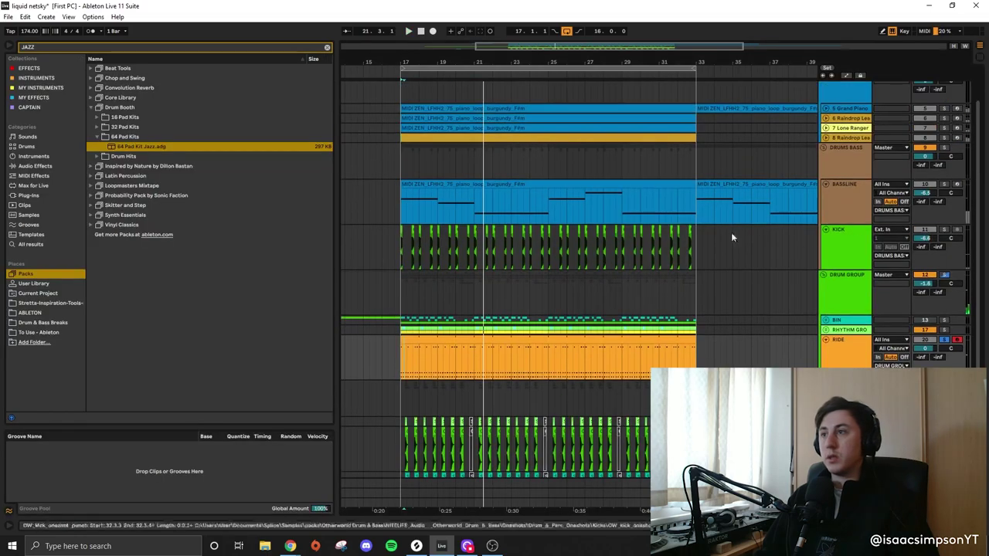
- Unsolo the RIDE track, play it with the full mix and set its volume to -3.9 dB
{"action": "left_click", "coordinate": [944, 350]}
{"action": "key", "text": "space"}
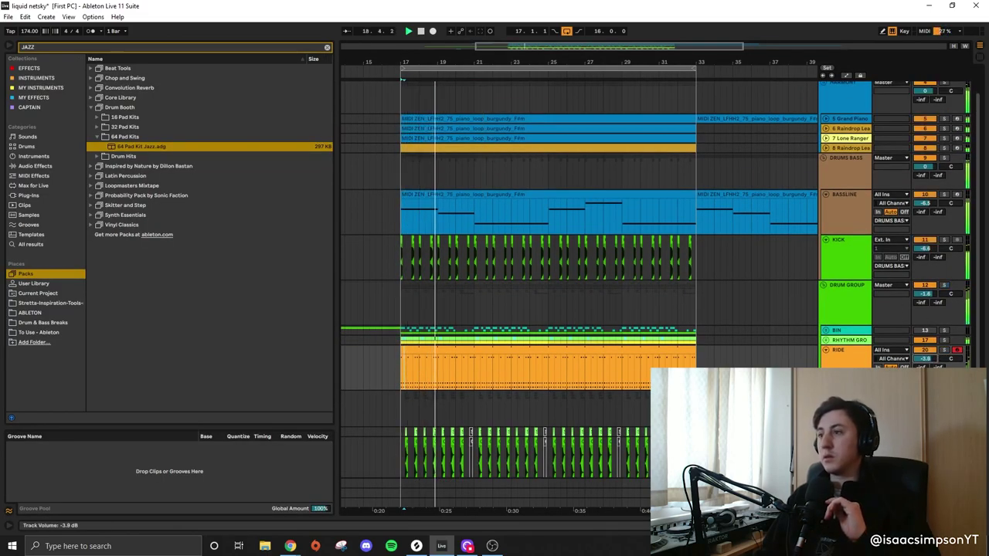
{"action": "left_click_drag", "start_coordinate": [932, 361], "coordinate": [927, 363]}
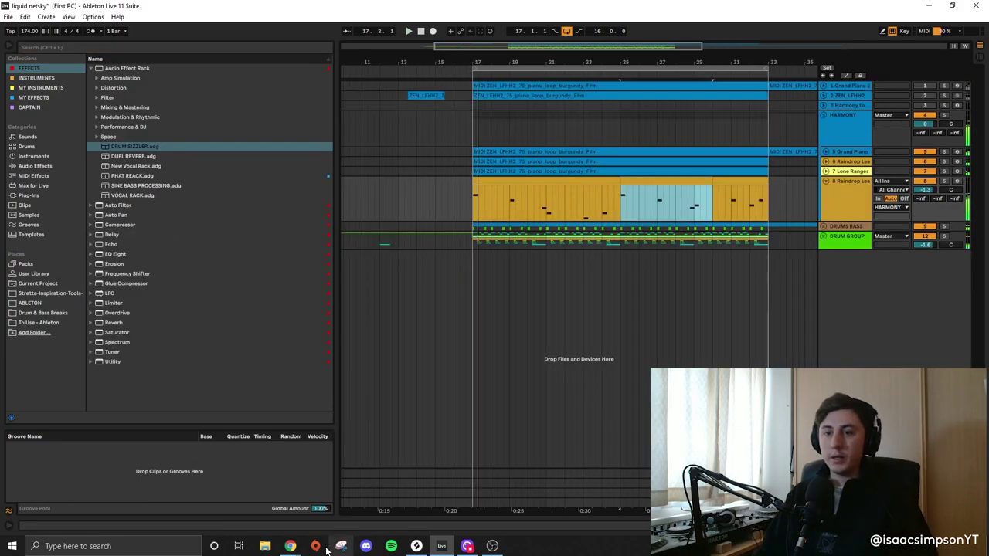
- Switch to Splice, find dry vocal samples in F# min, and audition and download drum and bass hooks and phrases
{"action": "mouse_move", "coordinate": [289, 545]}
{"action": "left_click", "coordinate": [344, 502]}
{"action": "left_click", "coordinate": [208, 78]}
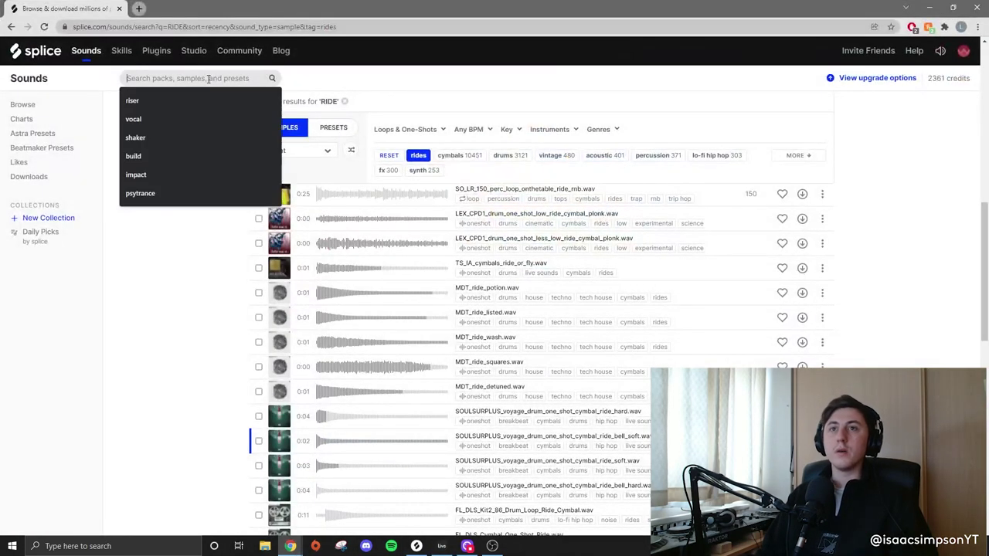
{"action": "key", "text": "Return"}
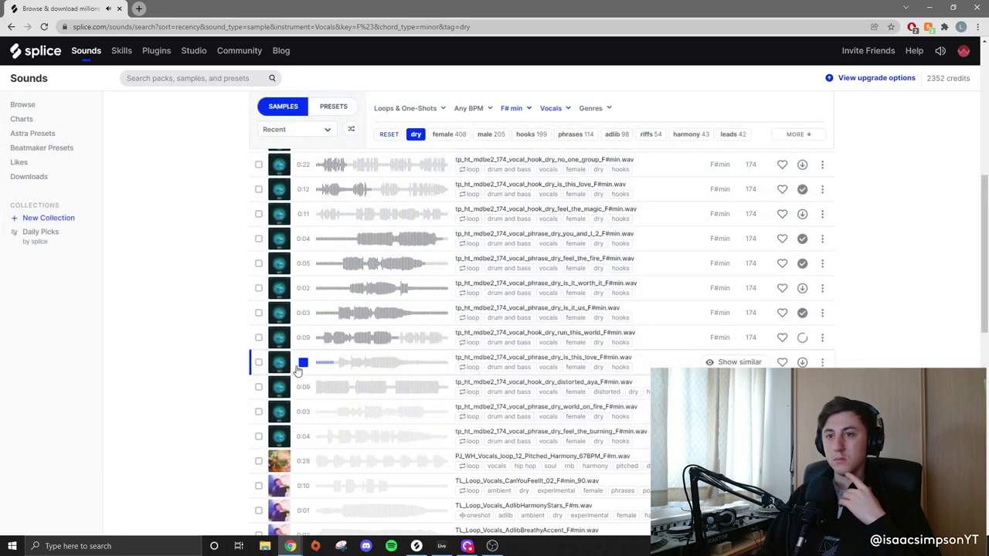
{"action": "left_click", "coordinate": [304, 386]}
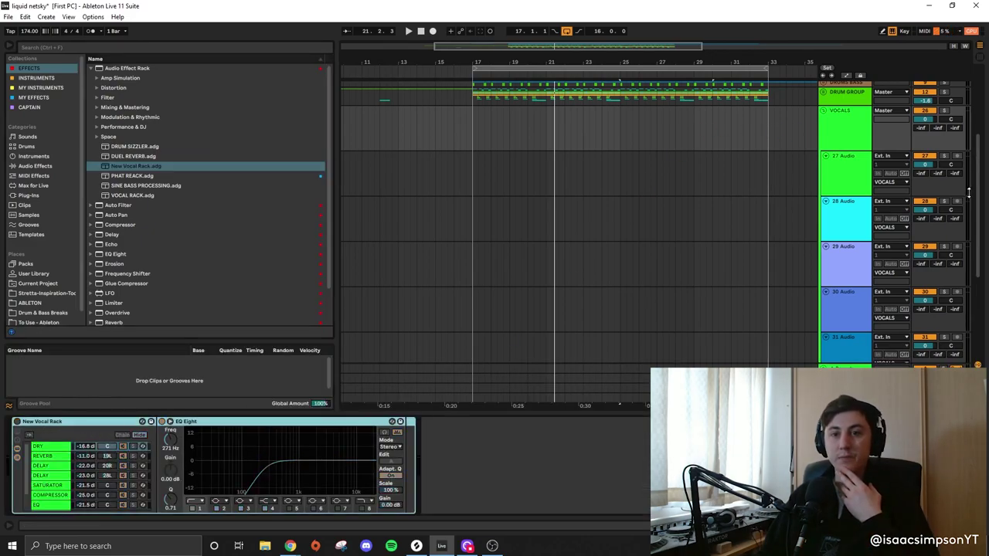
- Turn on warping for the run_this_world vocal clip and set its warp mode to Complex Pro
{"action": "left_click", "coordinate": [833, 178]}
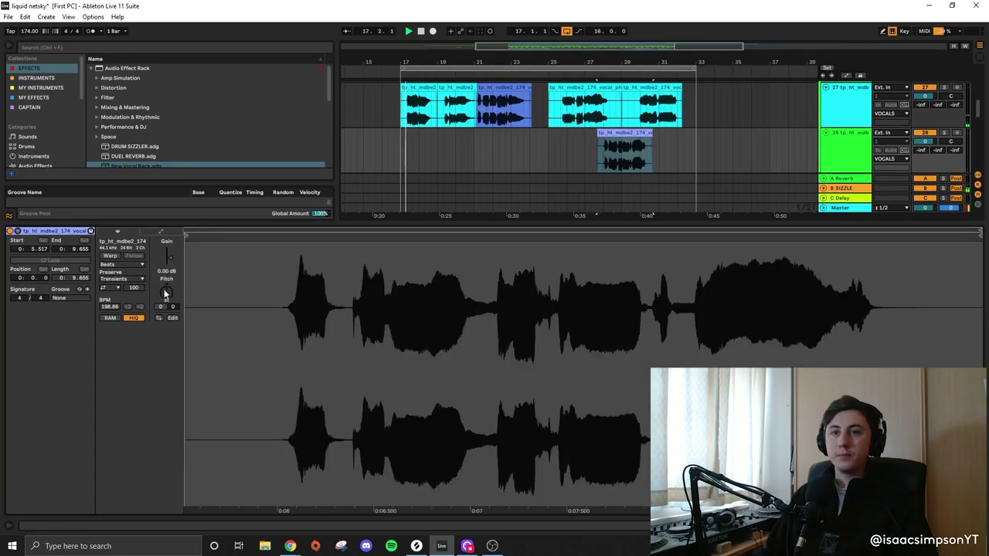
{"action": "left_click_drag", "start_coordinate": [165, 292], "coordinate": [165, 321]}
{"action": "double_click", "coordinate": [165, 292]}
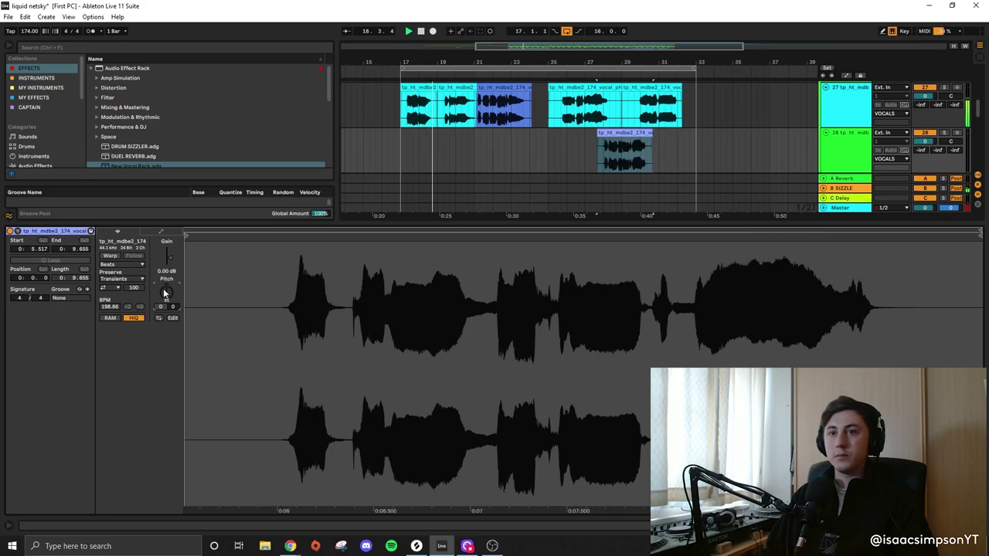
{"action": "left_click", "coordinate": [111, 256]}
{"action": "left_click", "coordinate": [122, 264]}
{"action": "left_click", "coordinate": [120, 315]}
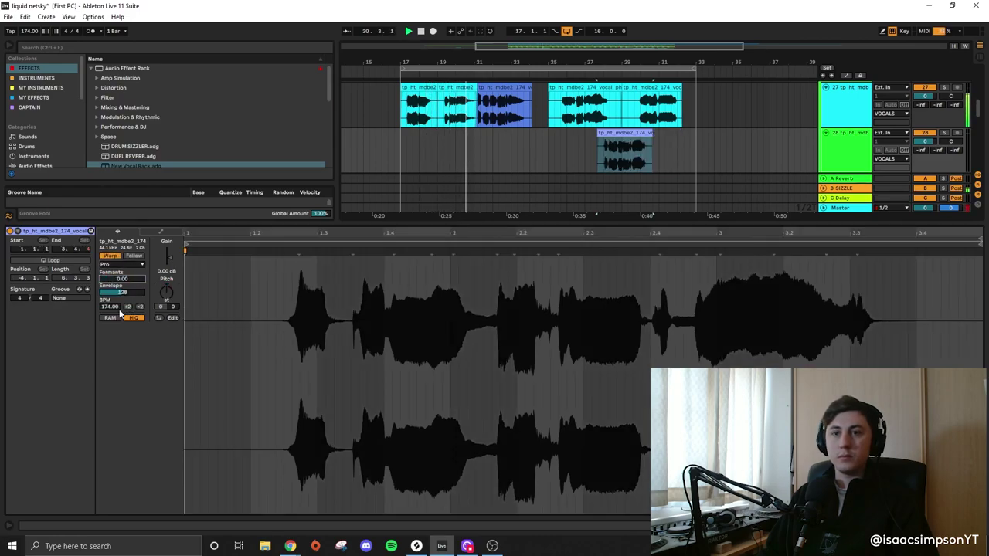
- Move the run_this_world clip to start at 23.3.3, deactivate it, and consolidate the vocal phrases into one 16-bar clip
{"action": "left_click_drag", "start_coordinate": [632, 133], "coordinate": [559, 133]}
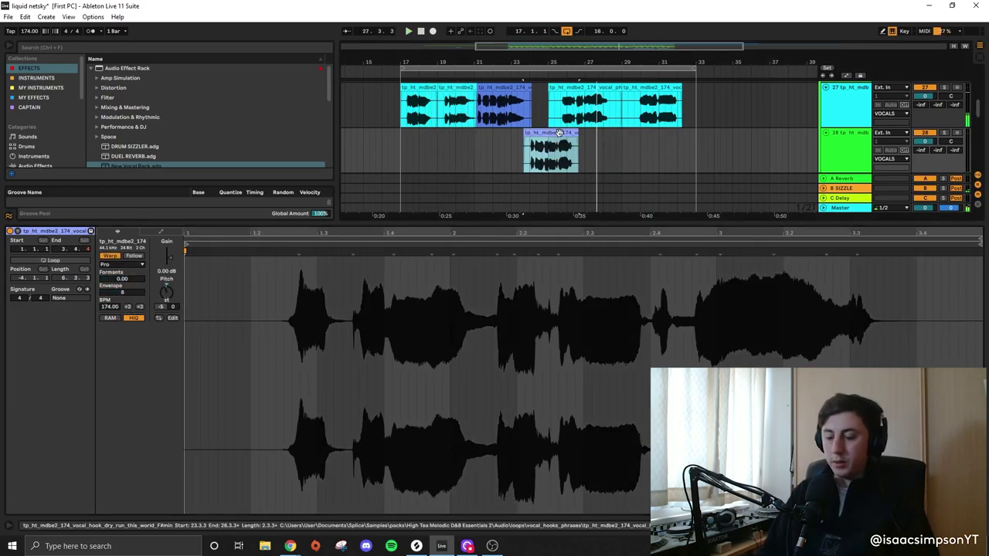
{"action": "key", "text": "0"}
{"action": "key", "text": "ctrl+j"}
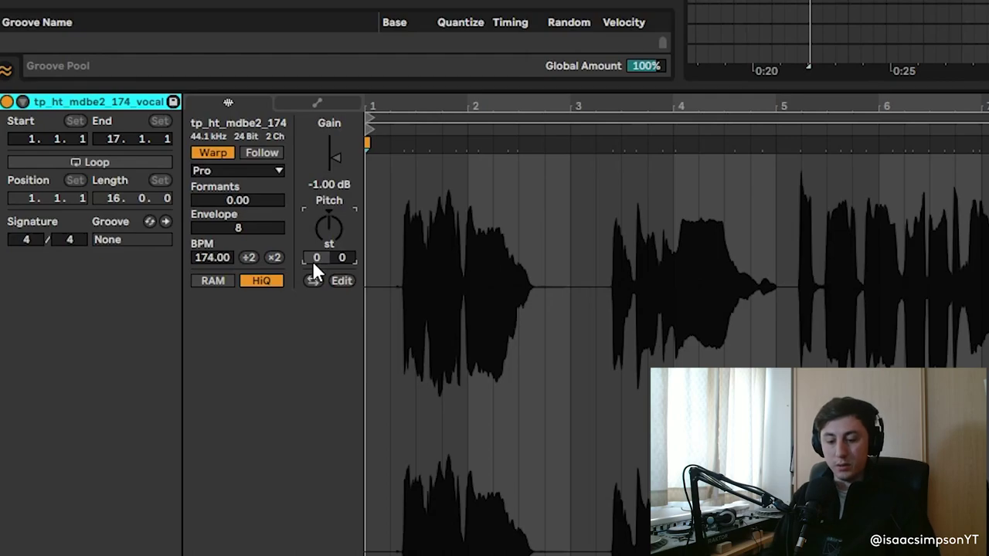
- Transpose the lower vocal copy to -7 semitones and its bar 29 phrase to -12, with the track volume at -6.2 dB
{"action": "type", "text": "-5"}
{"action": "key", "text": "Return"}
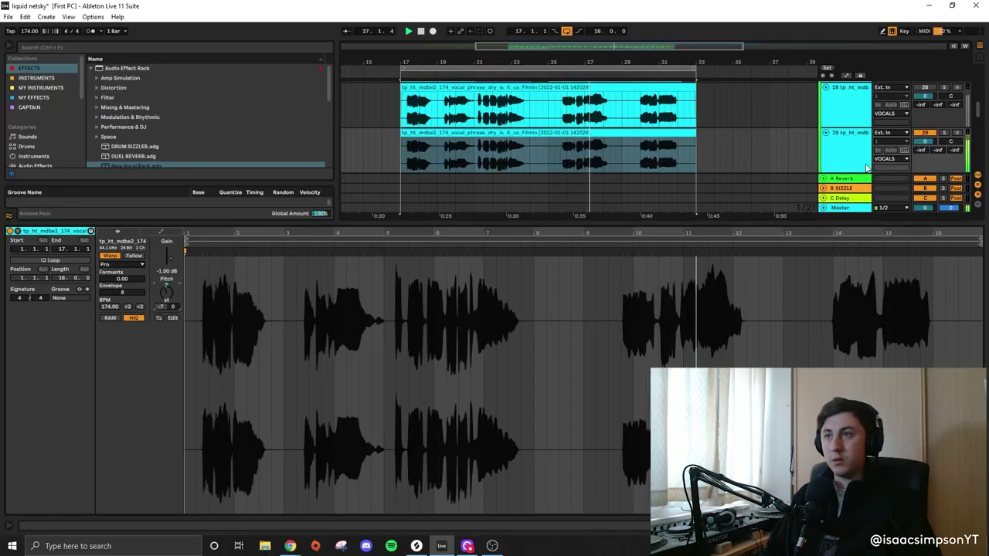
{"action": "left_click_drag", "start_coordinate": [925, 141], "coordinate": [925, 151]}
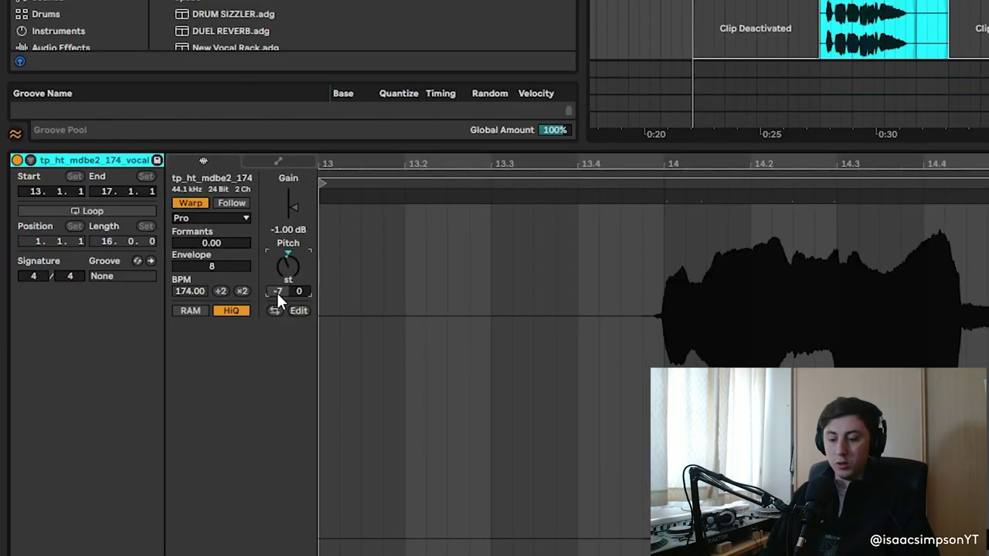
{"action": "left_click_drag", "start_coordinate": [277, 293], "coordinate": [277, 309]}
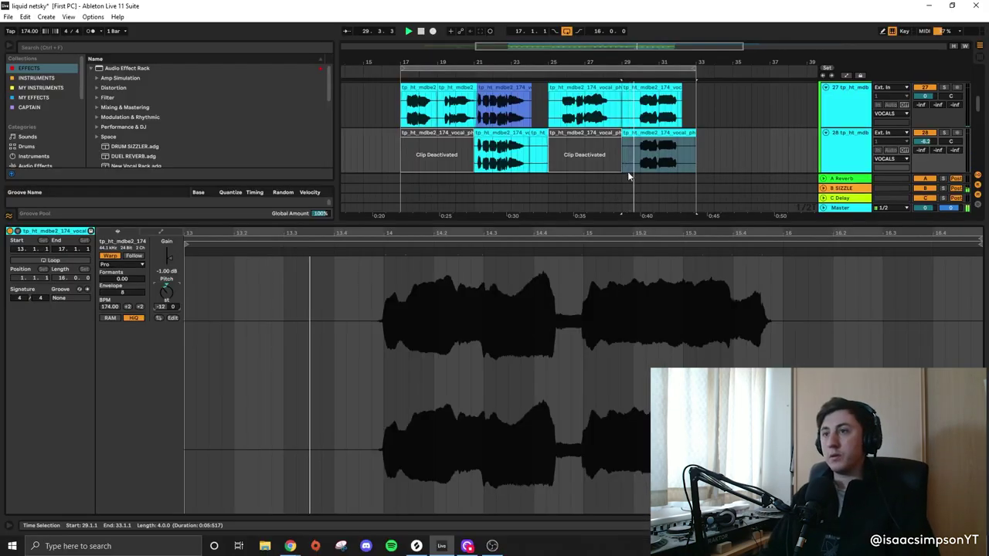
{"action": "left_click", "coordinate": [501, 133]}
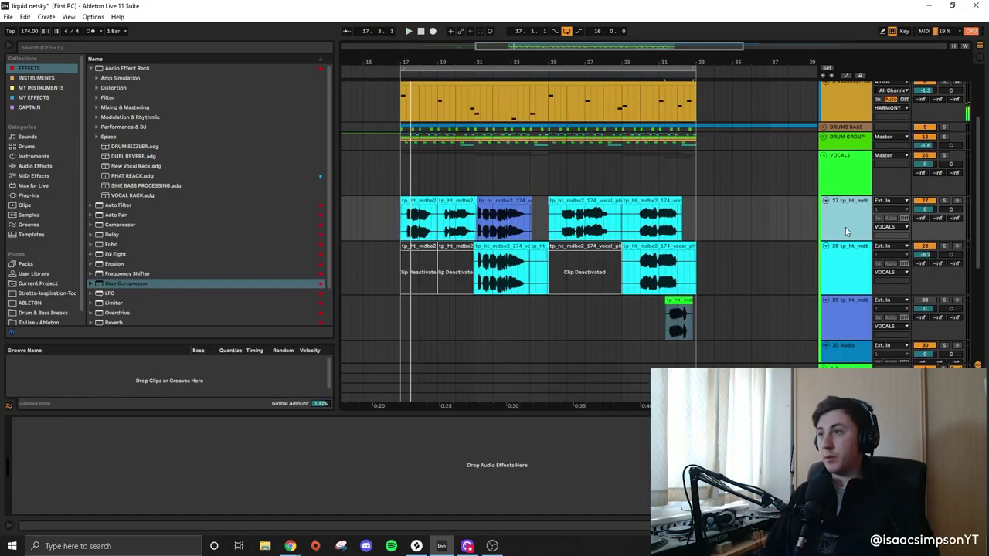
- Duplicate the main vocal track twice for R, C and L layers panned 50R, centre and 50L, and lower R to -4.1 dB
{"action": "key", "text": "ctrl+d"}
{"action": "key", "text": "ctrl+d"}
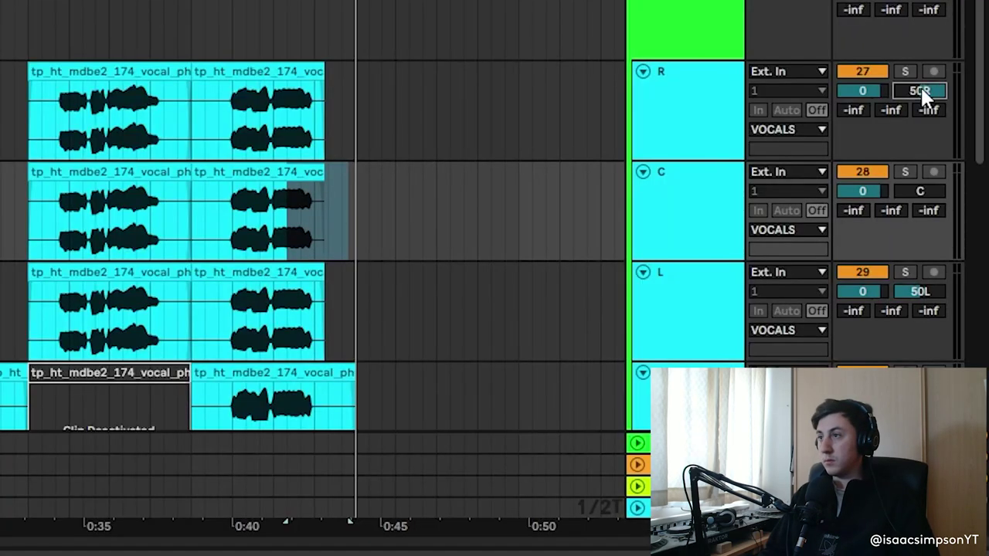
{"action": "left_click_drag", "start_coordinate": [860, 90], "coordinate": [786, 114]}
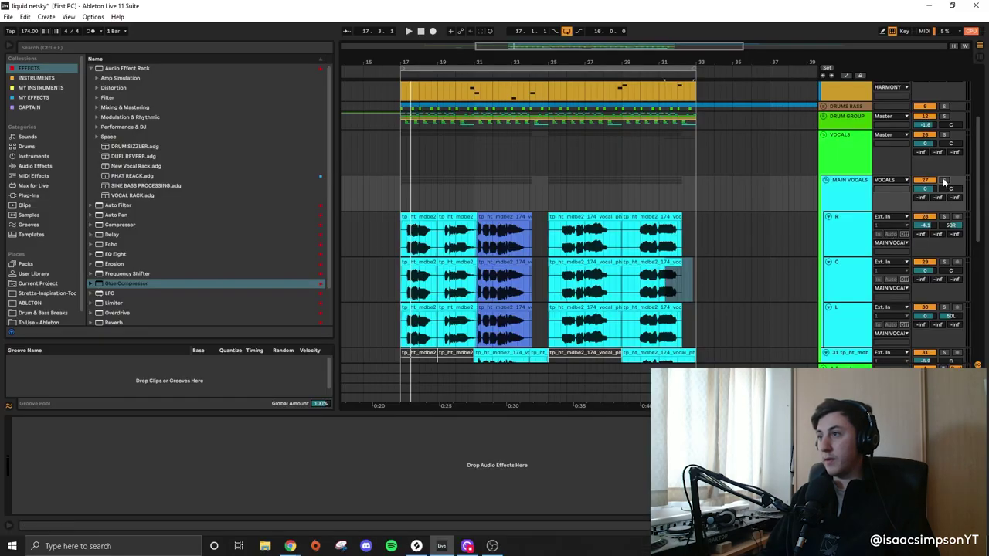
- Solo the MAIN VOCALS group, play it and lower the L layer's volume to -10.2 dB
{"action": "left_click", "coordinate": [944, 181]}
{"action": "key", "text": "space"}
{"action": "left_click_drag", "start_coordinate": [925, 316], "coordinate": [925, 335]}
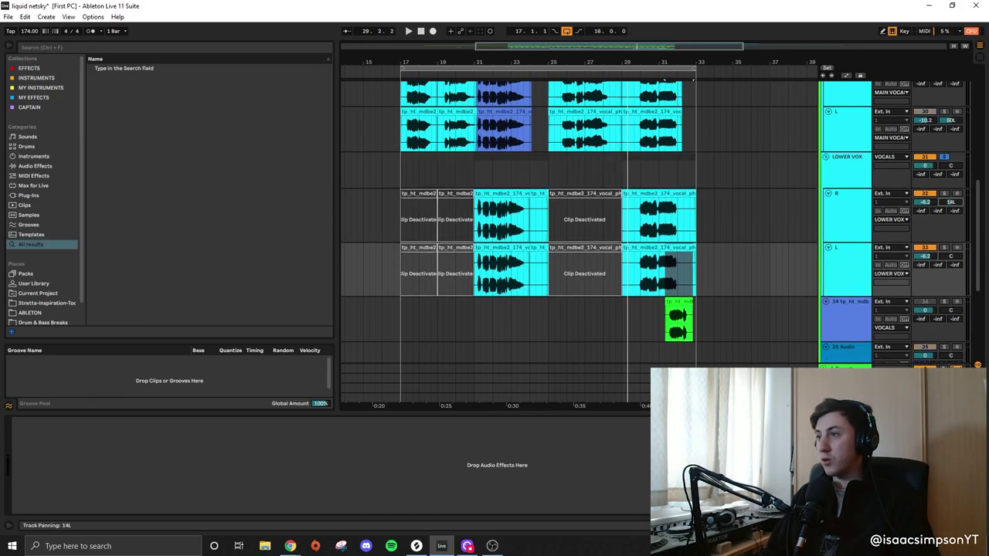
- Play the loop and review the automation lanes and layout of the drum and vocal tracks down to the MAIN VOCALS group
{"action": "left_click", "coordinate": [957, 219]}
{"action": "key", "text": "space"}
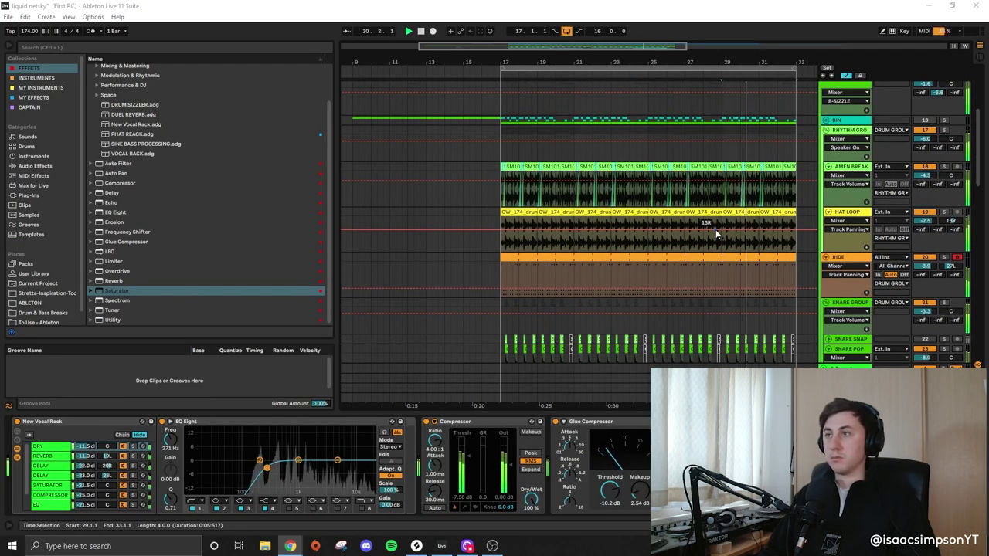
{"action": "scroll", "coordinate": [716, 236], "scroll_direction": "down", "scroll_amount": 6}
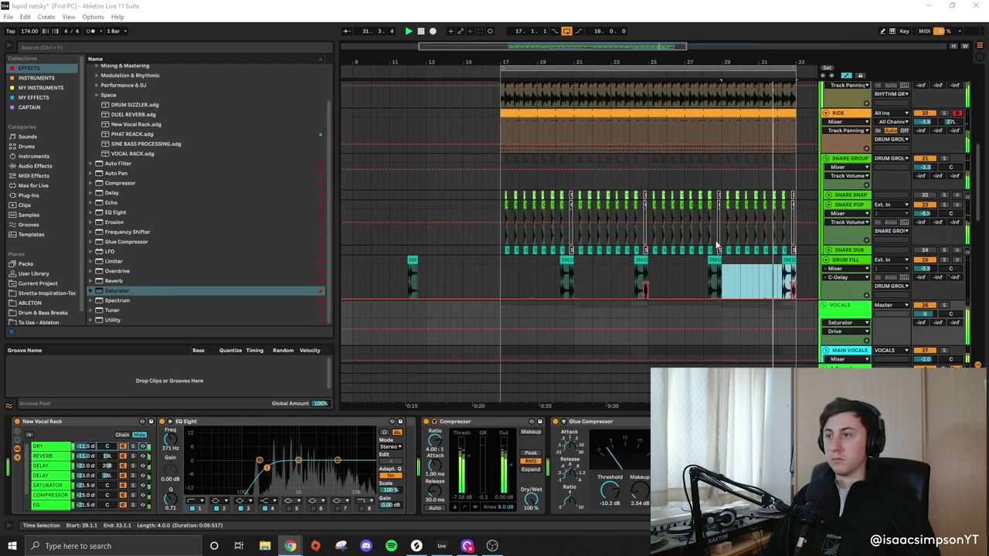
{"action": "scroll", "coordinate": [877, 226], "scroll_direction": "down", "scroll_amount": 2}
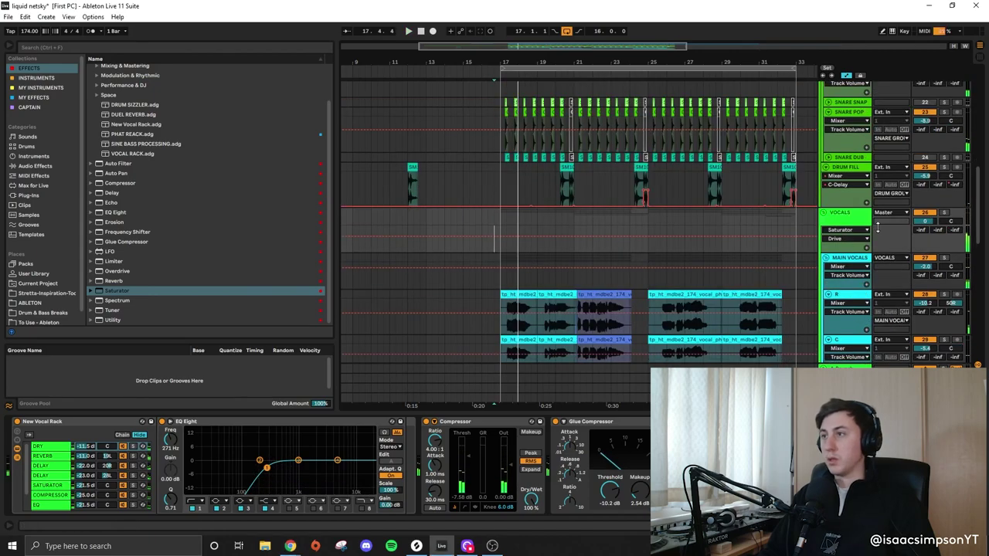
{"action": "scroll", "coordinate": [870, 224], "scroll_direction": "down", "scroll_amount": 1}
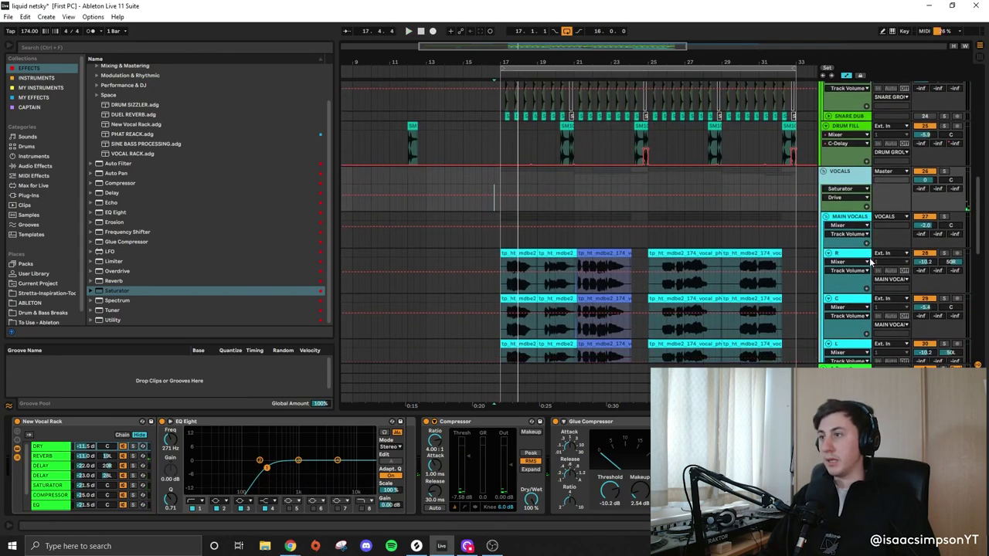
{"action": "scroll", "coordinate": [871, 263], "scroll_direction": "down", "scroll_amount": 2}
{"action": "left_click", "coordinate": [855, 160]}
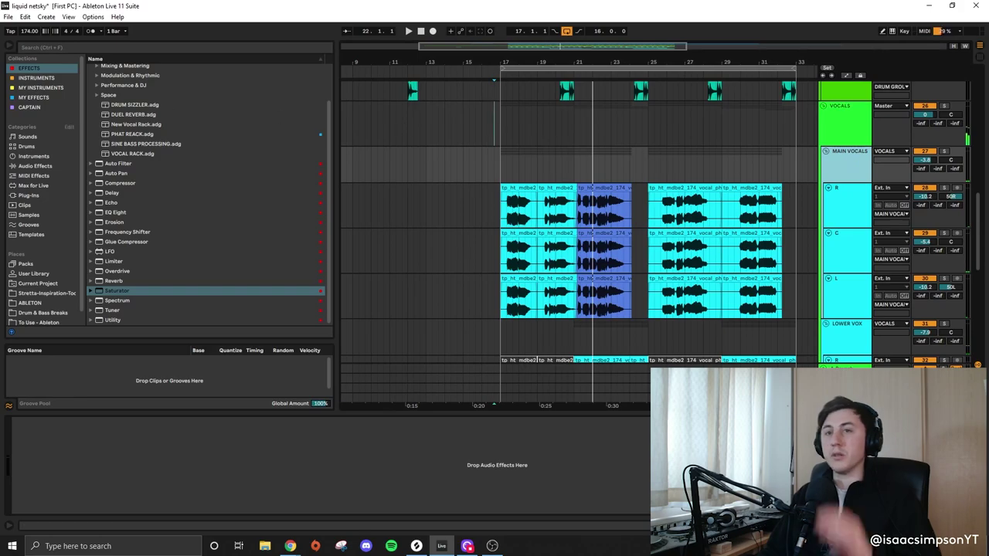
- Add a Utility to the MAIN VOCALS group, play the vocals and show the automation of its Gain
{"action": "double_click", "coordinate": [116, 319]}
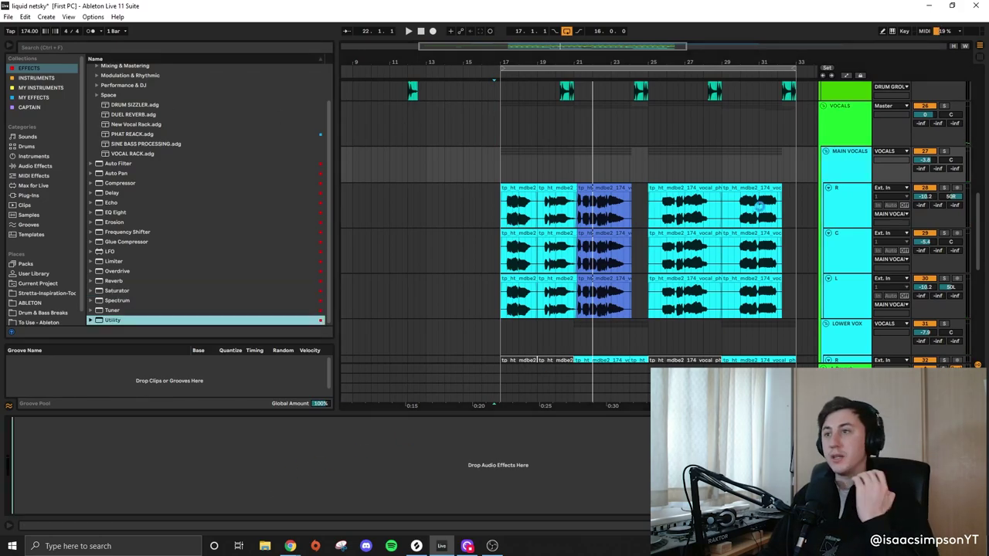
{"action": "left_click_drag", "start_coordinate": [724, 219], "coordinate": [724, 219]}
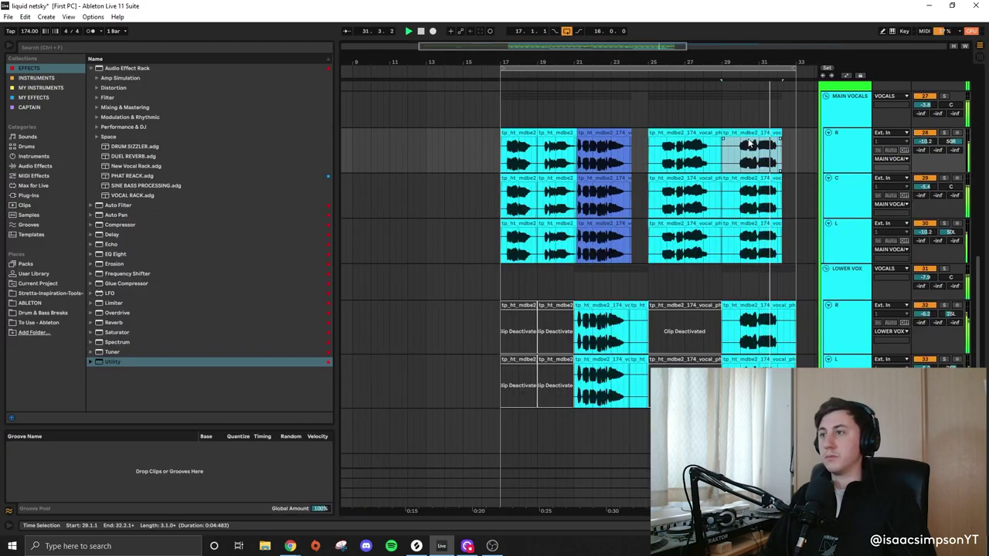
{"action": "left_click", "coordinate": [532, 192]}
{"action": "key", "text": "space"}
{"action": "double_click", "coordinate": [837, 119]}
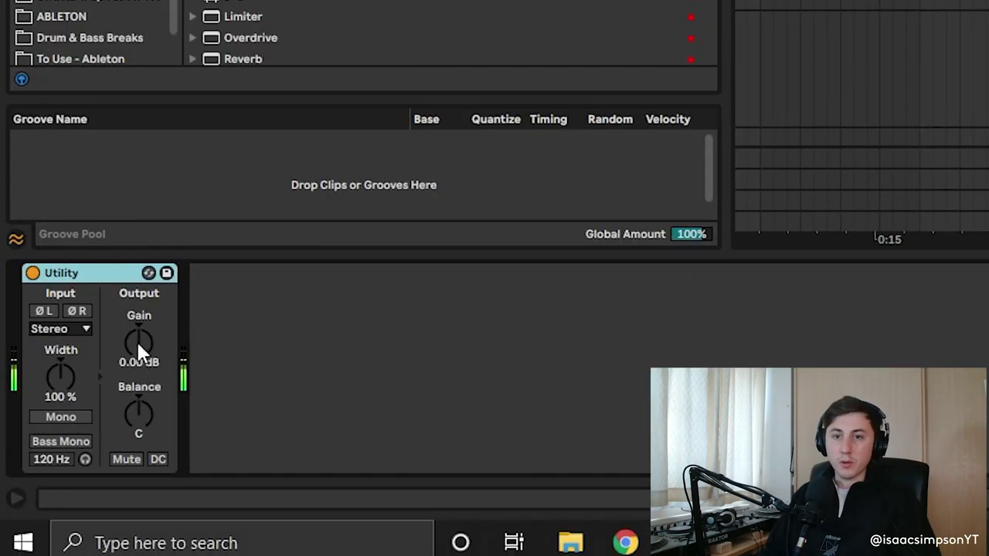
{"action": "right_click", "coordinate": [64, 451]}
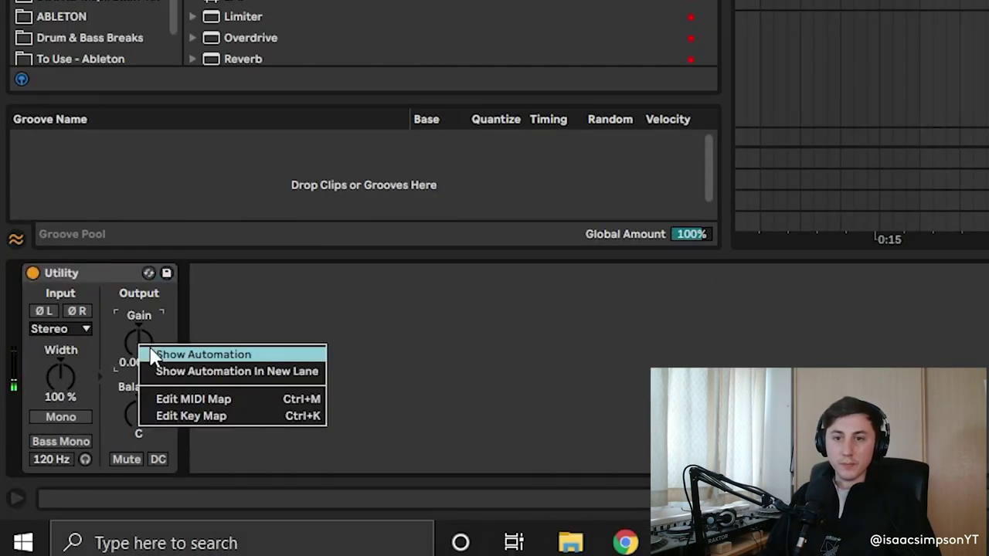
{"action": "left_click", "coordinate": [155, 354]}
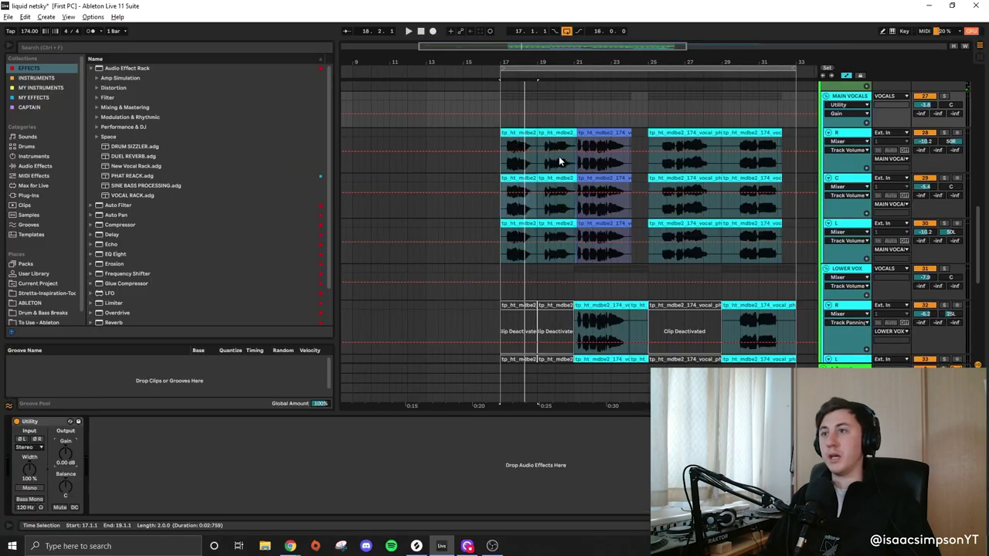
- Draw MAIN VOCALS Utility Gain automation at about -2.54 dB for bars 17–21 and -3.37 dB for bars 21–25
{"action": "scroll", "coordinate": [559, 158], "scroll_direction": "up", "scroll_amount": 4}
{"action": "scroll", "coordinate": [530, 183], "scroll_direction": "up", "scroll_amount": 2}
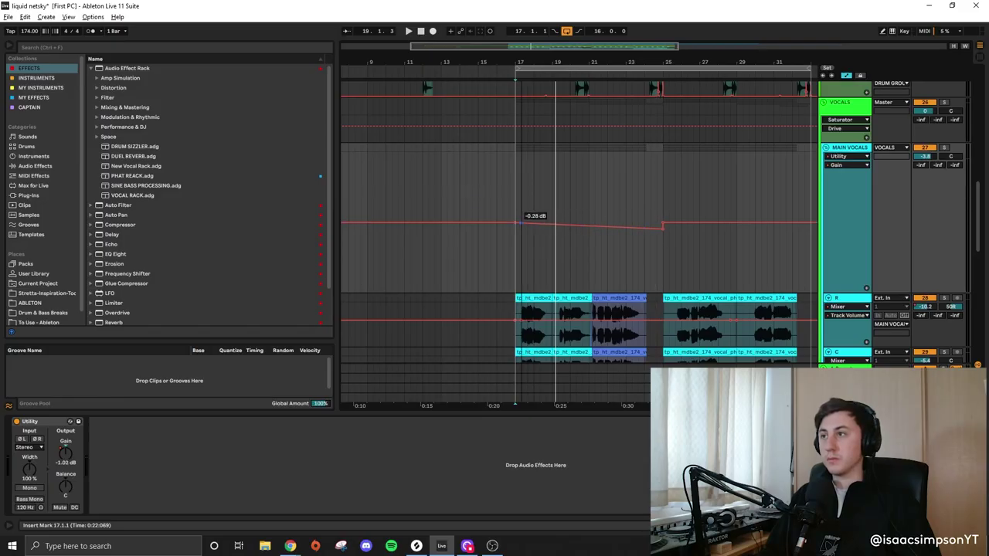
{"action": "left_click_drag", "start_coordinate": [515, 228], "coordinate": [515, 229]}
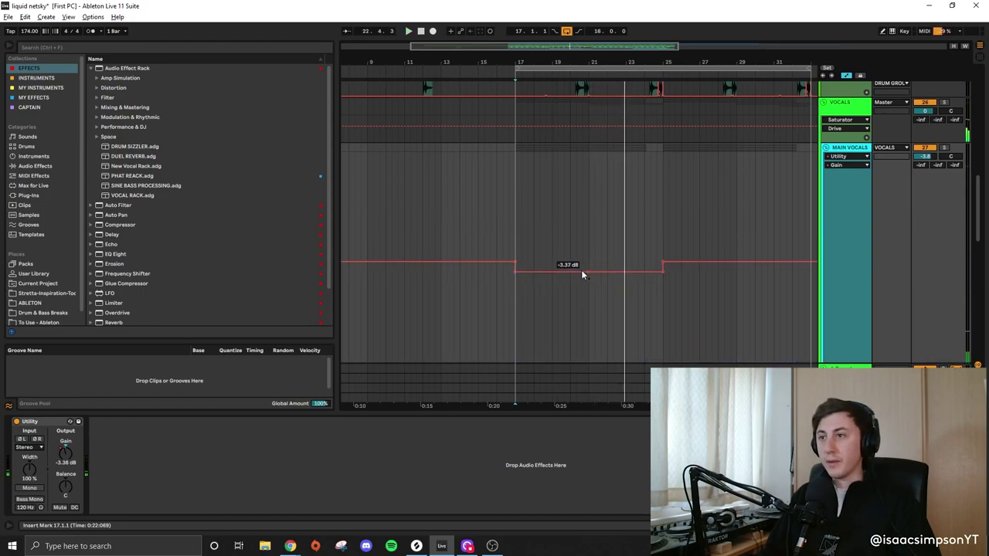
{"action": "left_click_drag", "start_coordinate": [589, 272], "coordinate": [588, 268]}
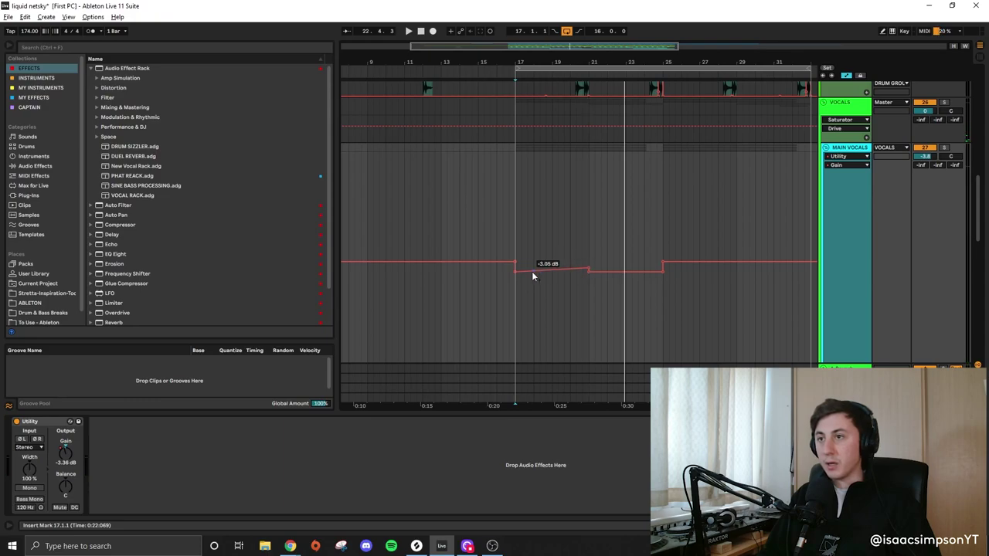
{"action": "left_click_drag", "start_coordinate": [516, 271], "coordinate": [515, 265]}
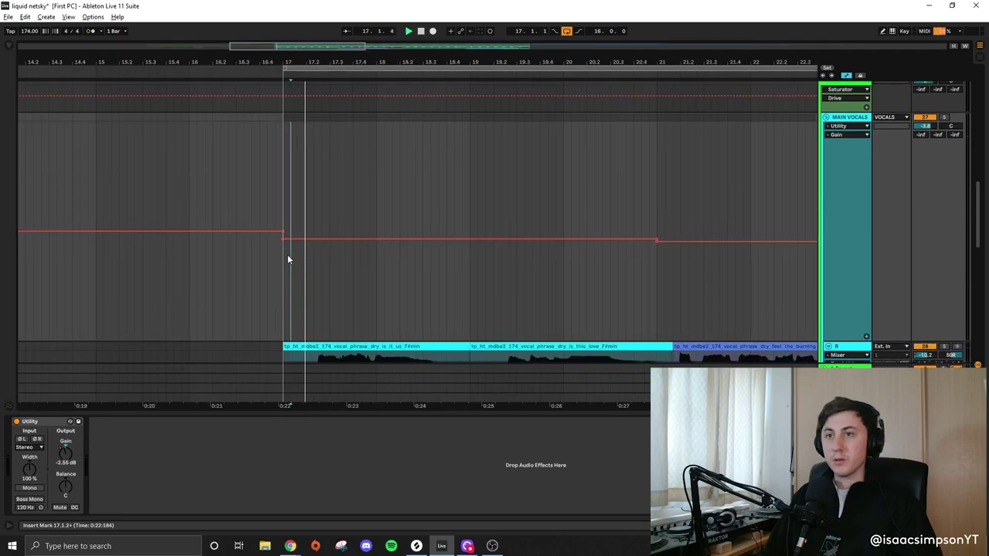
- Play from bar 17 and examine the MAIN VOCALS gain automation levels on either side of bar 21
{"action": "key", "text": "space"}
{"action": "key", "text": "space"}
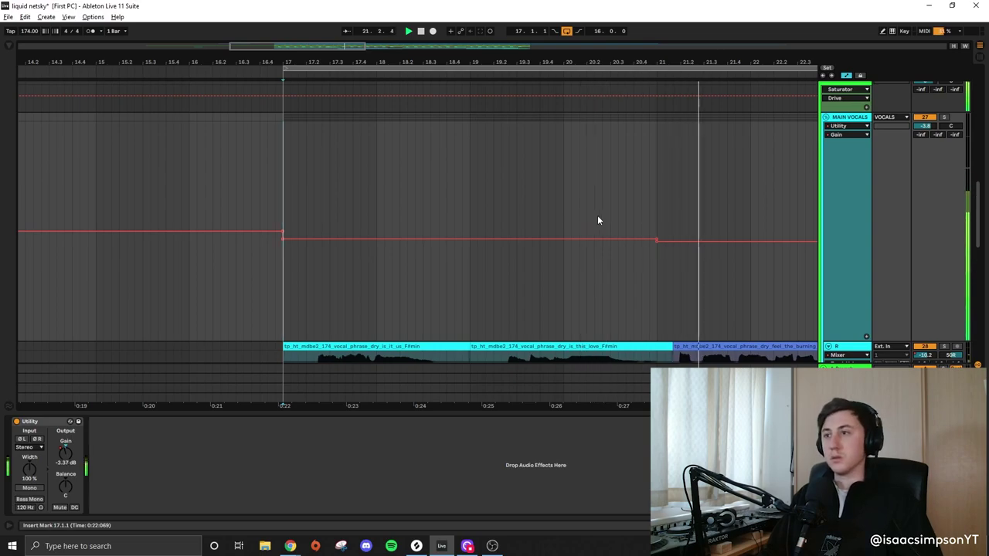
{"action": "scroll", "coordinate": [671, 246], "scroll_direction": "down", "scroll_amount": 2}
{"action": "scroll", "coordinate": [677, 246], "scroll_direction": "up", "scroll_amount": 2}
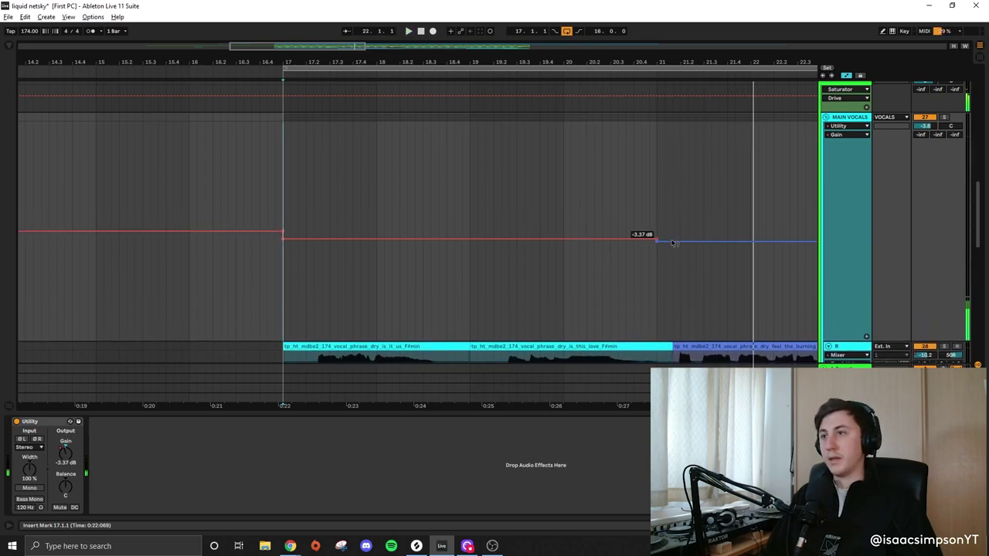
{"action": "scroll", "coordinate": [666, 251], "scroll_direction": "down", "scroll_amount": 5}
{"action": "scroll", "coordinate": [289, 251], "scroll_direction": "up", "scroll_amount": 10}
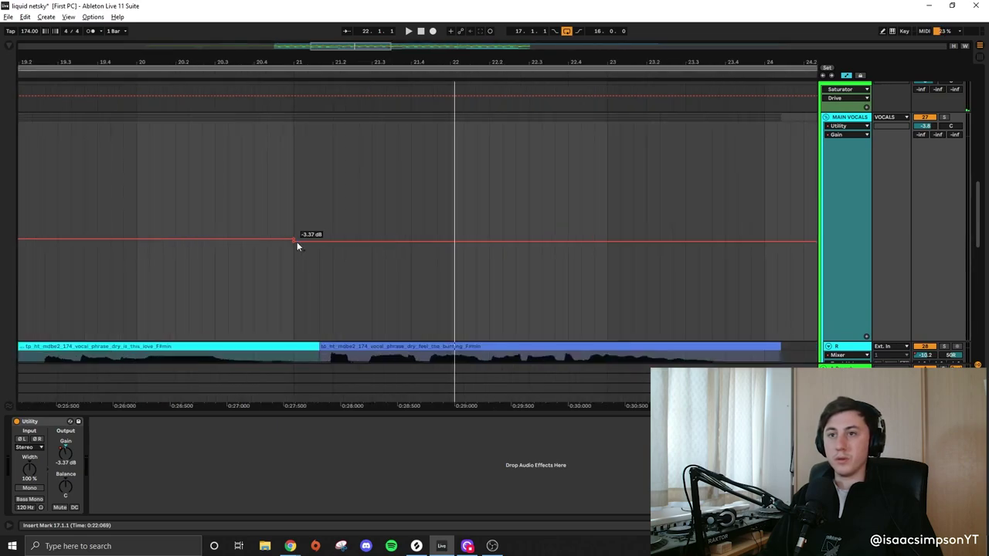
{"action": "left_click", "coordinate": [293, 244]}
{"action": "left_click", "coordinate": [293, 245]}
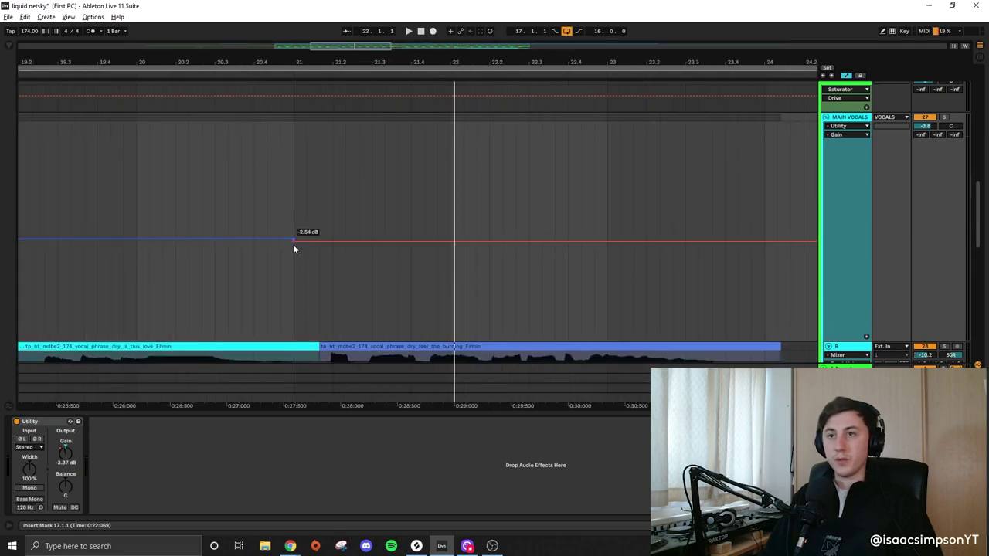
{"action": "scroll", "coordinate": [316, 254], "scroll_direction": "down", "scroll_amount": 1}
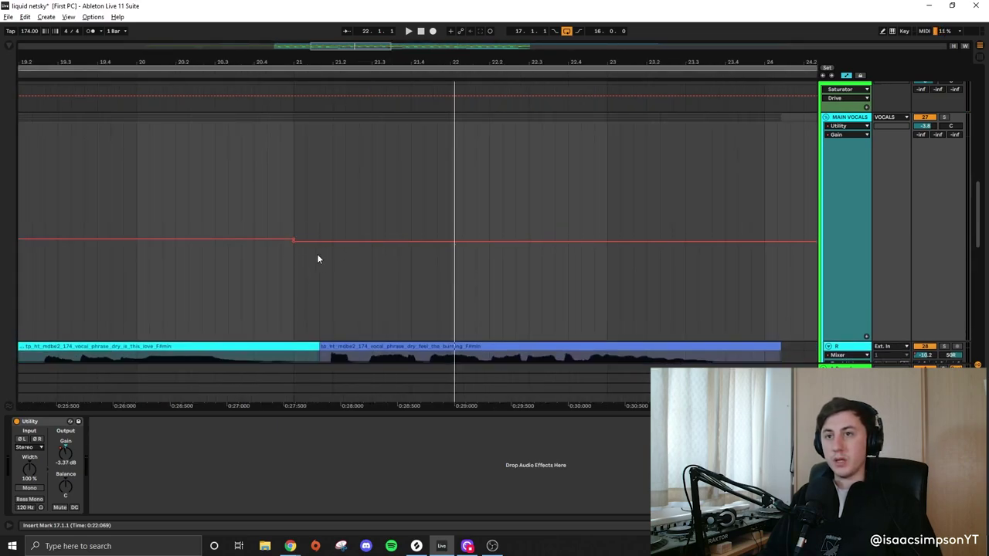
- Delete the leftover material before bar 17 and move the whole 16-bar arrangement to start at bar 33
{"action": "scroll", "coordinate": [317, 254], "scroll_direction": "down", "scroll_amount": 3, "text": "ctrl"}
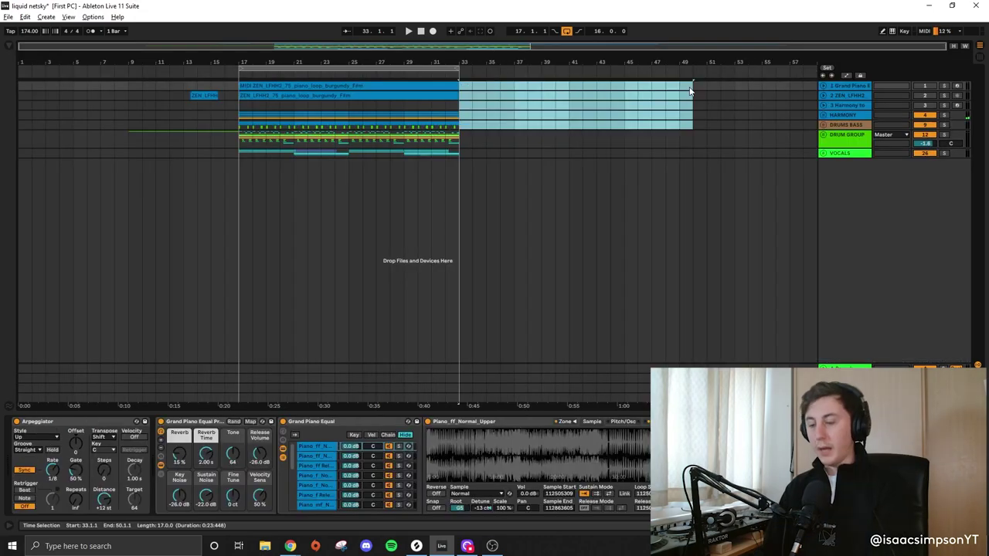
{"action": "left_click_drag", "start_coordinate": [128, 81], "coordinate": [237, 157]}
{"action": "key", "text": "Delete"}
{"action": "left_click_drag", "start_coordinate": [240, 83], "coordinate": [458, 154]}
{"action": "left_click", "coordinate": [567, 171]}
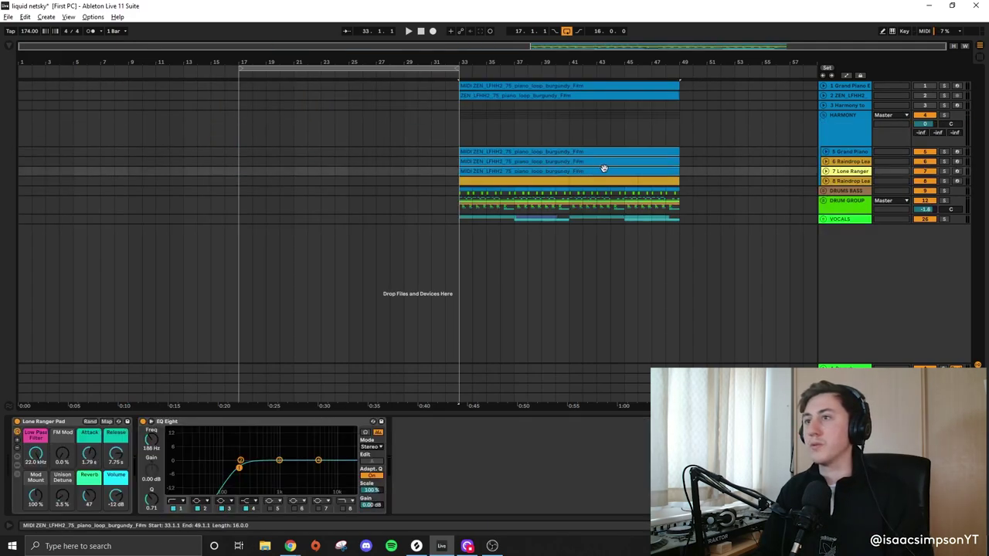
- Copy the piano and Lone Ranger clips to bars 17–33, with the intro piano on its own track named Piano no arpeg
{"action": "left_click_drag", "start_coordinate": [604, 168], "coordinate": [384, 170]}
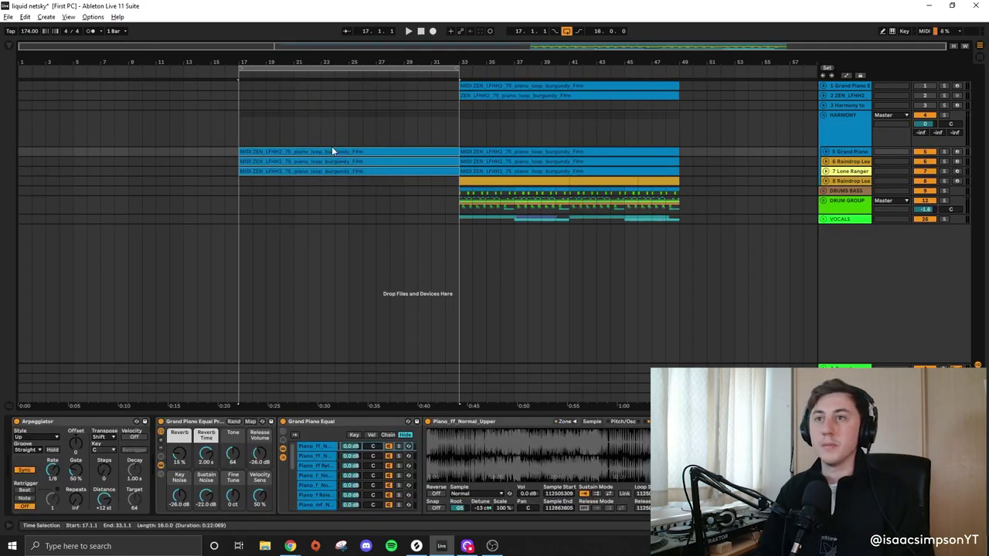
{"action": "left_click", "coordinate": [329, 150]}
{"action": "key", "text": "space"}
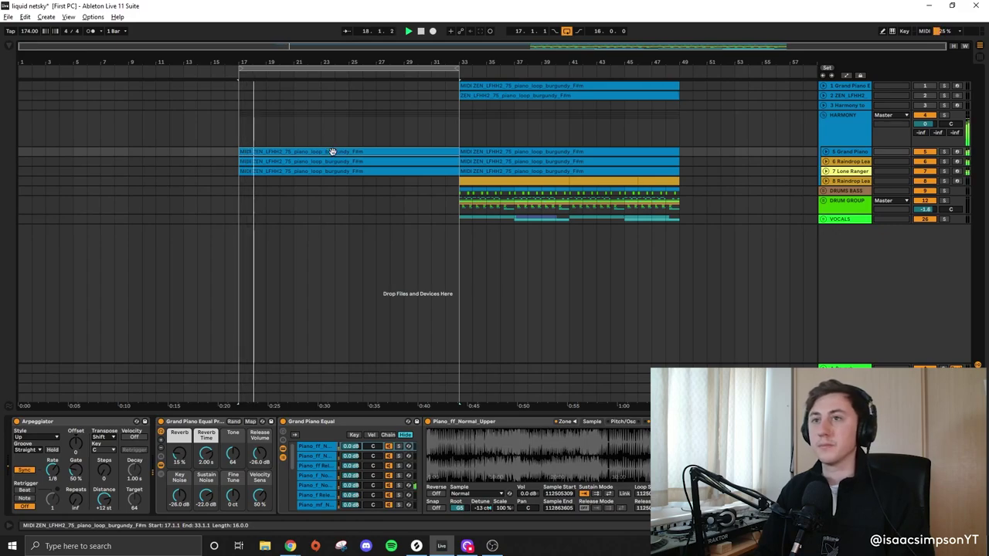
{"action": "left_click", "coordinate": [334, 155]}
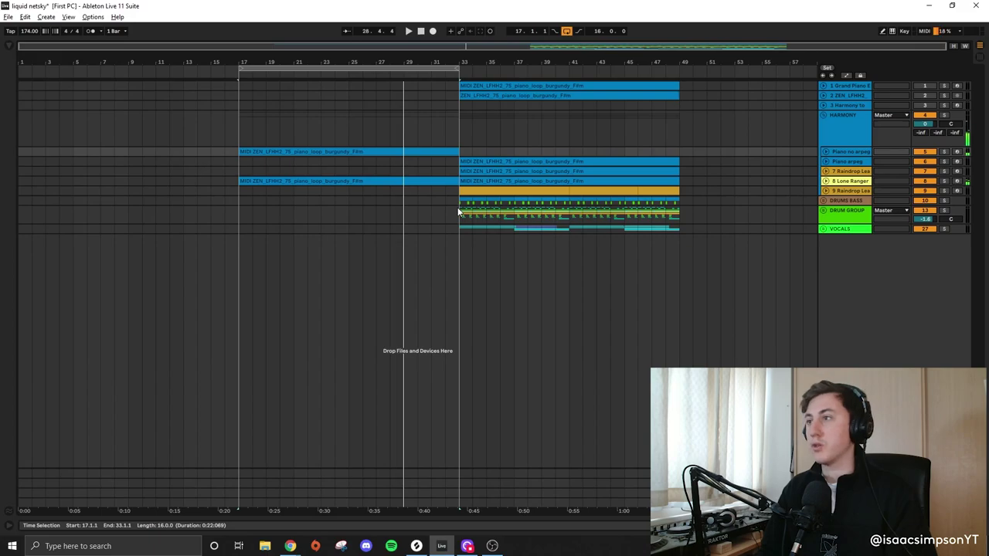
{"action": "key", "text": "space"}
- Copy the DRUM GROUP clips from bars 33–49 to bar 17 and clear the drum fills from the copied section
{"action": "left_click_drag", "start_coordinate": [458, 207], "coordinate": [681, 218]}
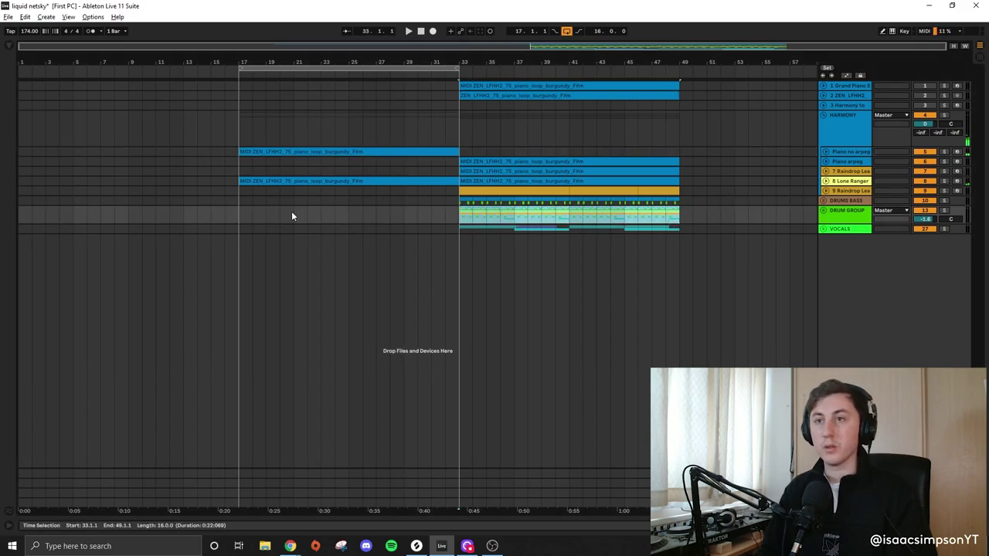
{"action": "left_click", "coordinate": [242, 212]}
{"action": "key", "text": "ctrl+v"}
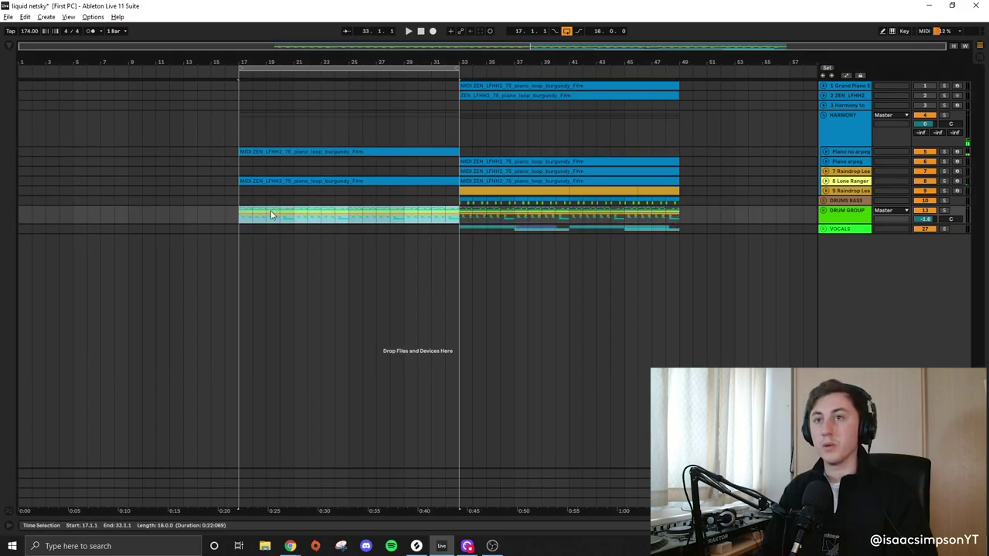
{"action": "left_click", "coordinate": [824, 210]}
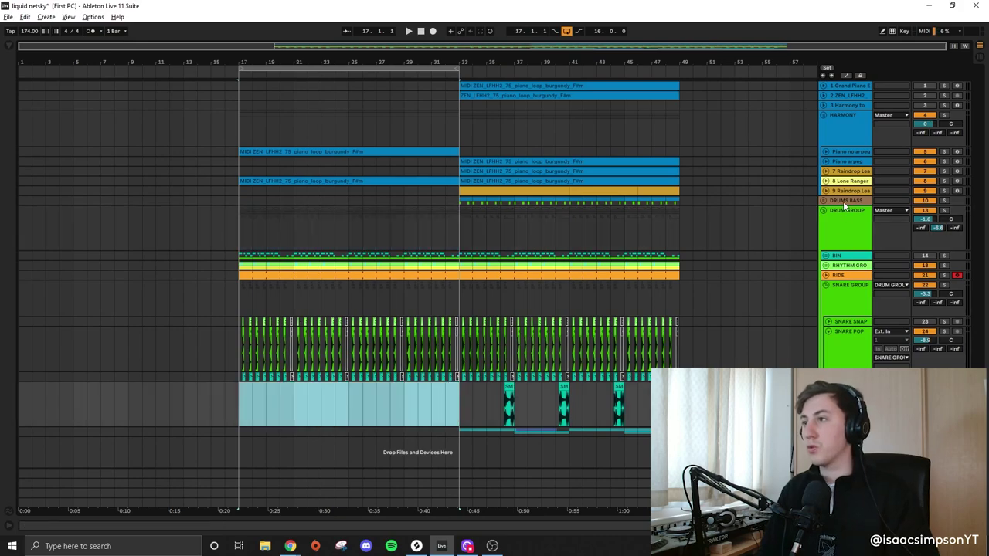
- Copy the kicks to bars 17–33 and put them on a duplicate kick track named INTRO KICK, leaving bars 33–49 on KICK
{"action": "left_click", "coordinate": [823, 201]}
{"action": "left_click_drag", "start_coordinate": [679, 294], "coordinate": [449, 297]}
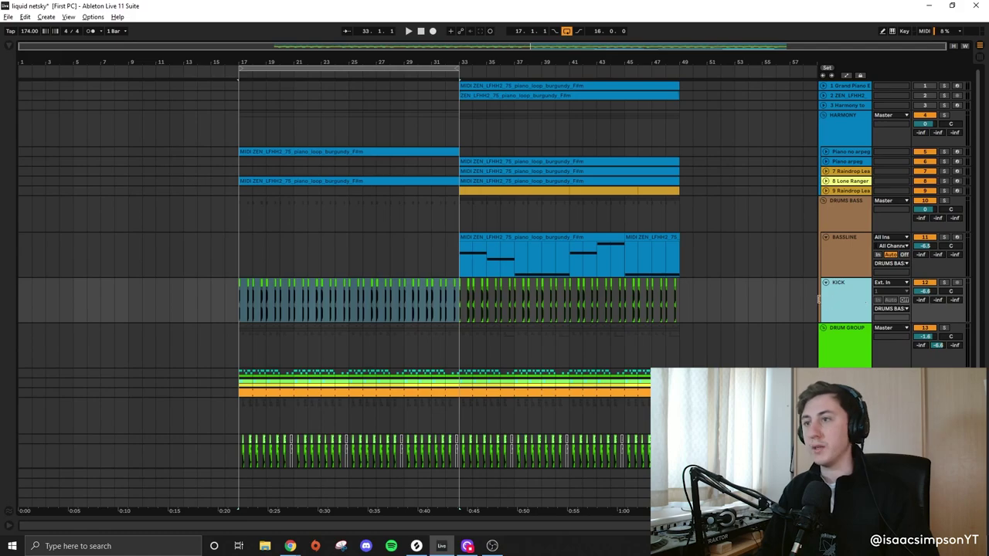
{"action": "key", "text": "ctrl+d"}
{"action": "left_click_drag", "start_coordinate": [231, 340], "coordinate": [705, 341]}
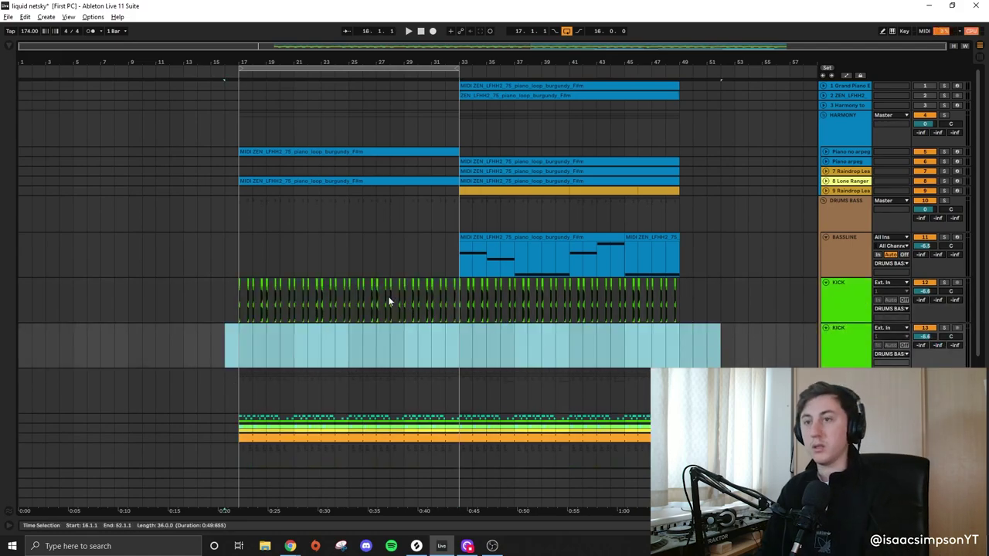
{"action": "left_click_drag", "start_coordinate": [237, 300], "coordinate": [455, 341]}
{"action": "left_click", "coordinate": [854, 348]}
{"action": "key", "text": "ctrl+r"}
{"action": "type", "text": "INTRO KICK"}
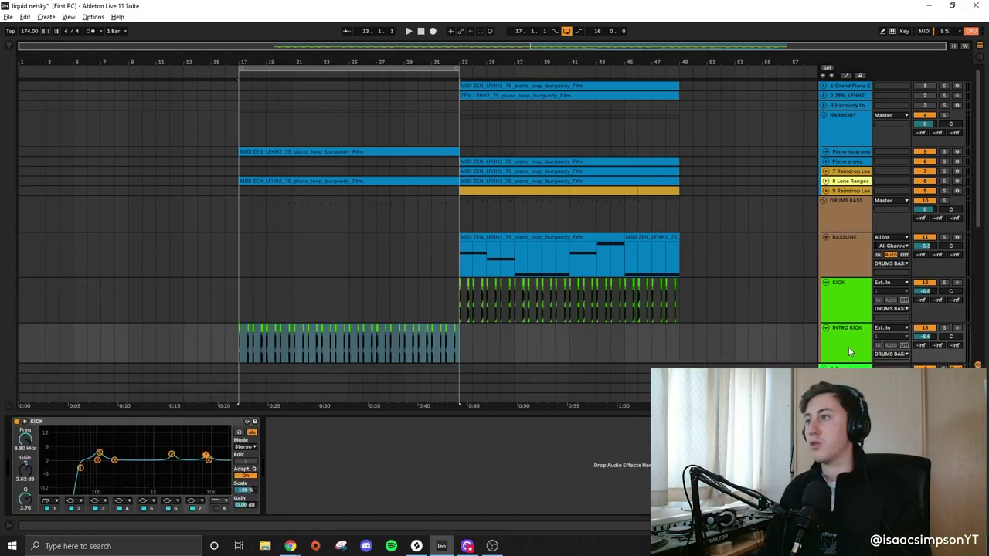
- Raise the low-cut band of INTRO KICK's EQ to about 102 Hz while the intro plays
{"action": "double_click", "coordinate": [848, 347]}
{"action": "key", "text": "ctrl+alt+b"}
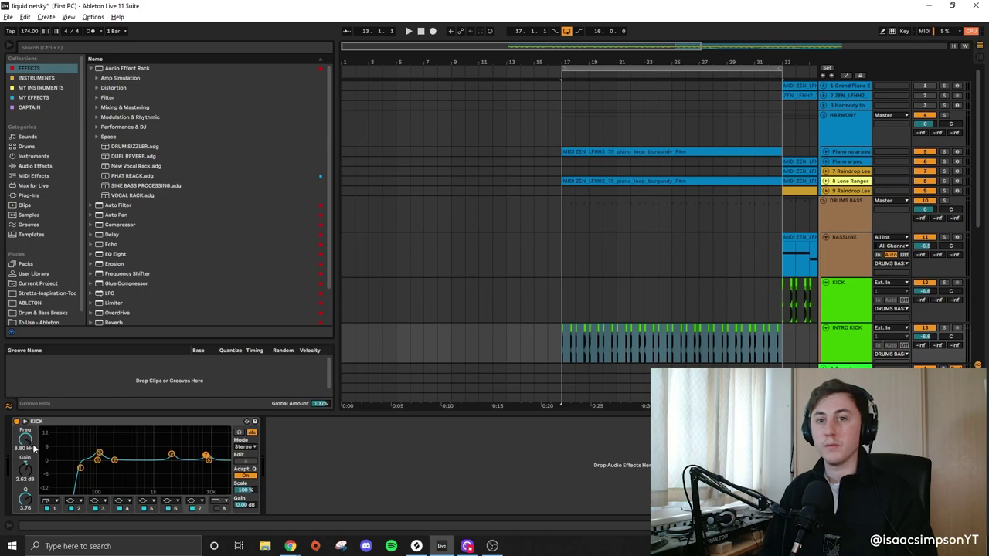
{"action": "left_click", "coordinate": [80, 468]}
{"action": "scroll", "coordinate": [741, 281], "scroll_direction": "down", "scroll_amount": 2}
{"action": "key", "text": "space"}
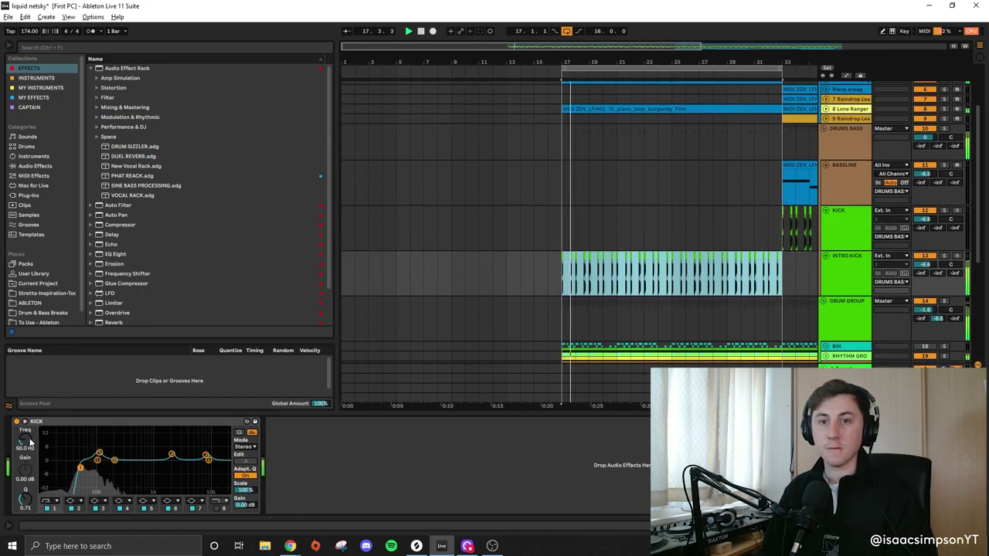
{"action": "left_click", "coordinate": [80, 468]}
{"action": "mouse_move", "coordinate": [23, 441]}
{"action": "left_mouse_down"}
{"action": "mouse_move", "coordinate": [23, 415]}
{"action": "mouse_move", "coordinate": [23, 428]}
{"action": "left_mouse_up"}
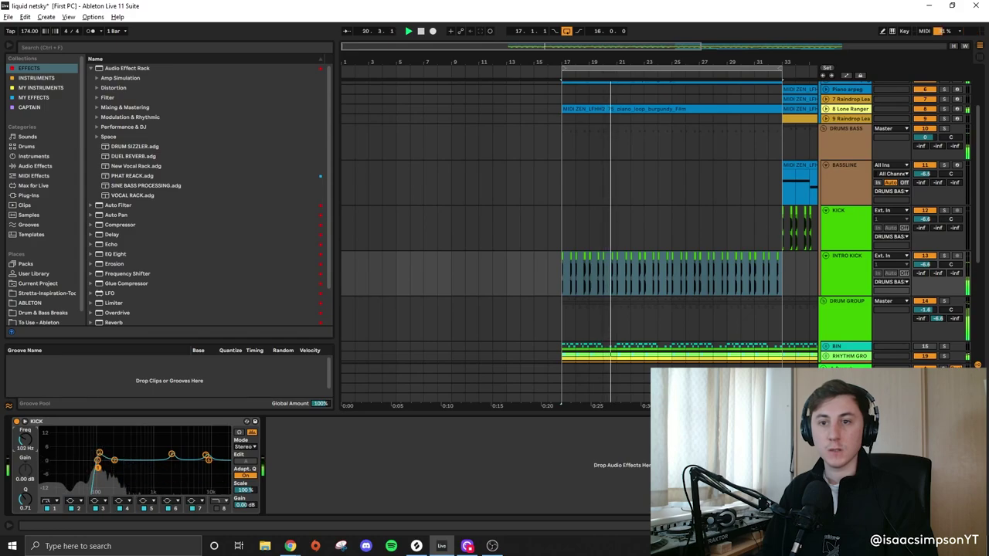
- Collapse the groups, move the main section from bar 33 to bar 49 and duplicate the intro harmony into bars 33–49
{"action": "left_click", "coordinate": [623, 92]}
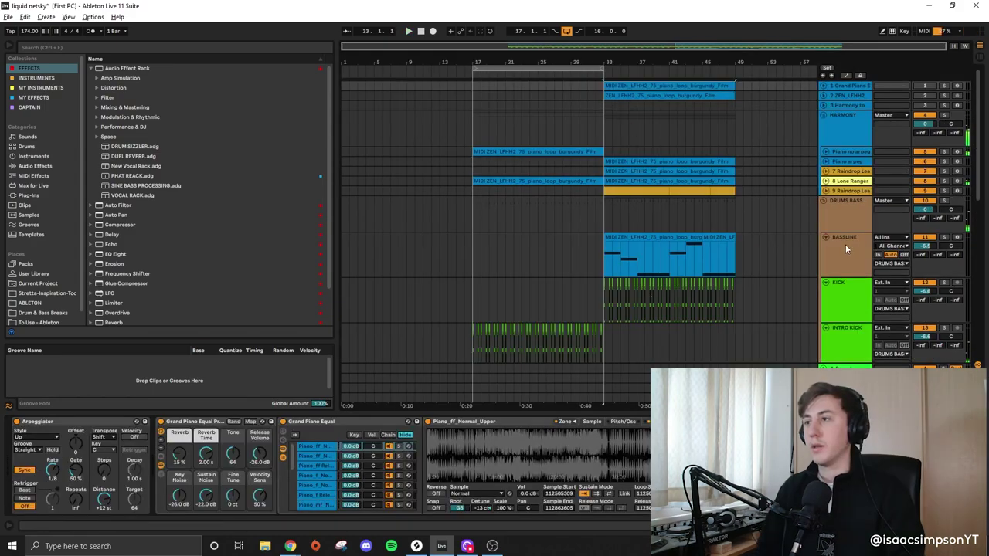
{"action": "left_click", "coordinate": [845, 244]}
{"action": "left_click", "coordinate": [824, 201], "text": "alt"}
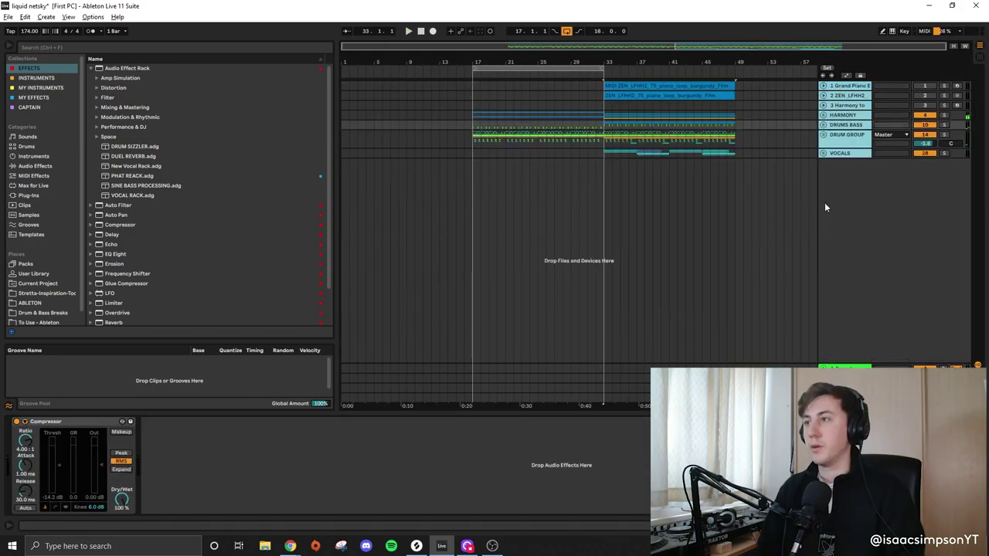
{"action": "left_click_drag", "start_coordinate": [607, 154], "coordinate": [754, 88]}
{"action": "left_click_drag", "start_coordinate": [599, 114], "coordinate": [474, 115]}
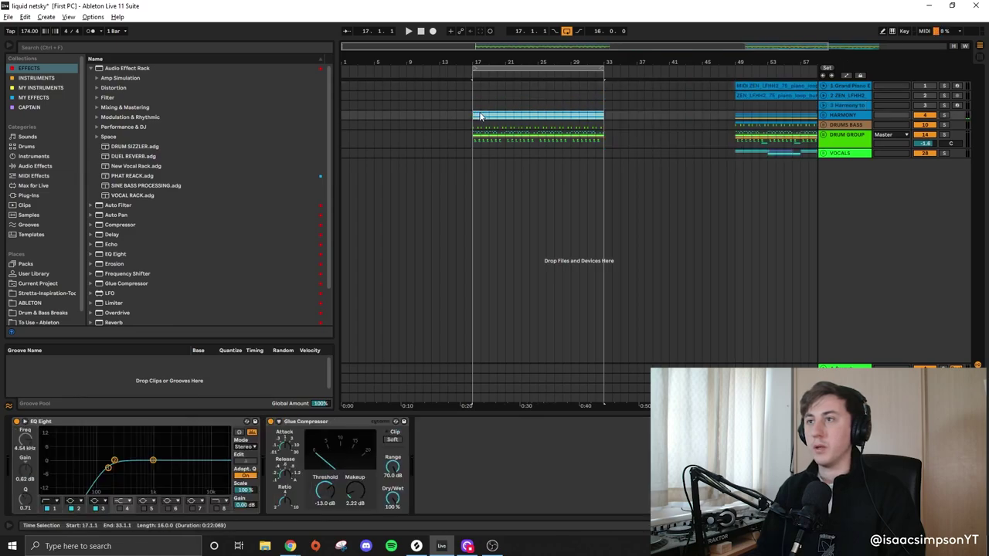
{"action": "key", "text": "ctrl+d"}
- Copy the MAIN VOCALS phrases from bars 57–65 to bar 33 in the R, C and L layers
{"action": "left_click", "coordinate": [824, 153]}
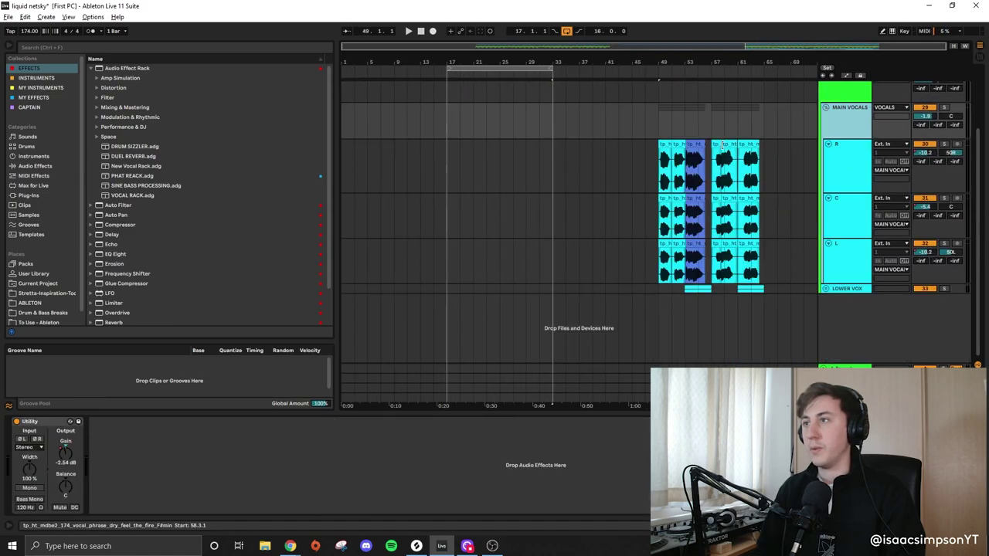
{"action": "left_click", "coordinate": [754, 243]}
{"action": "left_click_drag", "start_coordinate": [755, 243], "coordinate": [604, 255]}
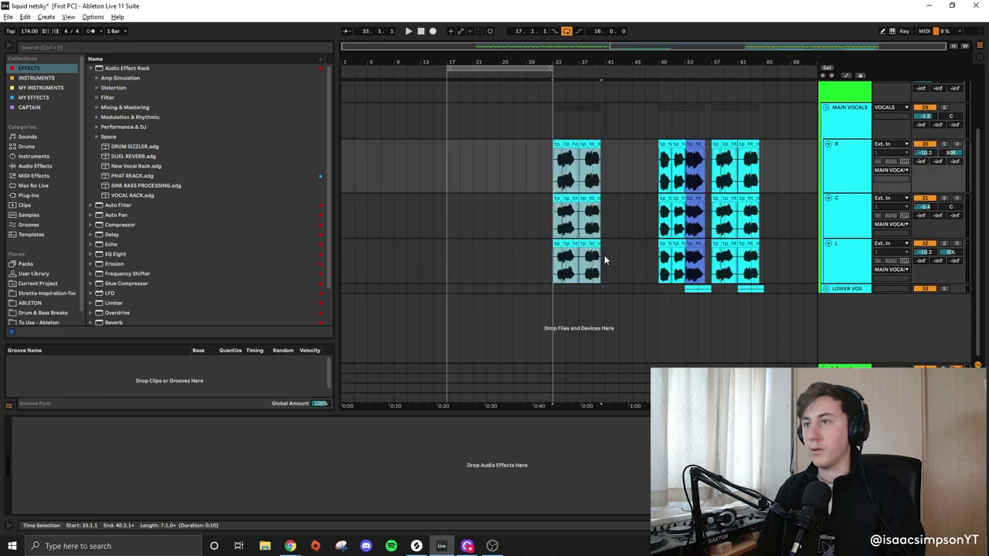
{"action": "left_click_drag", "start_coordinate": [587, 160], "coordinate": [601, 160]}
- Copy the last four bars of the intro drums, bars 29–33, to bar 45 to lead into the main section
{"action": "scroll", "coordinate": [601, 163], "scroll_direction": "up", "scroll_amount": 4}
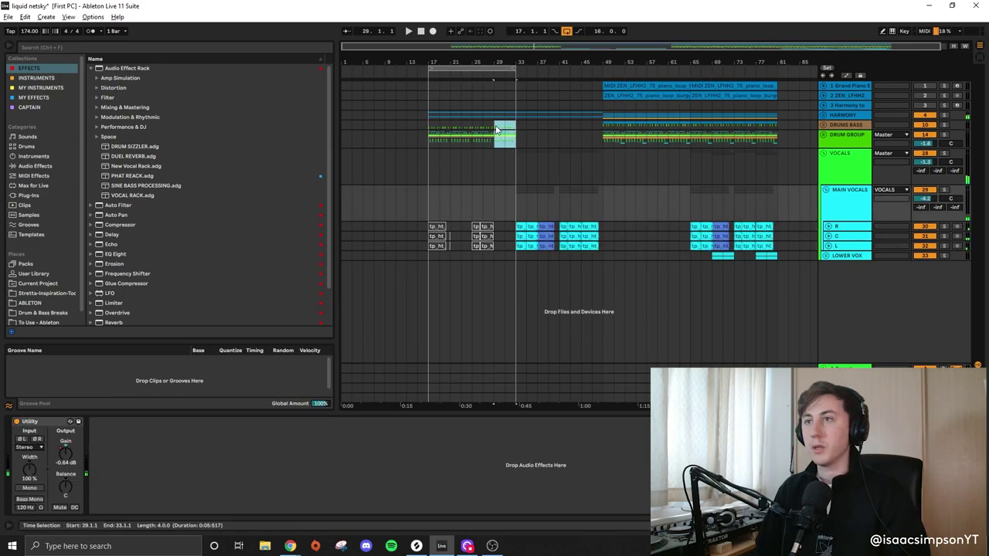
{"action": "left_click", "coordinate": [581, 142]}
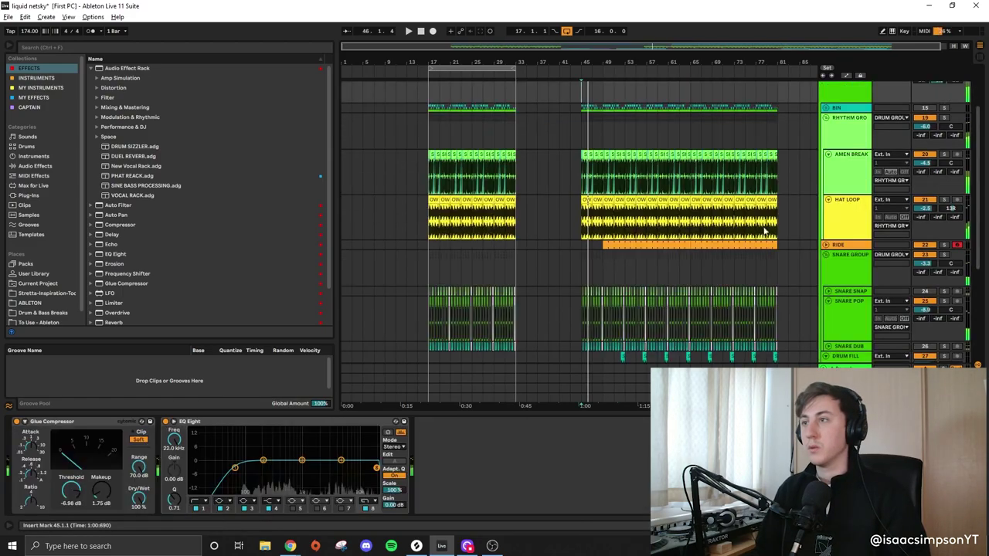
- Add an Auto Filter after the EQ Eight on DRUM GROUP, open its low-pass cutoff to 19.9 kHz and show the cutoff automation
{"action": "scroll", "coordinate": [763, 230], "scroll_direction": "up", "scroll_amount": 2}
{"action": "left_click", "coordinate": [847, 150]}
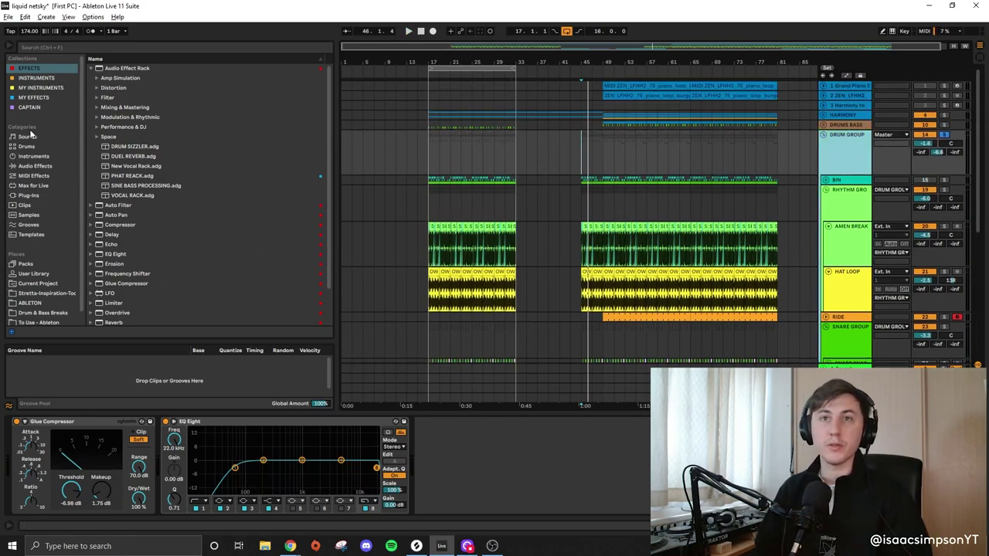
{"action": "left_click", "coordinate": [34, 98]}
{"action": "left_click", "coordinate": [36, 88]}
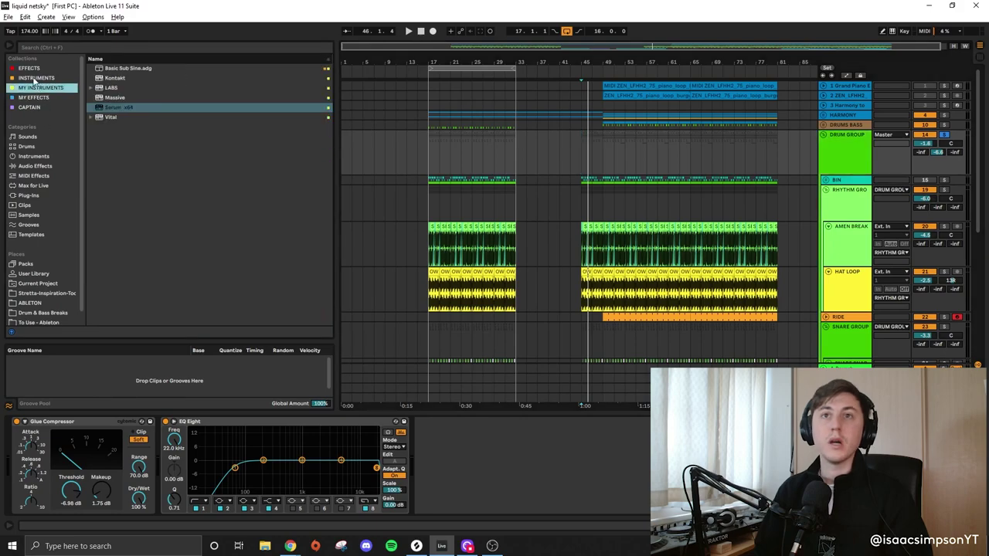
{"action": "left_click", "coordinate": [31, 68]}
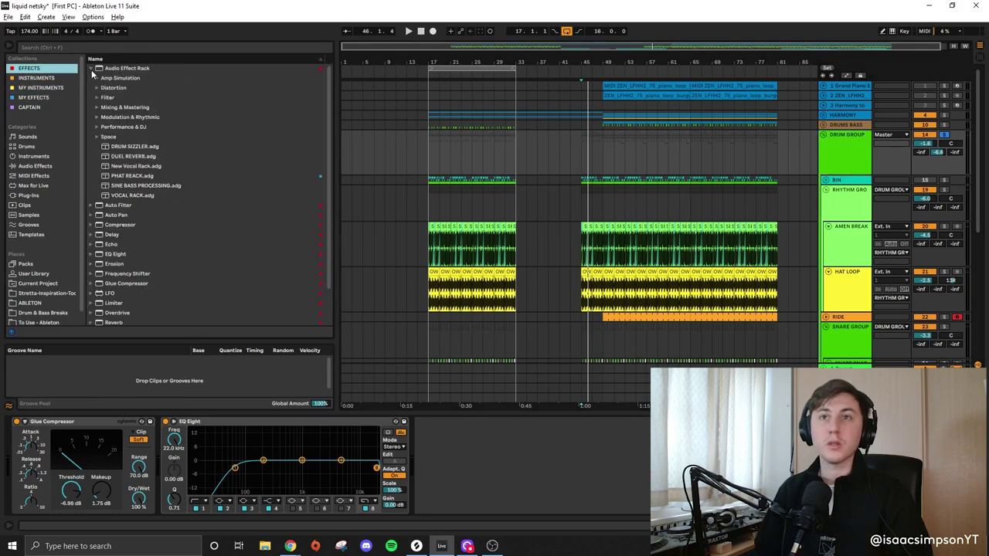
{"action": "scroll", "coordinate": [109, 199], "scroll_direction": "down", "scroll_amount": 2}
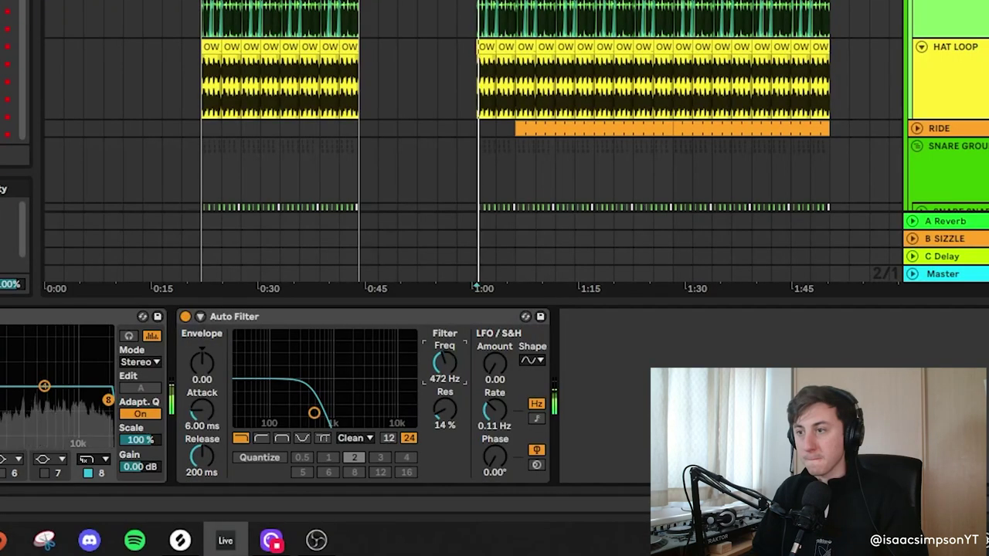
{"action": "left_click_drag", "start_coordinate": [564, 449], "coordinate": [563, 387]}
{"action": "right_click", "coordinate": [562, 449]}
{"action": "left_click", "coordinate": [578, 452]}
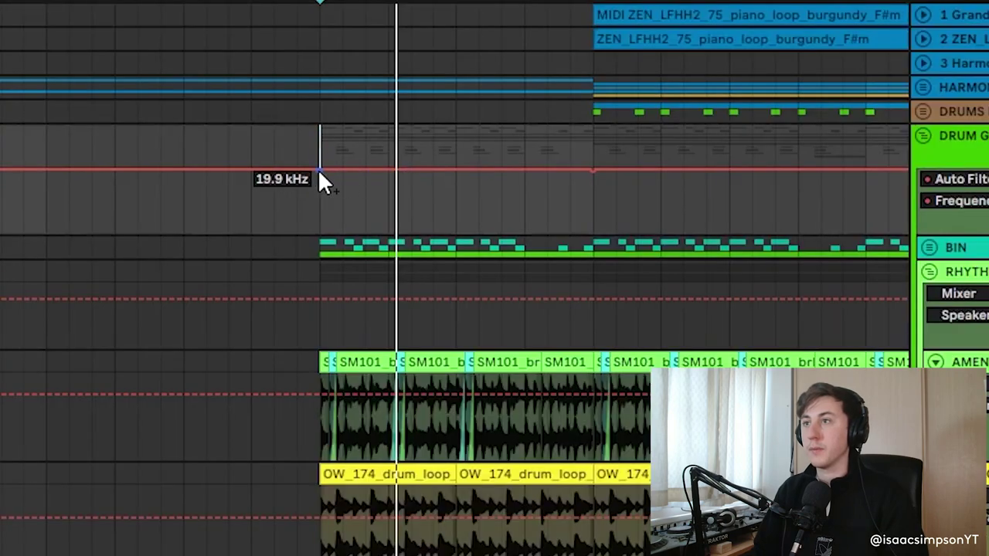
- Draw a rising cutoff ramp on DRUM GROUP's Auto Filter from bar 45 to bar 49, keeping the filter open before bar 45
{"action": "left_click_drag", "start_coordinate": [580, 147], "coordinate": [579, 166]}
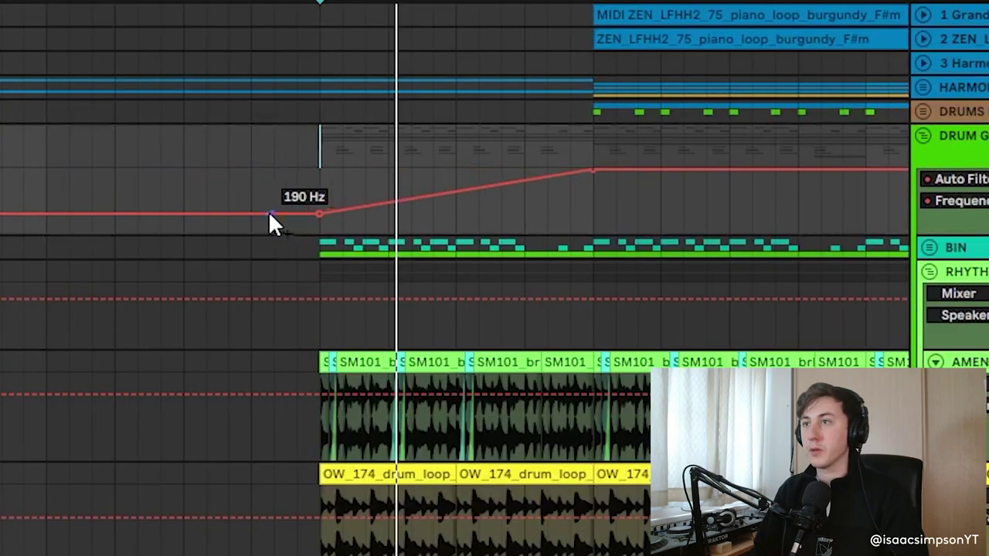
{"action": "left_click_drag", "start_coordinate": [270, 213], "coordinate": [270, 169]}
{"action": "left_click_drag", "start_coordinate": [319, 213], "coordinate": [318, 200]}
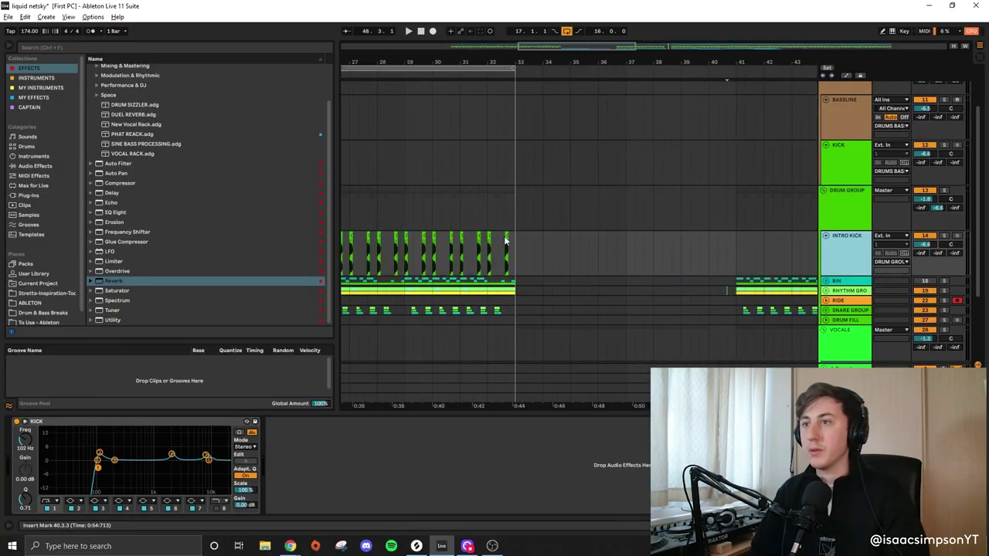
- Copy INTRO KICK's last hit from bar 32 to bar 41, repeat it as a build-up towards bar 48 and fold the track
{"action": "left_click_drag", "start_coordinate": [507, 236], "coordinate": [737, 250]}
{"action": "left_click_drag", "start_coordinate": [737, 251], "coordinate": [630, 252]}
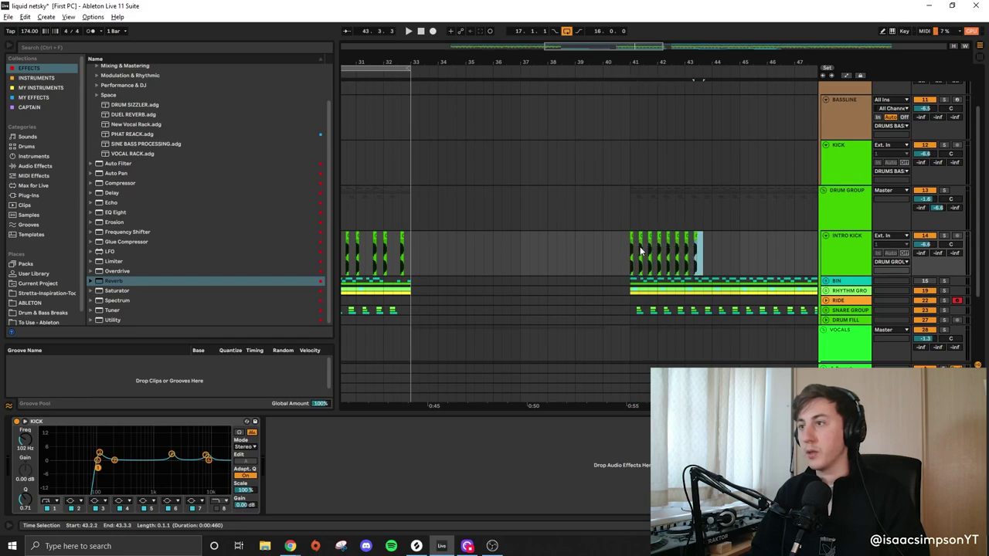
{"action": "key", "text": "ctrl+d"}
{"action": "key", "text": "ctrl+d"}
{"action": "key", "text": "ctrl+d"}
{"action": "key", "text": "ctrl+d"}
{"action": "key", "text": "ctrl+d"}
{"action": "key", "text": "ctrl+d"}
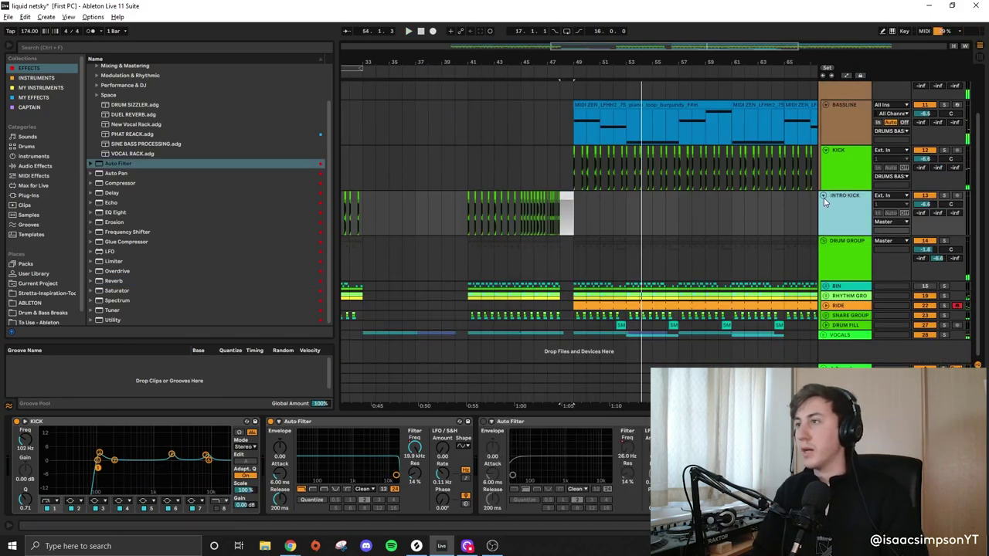
{"action": "left_click", "coordinate": [823, 196]}
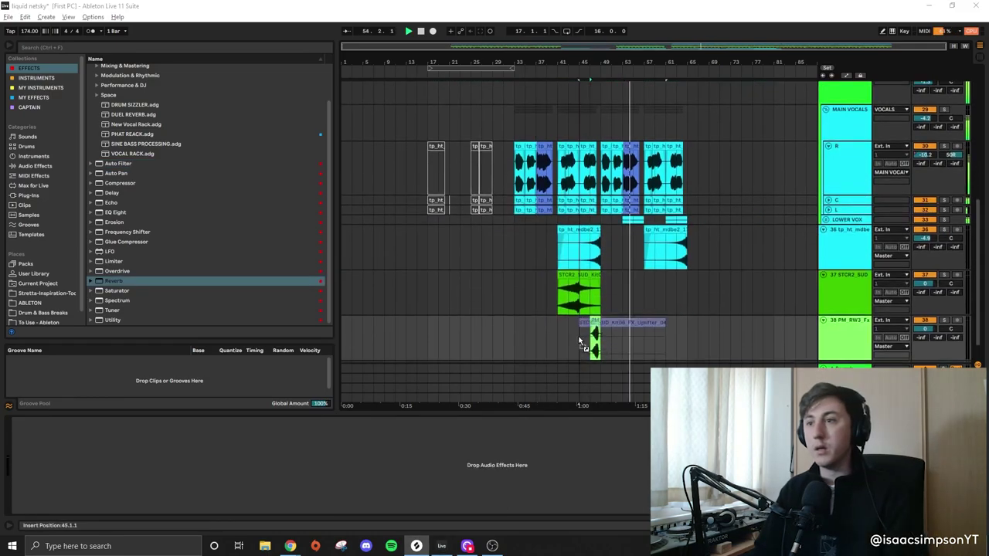
- Add a Utility to the Master track and show the automation of its gain
{"action": "scroll", "coordinate": [626, 265], "scroll_direction": "down", "scroll_amount": 3}
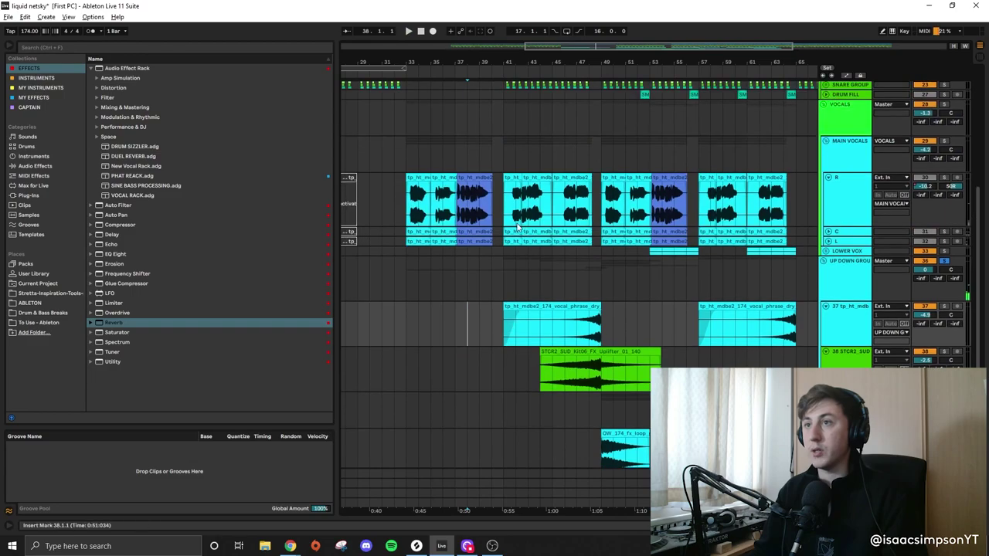
{"action": "scroll", "coordinate": [508, 222], "scroll_direction": "up", "scroll_amount": 3}
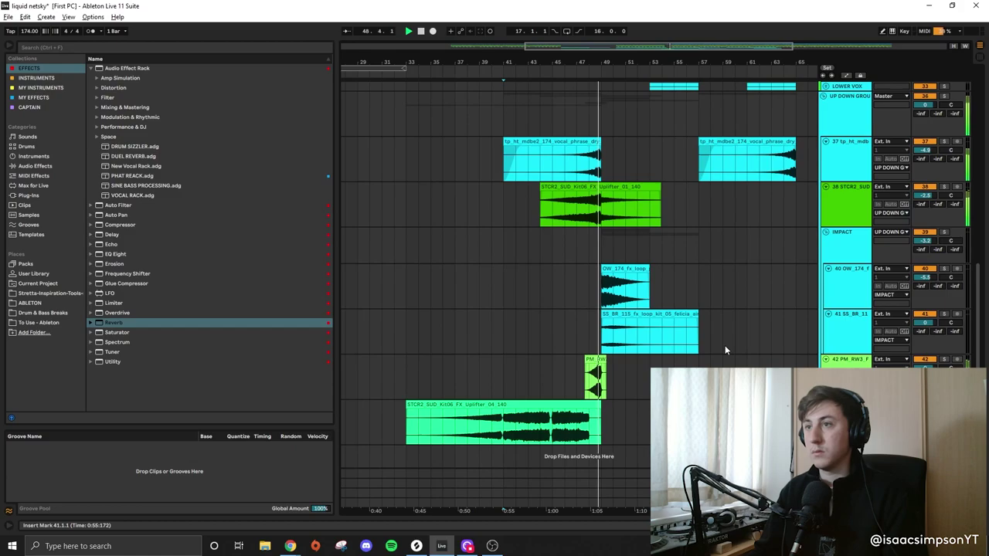
{"action": "scroll", "coordinate": [725, 345], "scroll_direction": "up", "scroll_amount": 10}
{"action": "key", "text": "shift+Tab"}
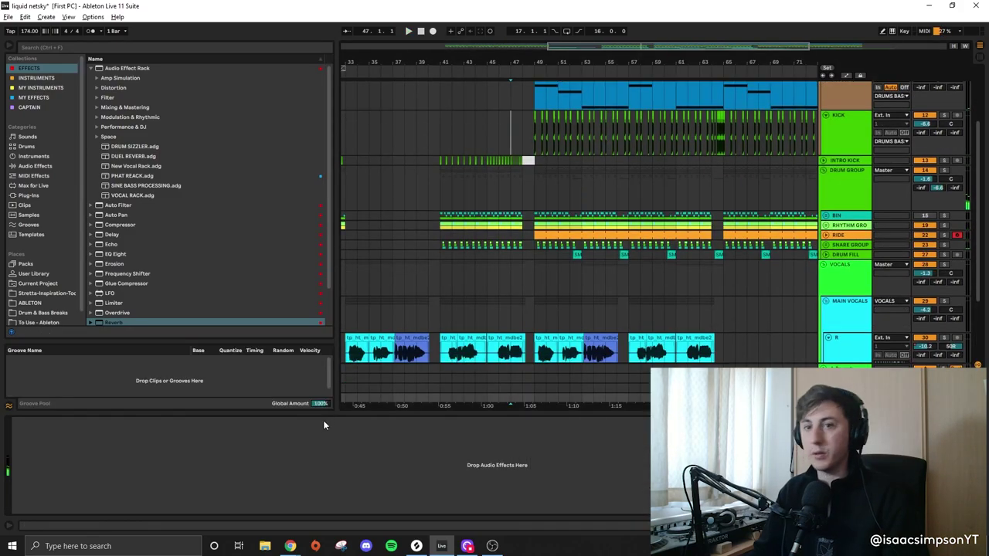
{"action": "scroll", "coordinate": [74, 298], "scroll_direction": "down", "scroll_amount": 1}
{"action": "scroll", "coordinate": [118, 271], "scroll_direction": "down", "scroll_amount": 2}
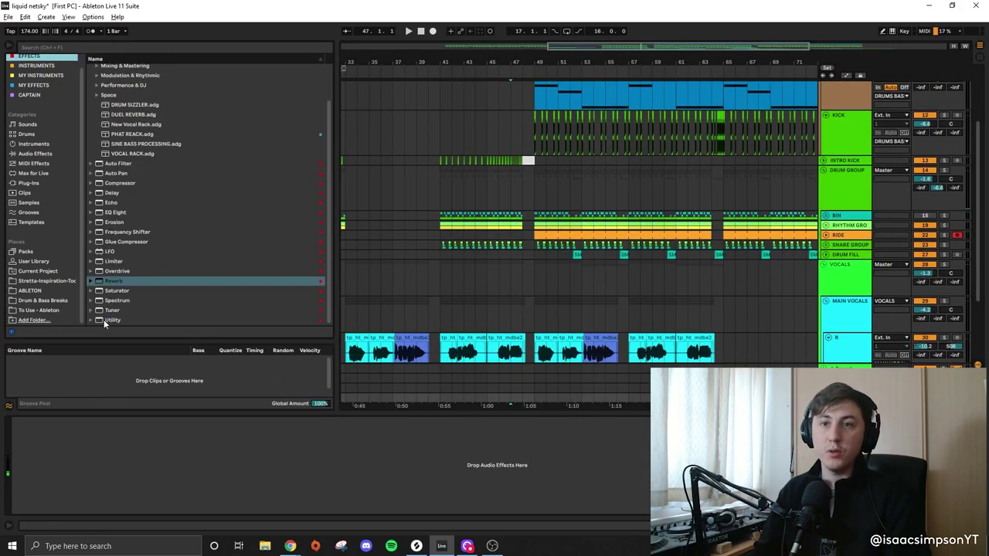
{"action": "left_click_drag", "start_coordinate": [103, 322], "coordinate": [304, 479]}
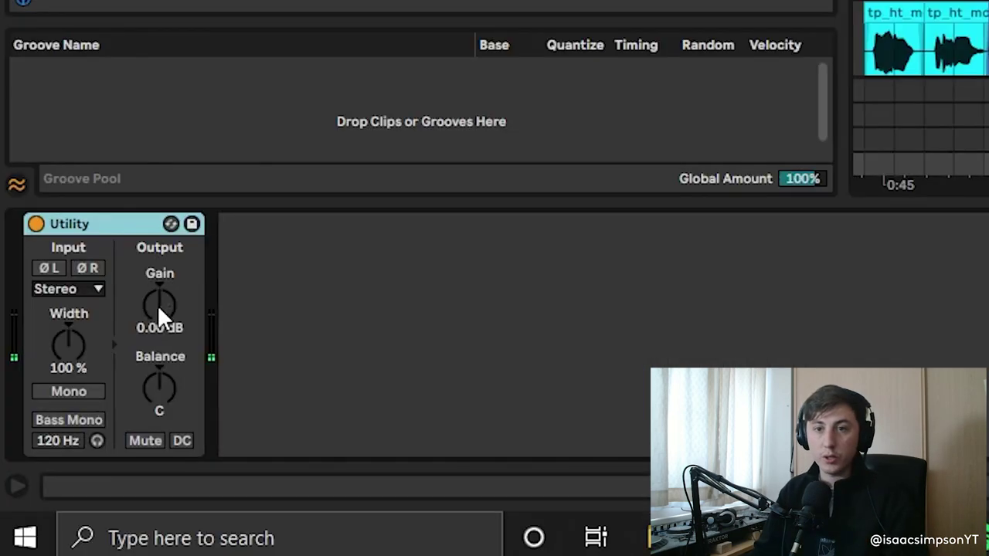
{"action": "right_click", "coordinate": [65, 455]}
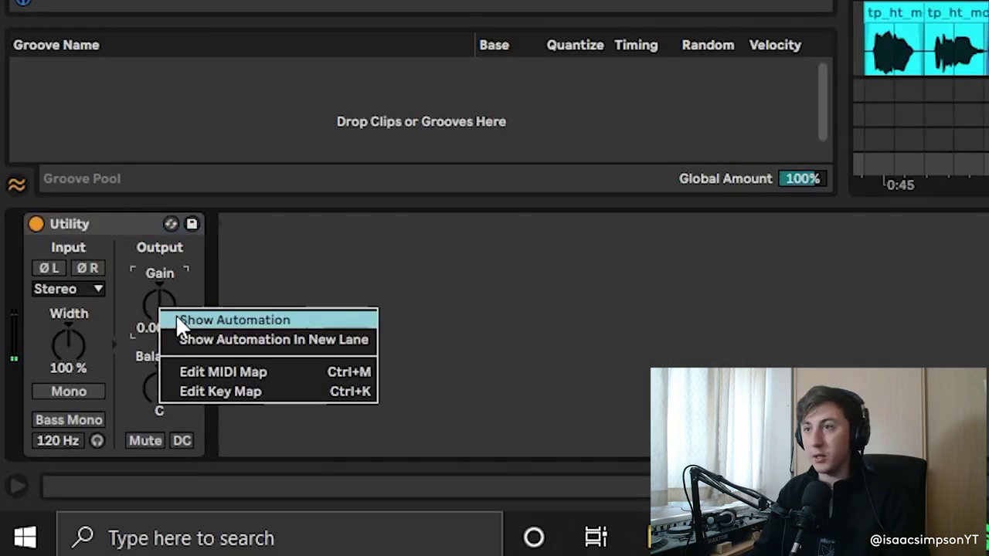
{"action": "left_click", "coordinate": [175, 319]}
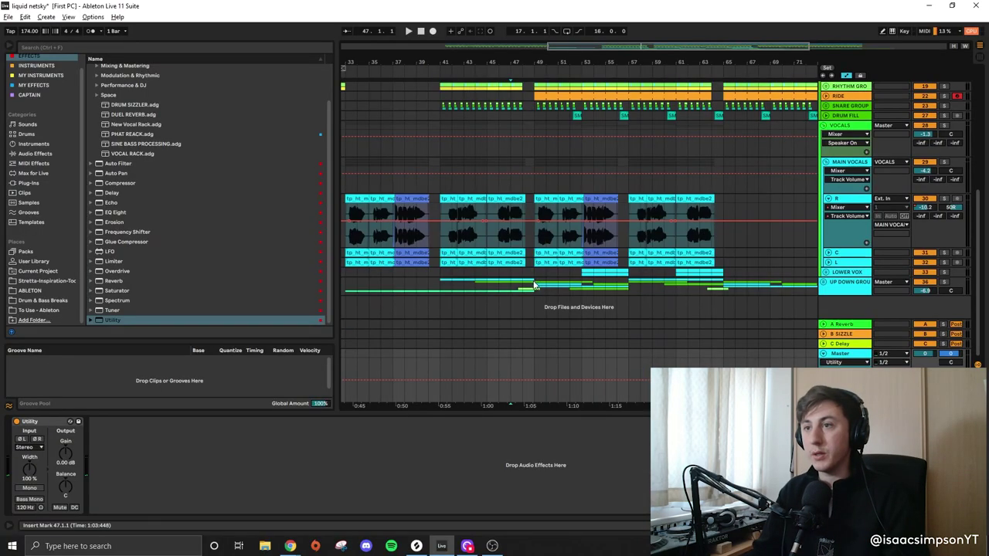
- Automate the Master's Utility gain to fall from bar 41 to about -5 dB at bar 49, with 0 dB restored at the drop, and play it
{"action": "left_click", "coordinate": [441, 380]}
{"action": "left_click_drag", "start_coordinate": [522, 380], "coordinate": [534, 383]}
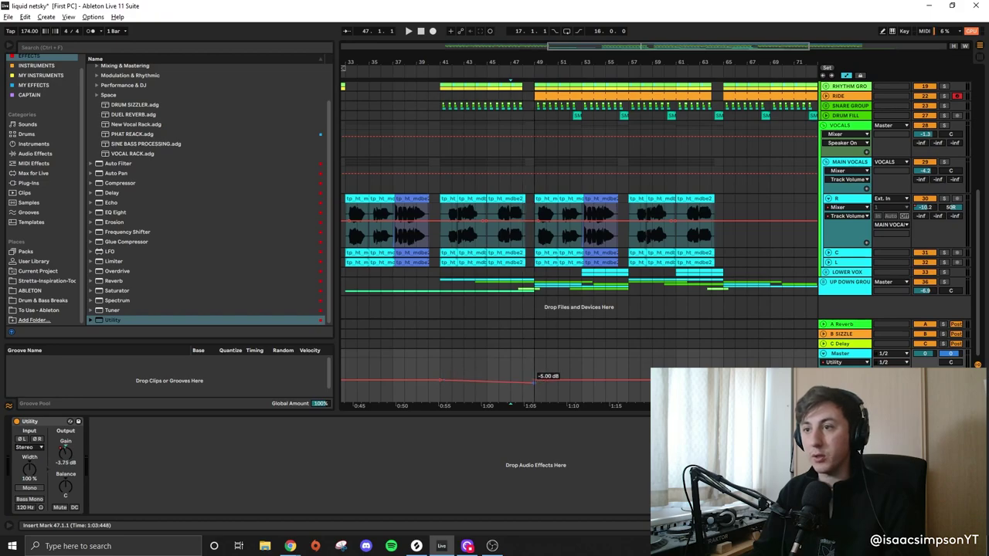
{"action": "scroll", "coordinate": [604, 377], "scroll_direction": "up", "scroll_amount": 4}
{"action": "left_click", "coordinate": [414, 255]}
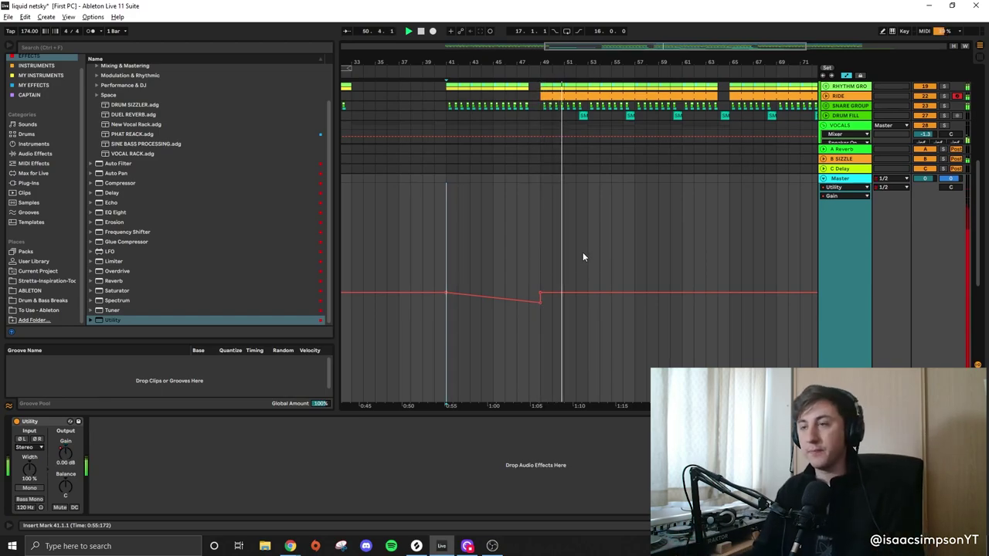
{"action": "key", "text": "Tab"}
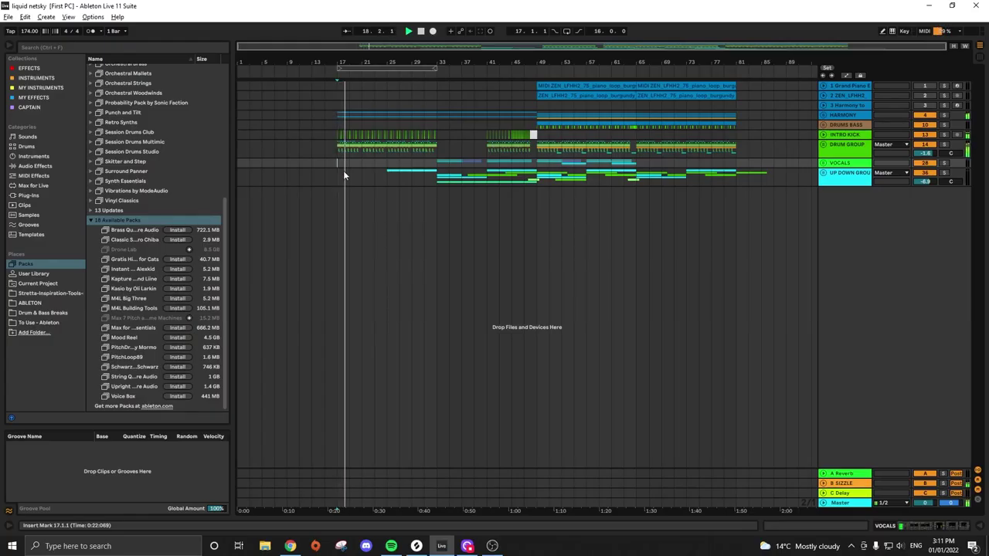
- Unfold the UP DOWN, VOCALS and LOWER VOX groups and fold their individual tracks to compact lanes
{"action": "left_click", "coordinate": [824, 173]}
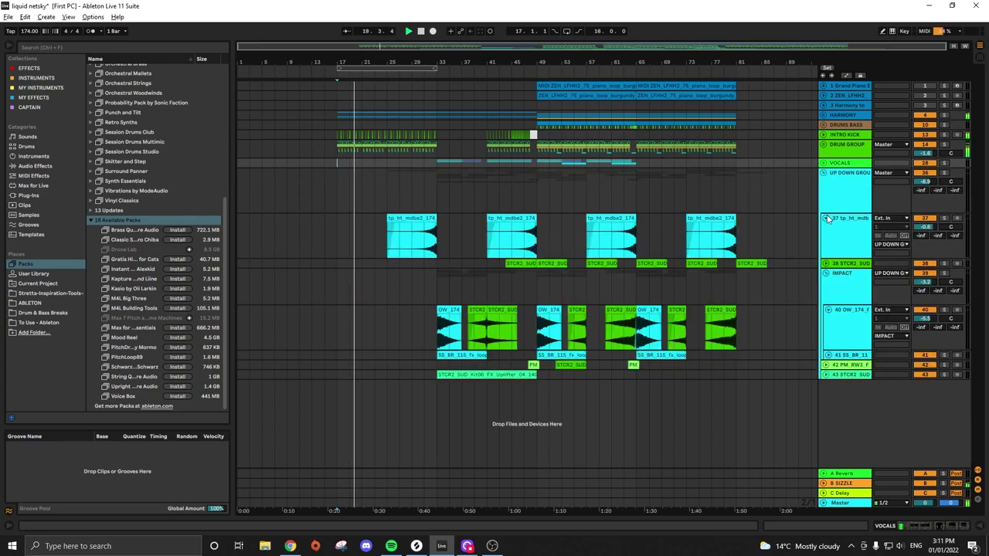
{"action": "left_click", "coordinate": [826, 218]}
{"action": "left_click", "coordinate": [828, 275]}
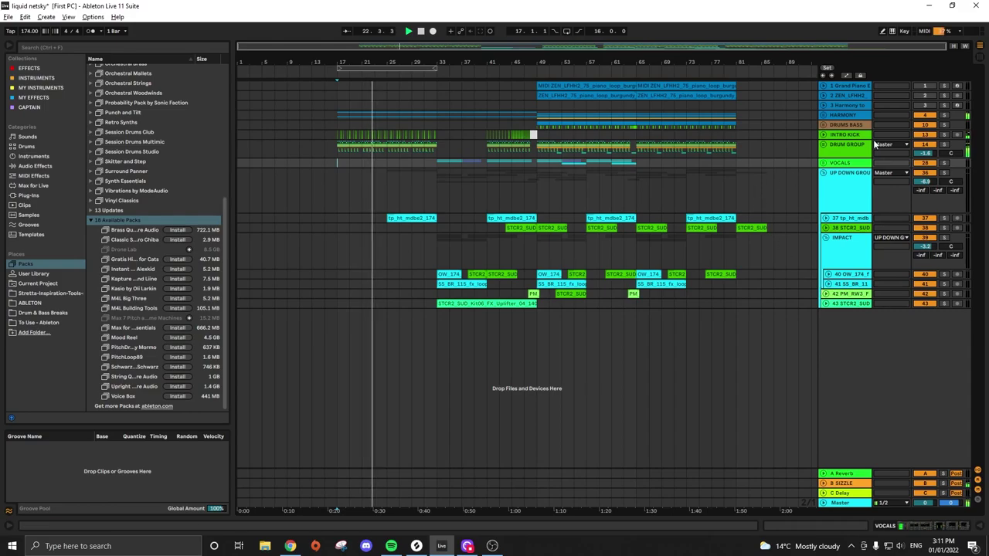
{"action": "left_click", "coordinate": [825, 164]}
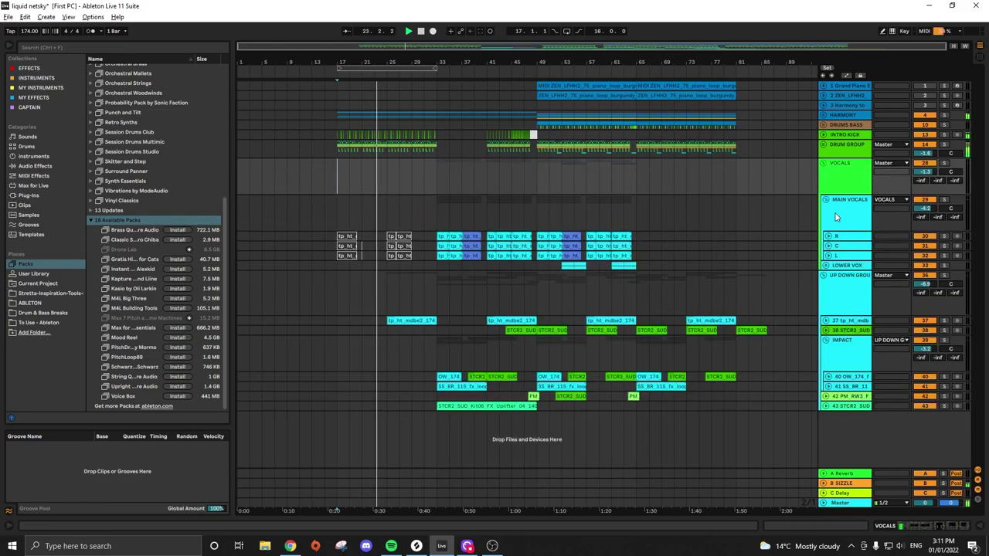
{"action": "left_click", "coordinate": [826, 266]}
{"action": "left_click", "coordinate": [827, 302]}
{"action": "left_click", "coordinate": [828, 312]}
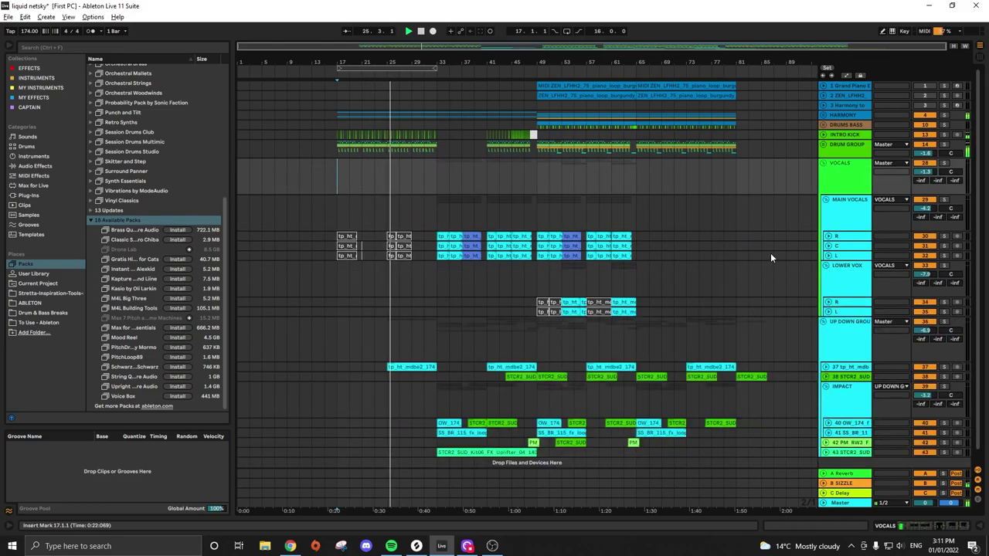
- Unfold the drum, rhythm, snare, DRUMS BASS and HARMONY groups, folding AMEN BREAK, HAT LOOP and SNARE POP to compact lanes
{"action": "left_click", "coordinate": [824, 144]}
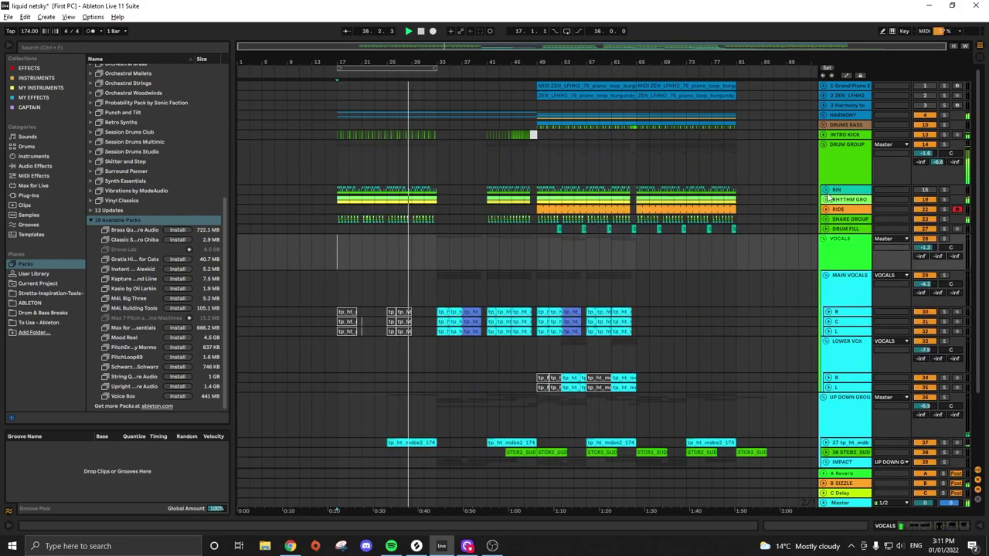
{"action": "left_click", "coordinate": [826, 200]}
{"action": "left_click", "coordinate": [828, 236]}
{"action": "left_click", "coordinate": [828, 246]}
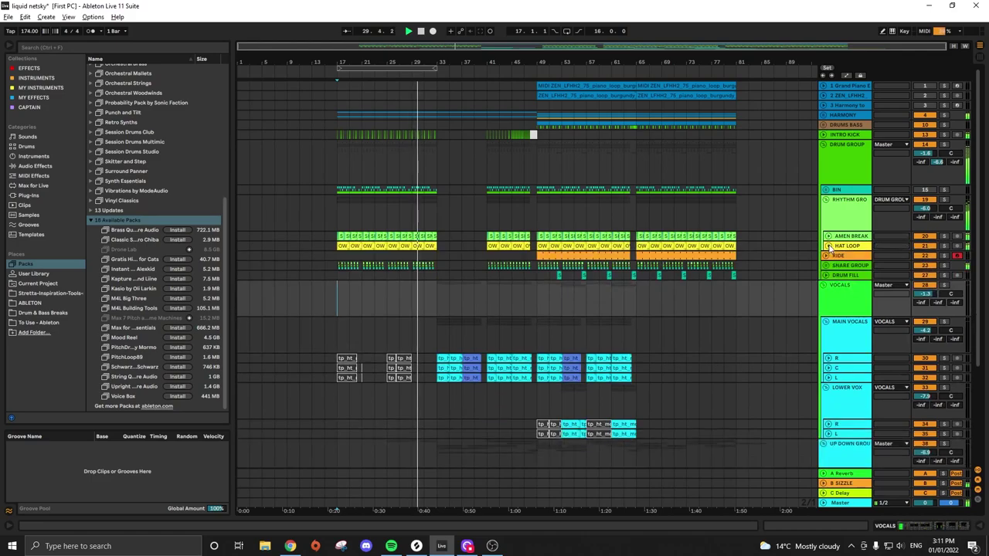
{"action": "left_click", "coordinate": [826, 265]}
{"action": "left_click", "coordinate": [827, 311]}
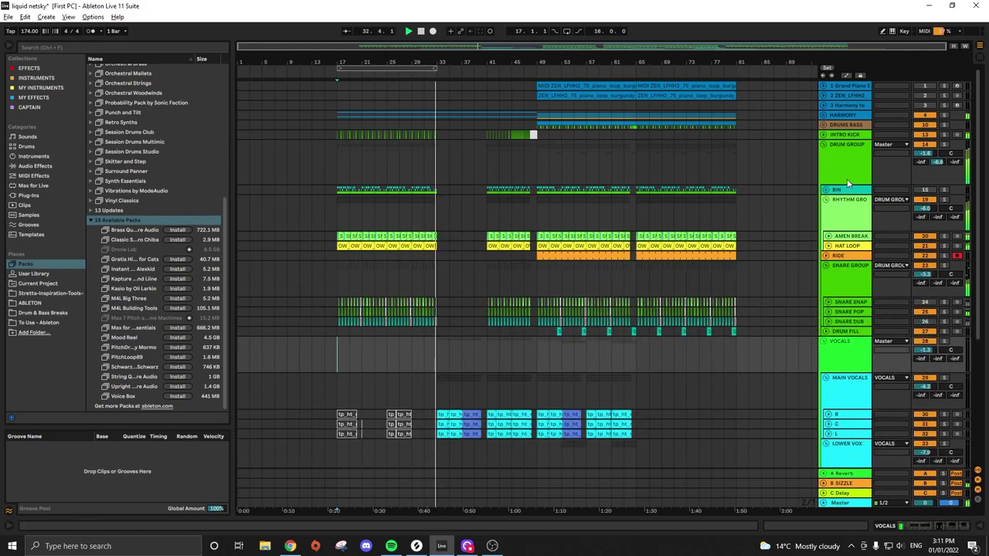
{"action": "left_click", "coordinate": [826, 125]}
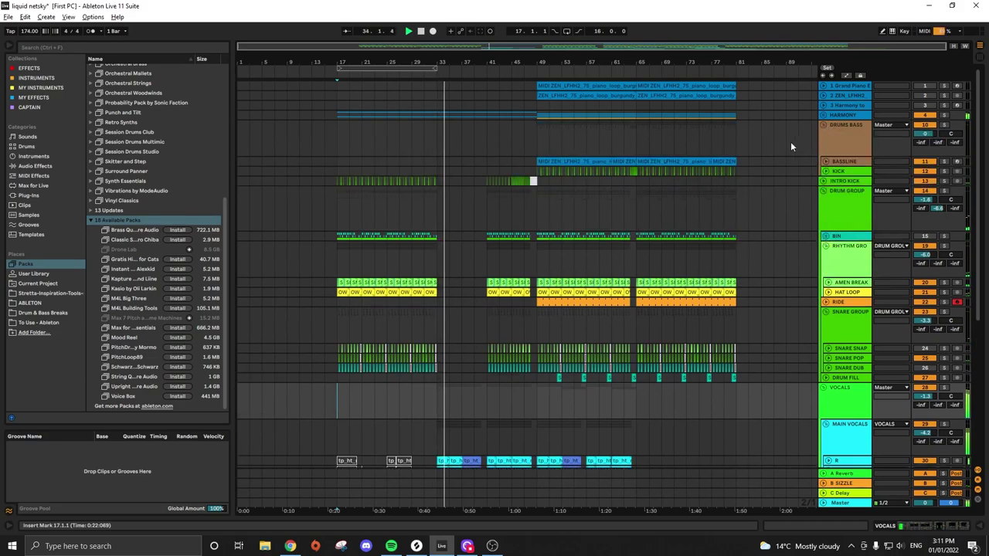
{"action": "left_click", "coordinate": [825, 116]}
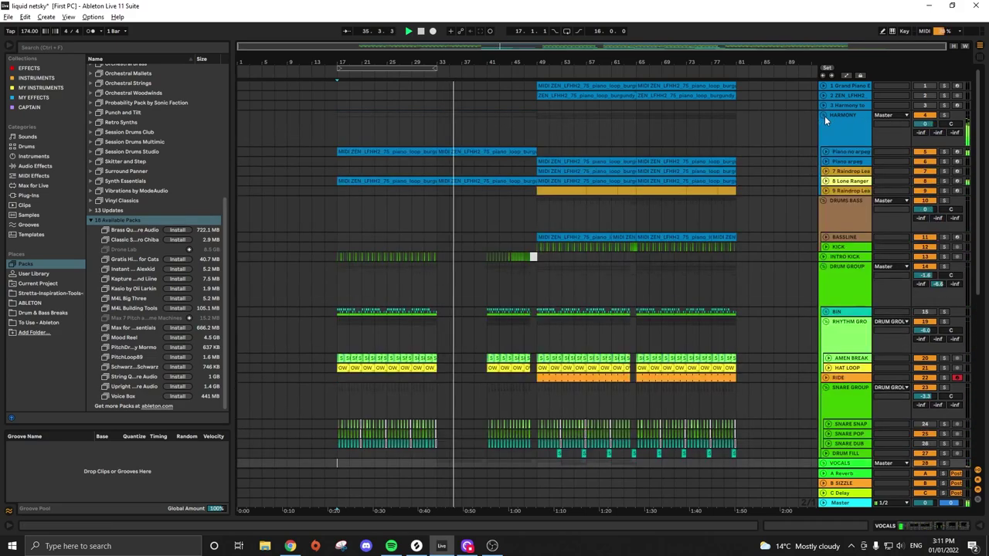
- Review the drum, vocal and riser layers across the arrangement while the track plays through the breakdown and drop
{"action": "scroll", "coordinate": [525, 220], "scroll_direction": "down", "scroll_amount": 5}
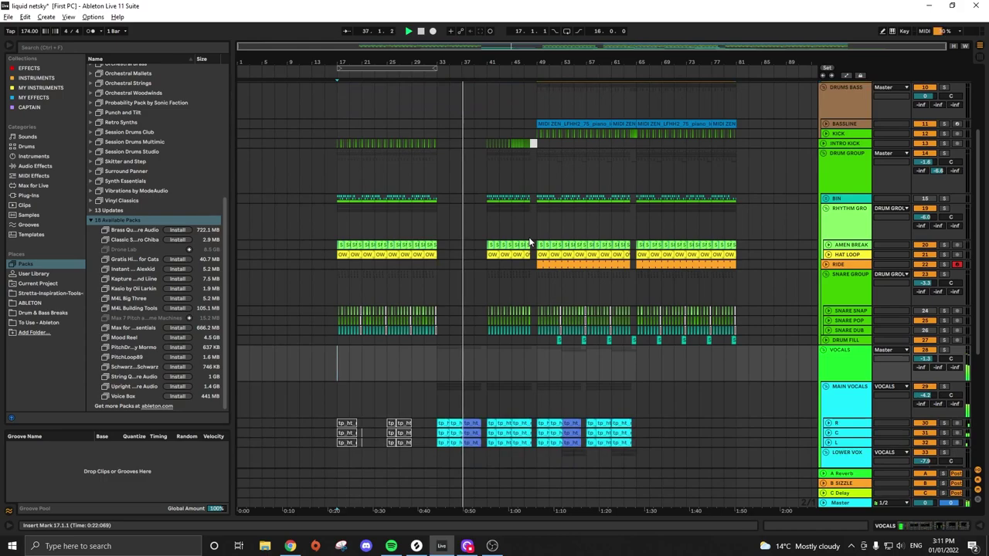
{"action": "scroll", "coordinate": [532, 244], "scroll_direction": "down", "scroll_amount": 3}
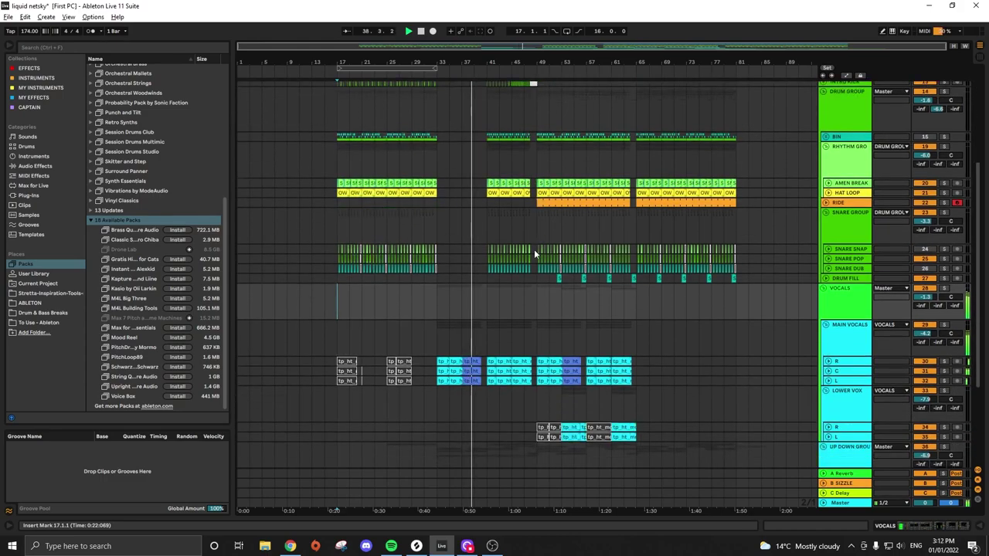
{"action": "scroll", "coordinate": [534, 249], "scroll_direction": "down", "scroll_amount": 3}
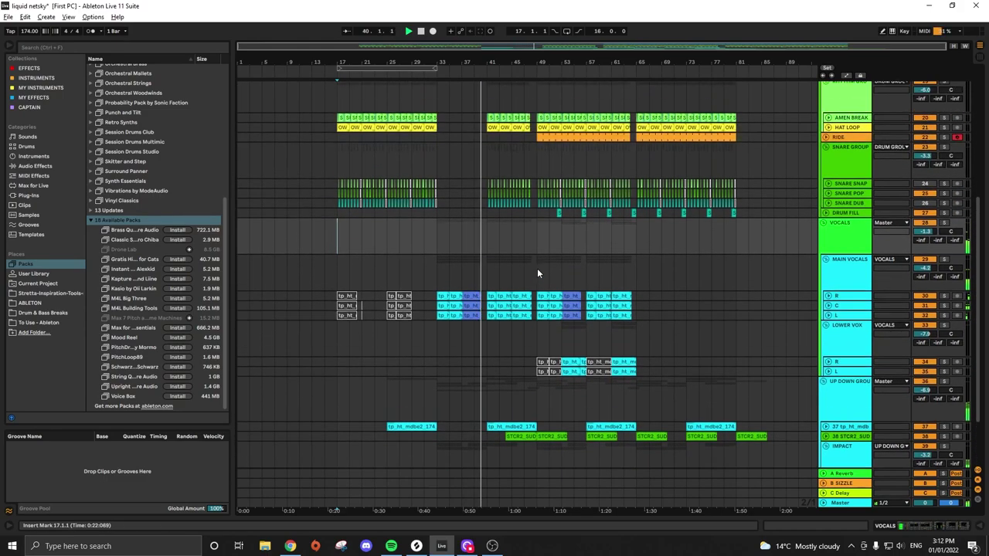
{"action": "scroll", "coordinate": [538, 272], "scroll_direction": "up", "scroll_amount": 3}
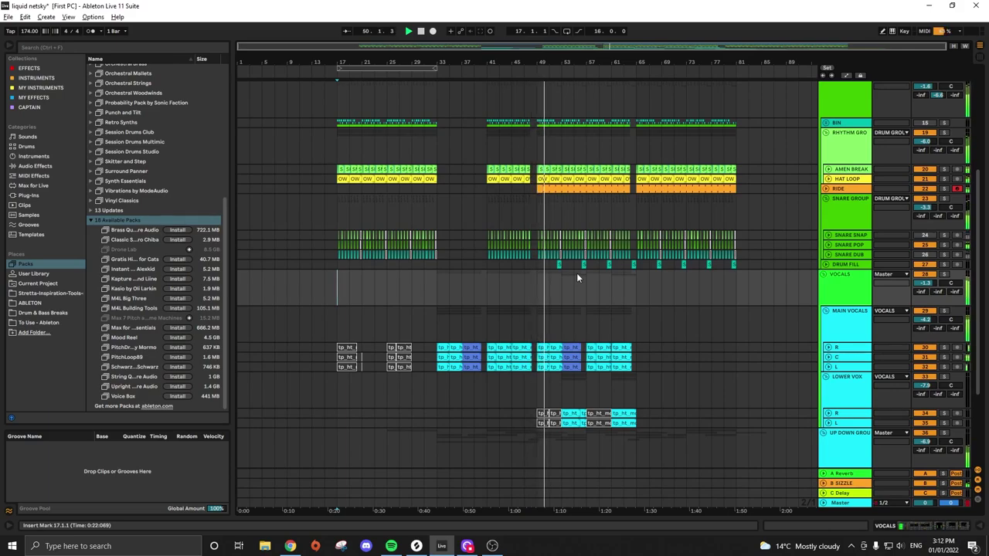
{"action": "scroll", "coordinate": [577, 273], "scroll_direction": "up", "scroll_amount": 3}
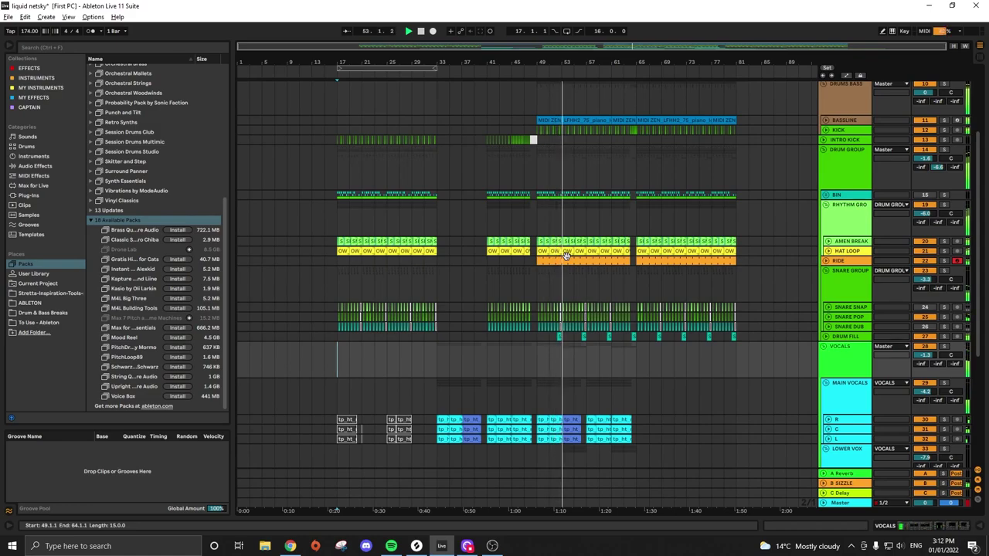
{"action": "scroll", "coordinate": [554, 277], "scroll_direction": "down", "scroll_amount": 6}
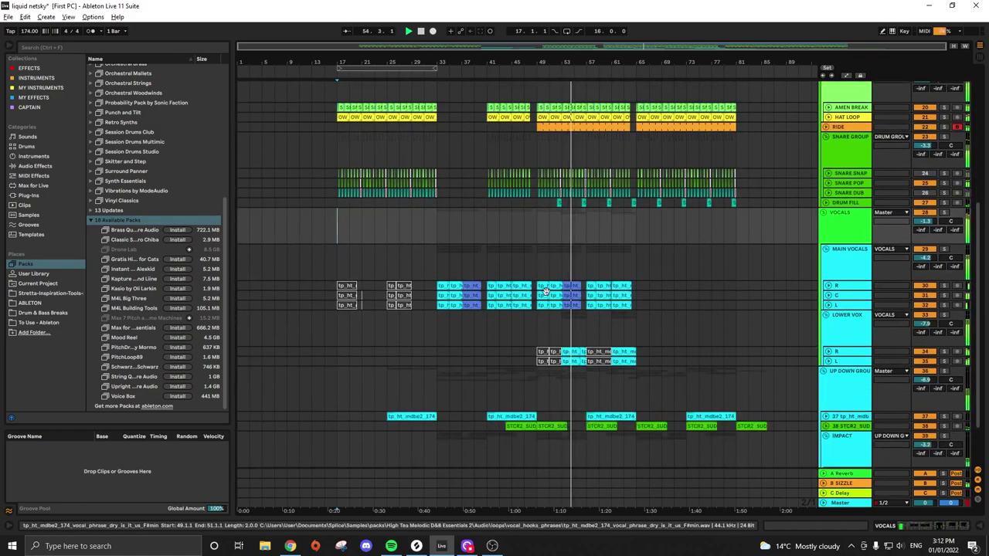
{"action": "scroll", "coordinate": [790, 329], "scroll_direction": "down", "scroll_amount": 3}
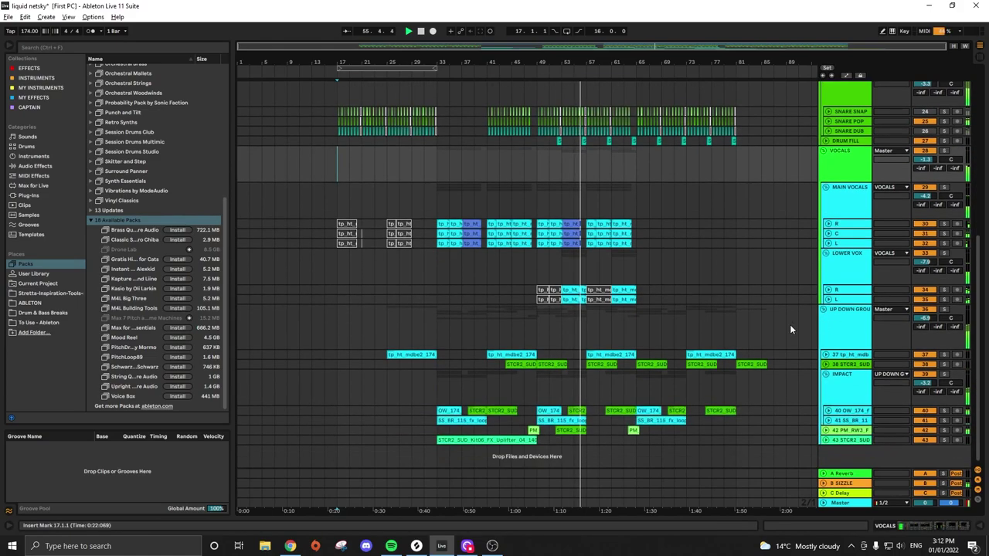
{"action": "scroll", "coordinate": [695, 313], "scroll_direction": "up", "scroll_amount": 1}
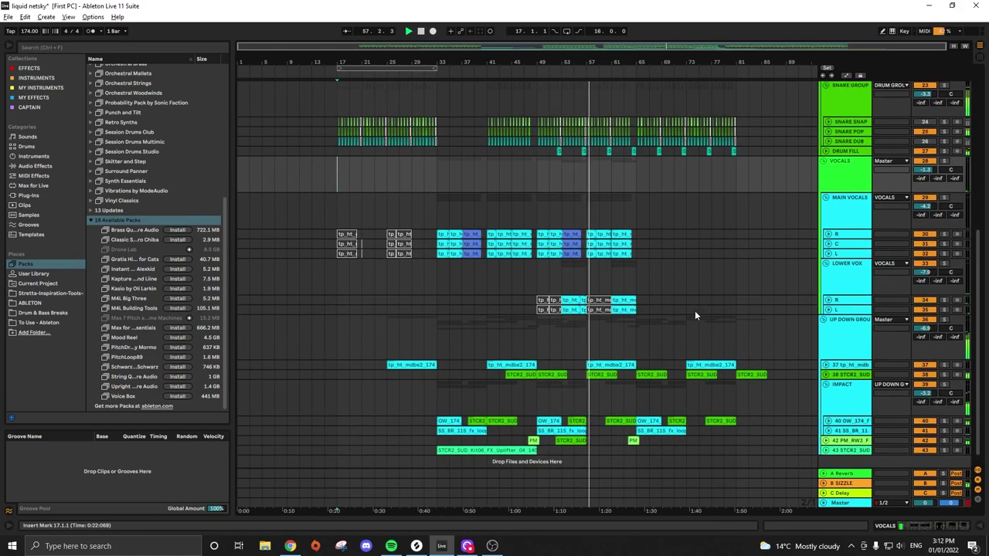
{"action": "scroll", "coordinate": [694, 311], "scroll_direction": "up", "scroll_amount": 6}
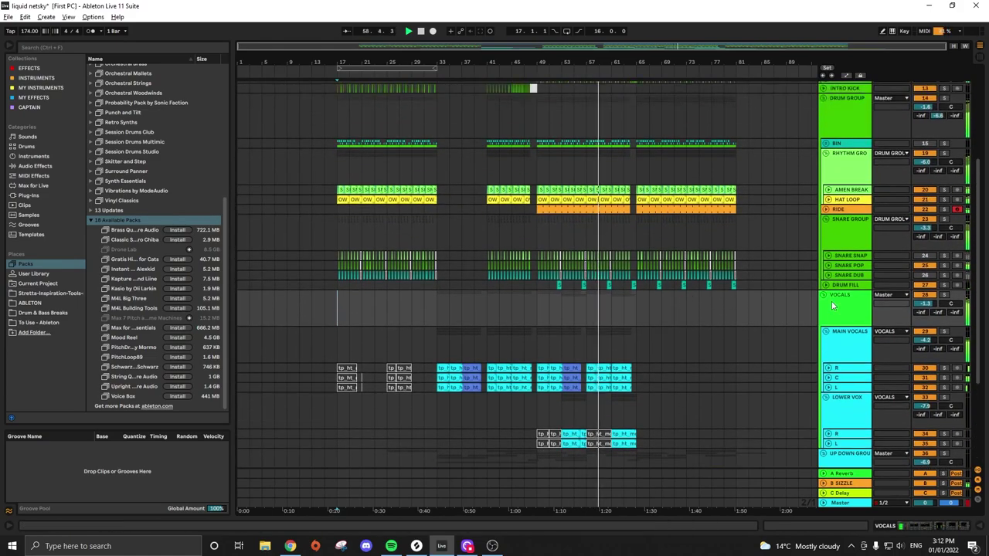
{"action": "scroll", "coordinate": [809, 292], "scroll_direction": "up", "scroll_amount": 2}
{"action": "scroll", "coordinate": [767, 280], "scroll_direction": "up", "scroll_amount": 2}
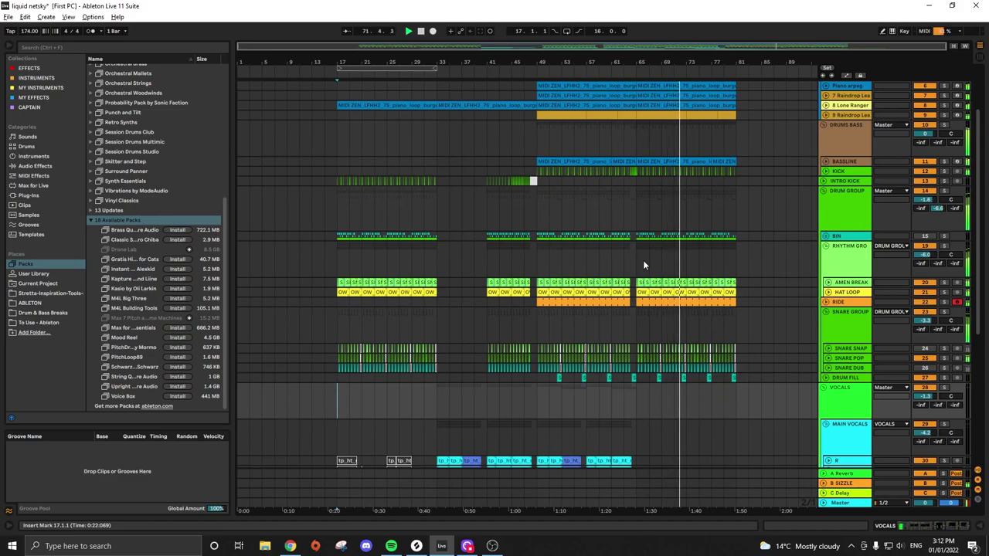
{"action": "scroll", "coordinate": [691, 288], "scroll_direction": "down", "scroll_amount": 3}
{"action": "scroll", "coordinate": [688, 297], "scroll_direction": "down", "scroll_amount": 5}
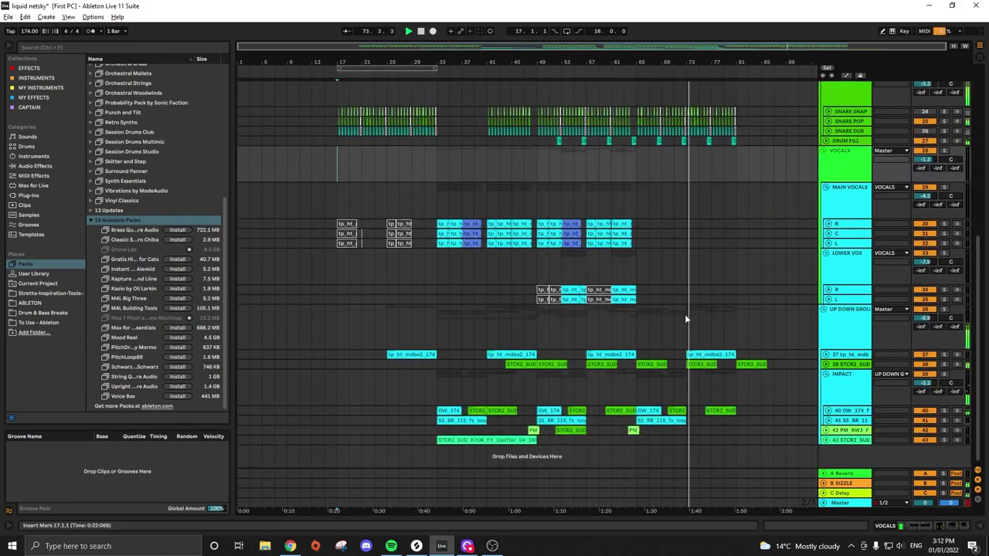